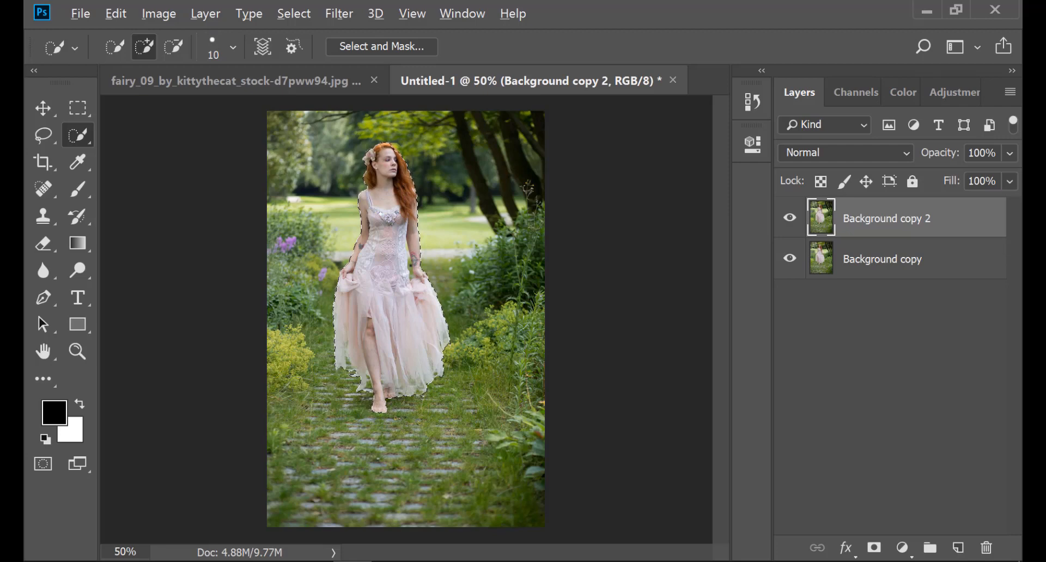
# Step: Subtract the gap between the woman's arm and dress from the selection and open it in Select and Mask
pyautogui.keyDown('alt'); pyautogui.click(411, 266); pyautogui.keyUp('alt')
pyautogui.click(420, 48)
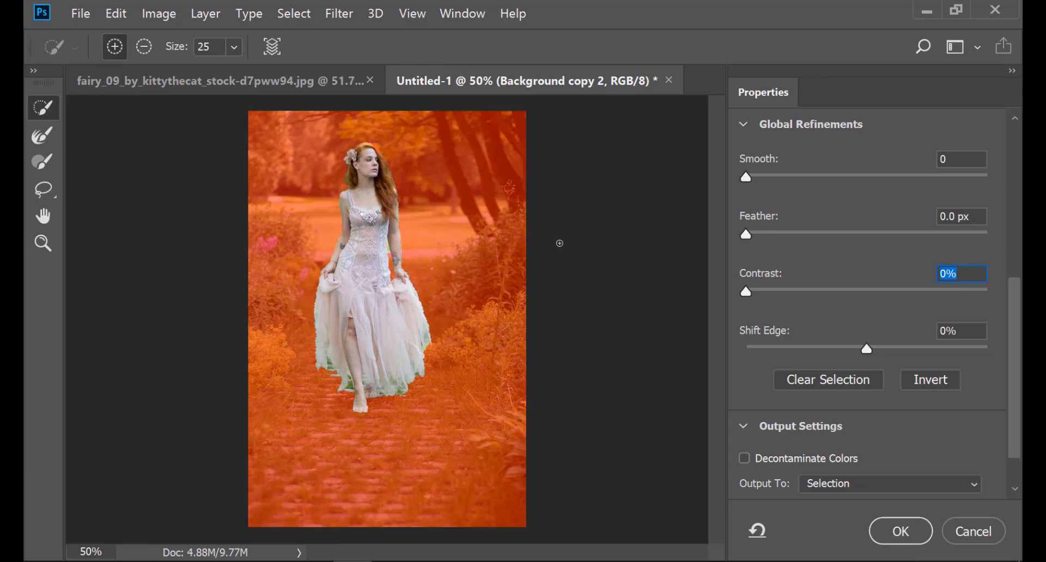
pyautogui.scroll(-1, 836, 297)
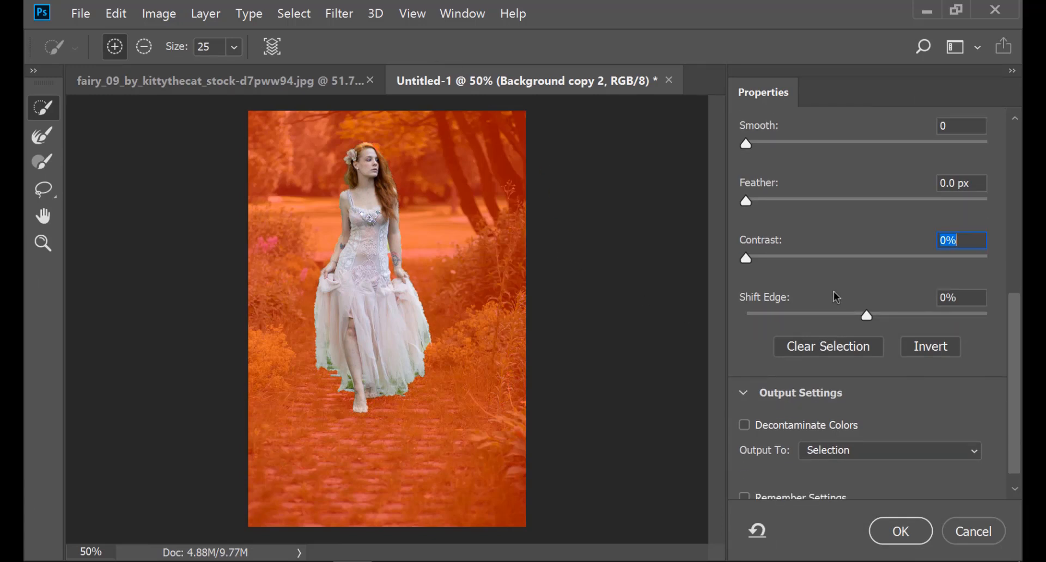
pyautogui.scroll(5, 837, 297)
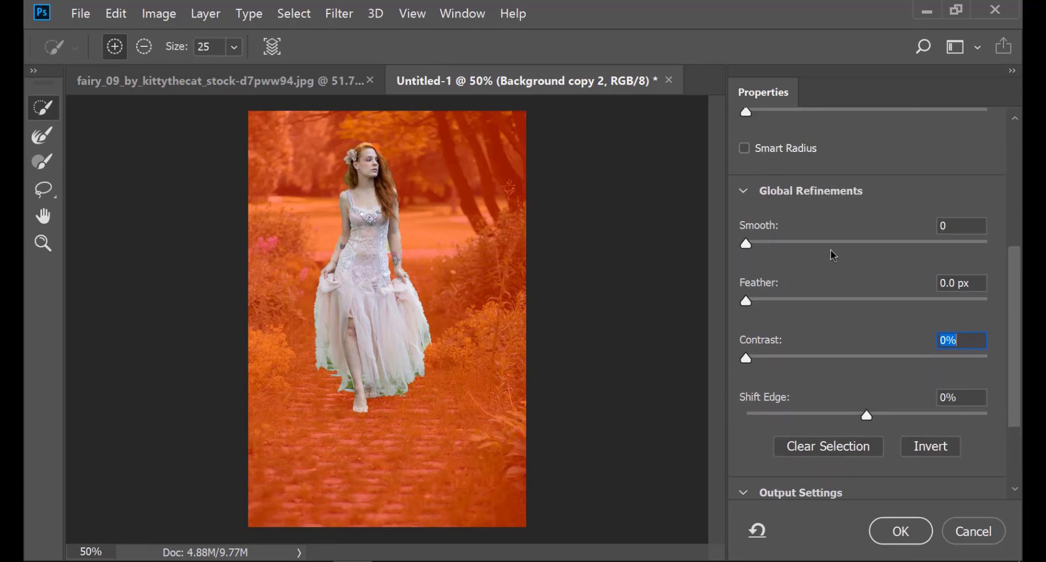
pyautogui.scroll(3, 828, 231)
# Step: Set the edge detection radius to 3 px, using the Show Edge preview while adjusting and turning it off again
pyautogui.click(874, 149)
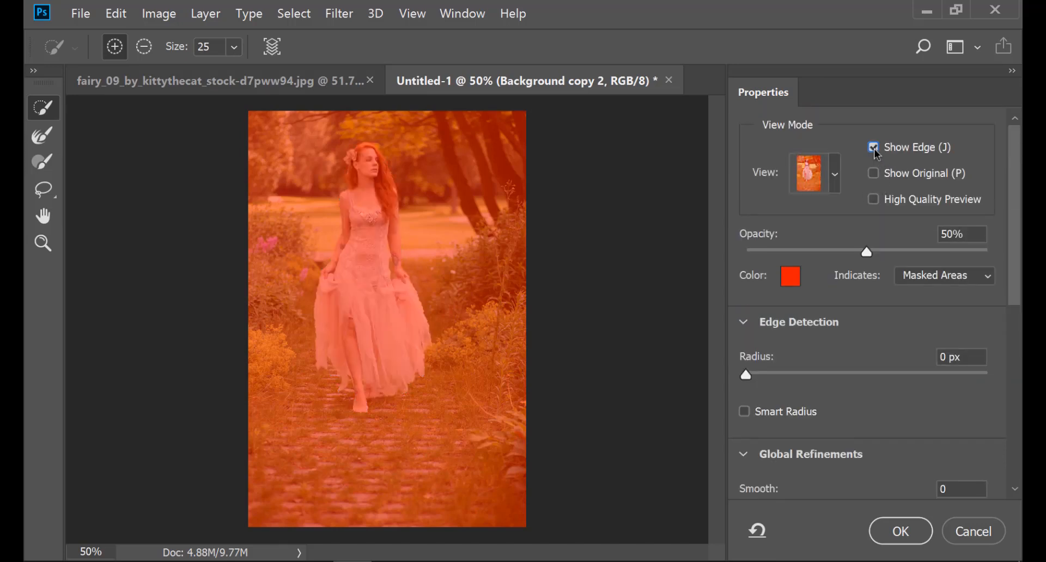
pyautogui.moveTo(747, 376); pyautogui.dragTo(765, 381)
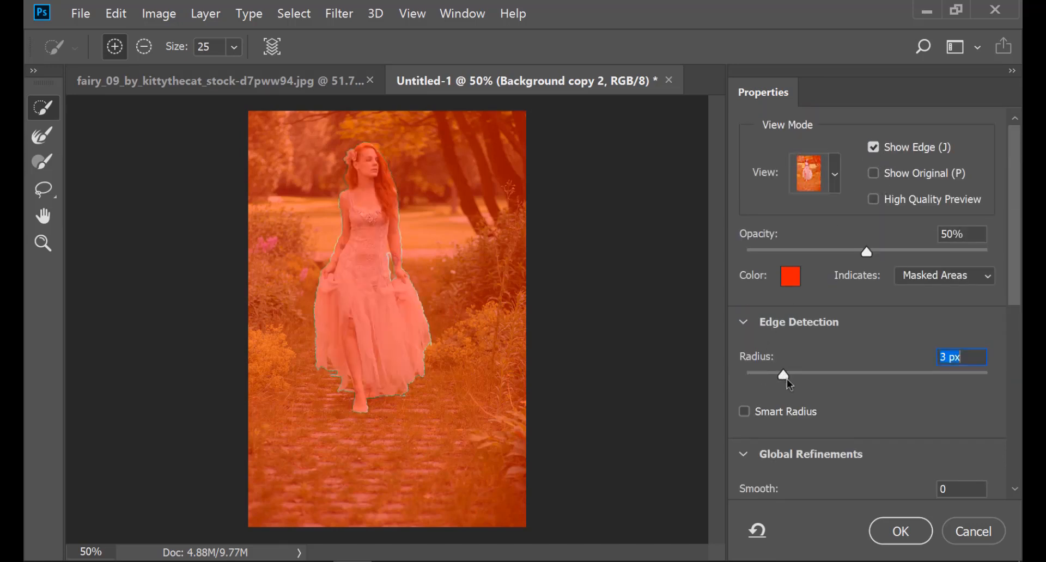
pyautogui.click(873, 147)
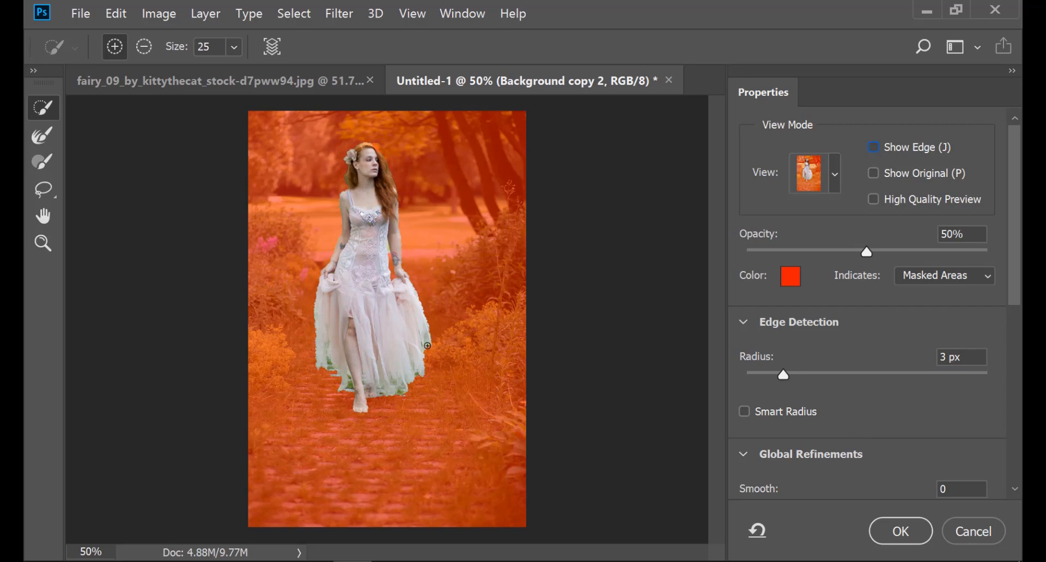
pyautogui.moveTo(428, 345); pyautogui.dragTo(426, 388)
# Step: Try the overlay colour on Selected Areas and return it to Masked Areas
pyautogui.scroll(-3, 871, 322)
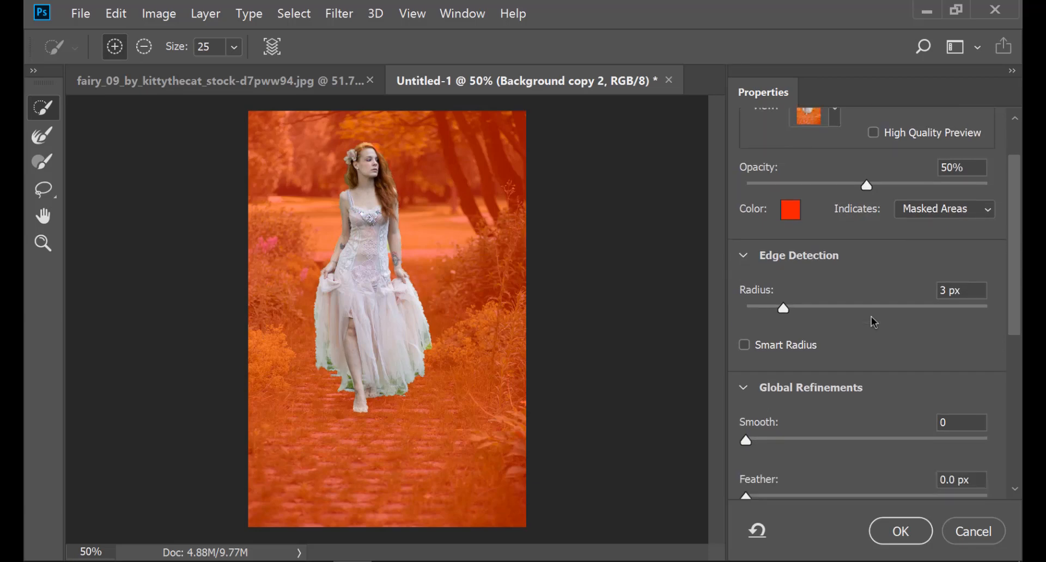
pyautogui.click(925, 214)
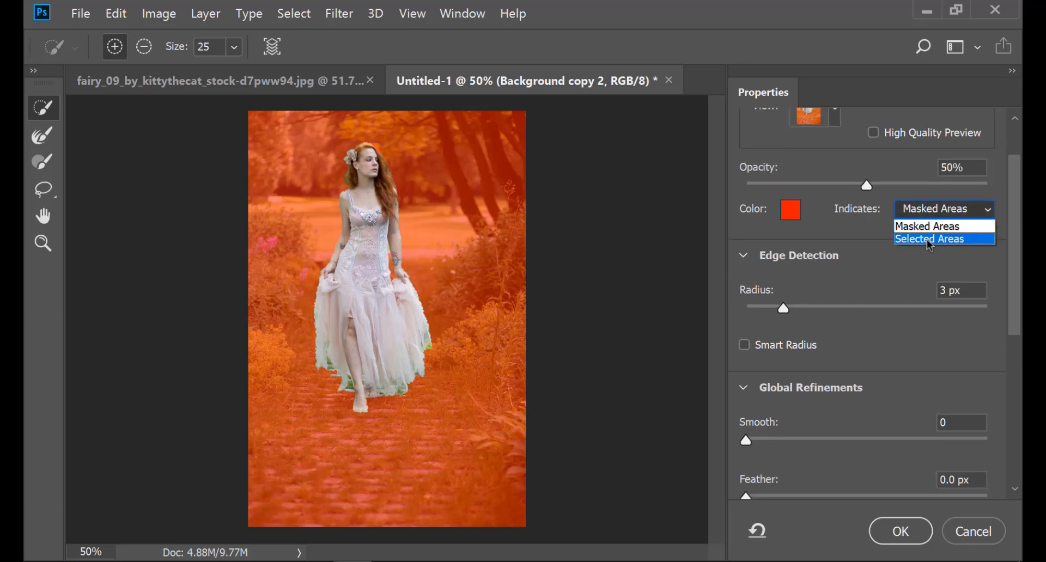
pyautogui.click(927, 239)
pyautogui.click(934, 210)
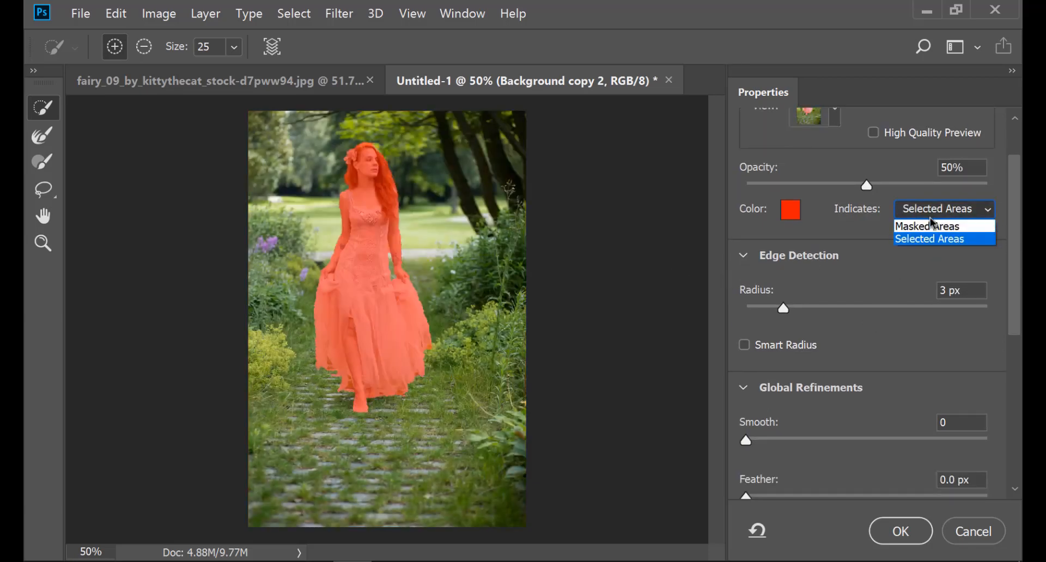
pyautogui.click(932, 228)
pyautogui.scroll(2, 840, 256)
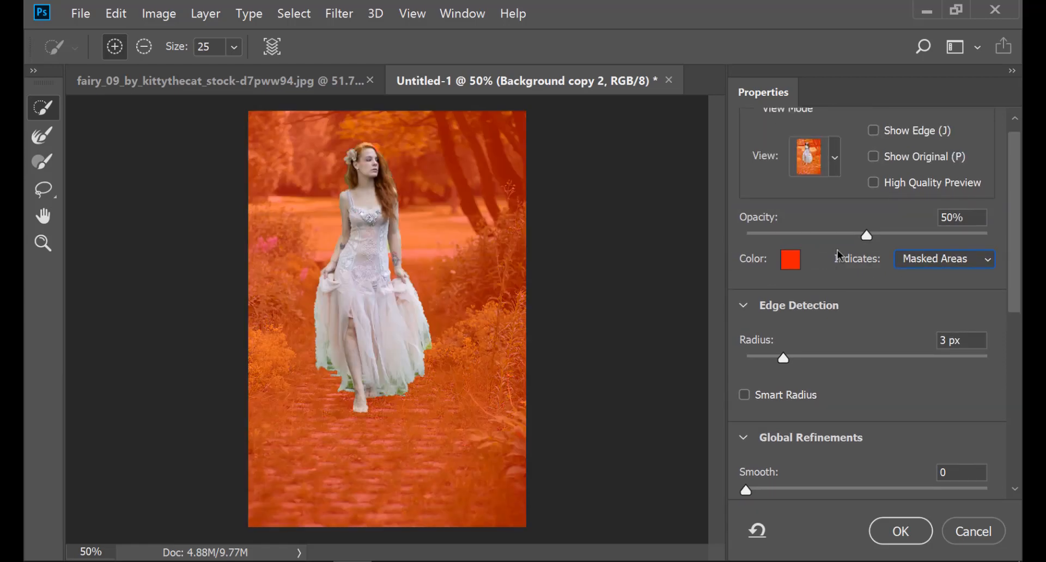
# Step: Refine the selection edge with Contrast at 2% and Shift Edge at +8%
pyautogui.scroll(-5, 848, 283)
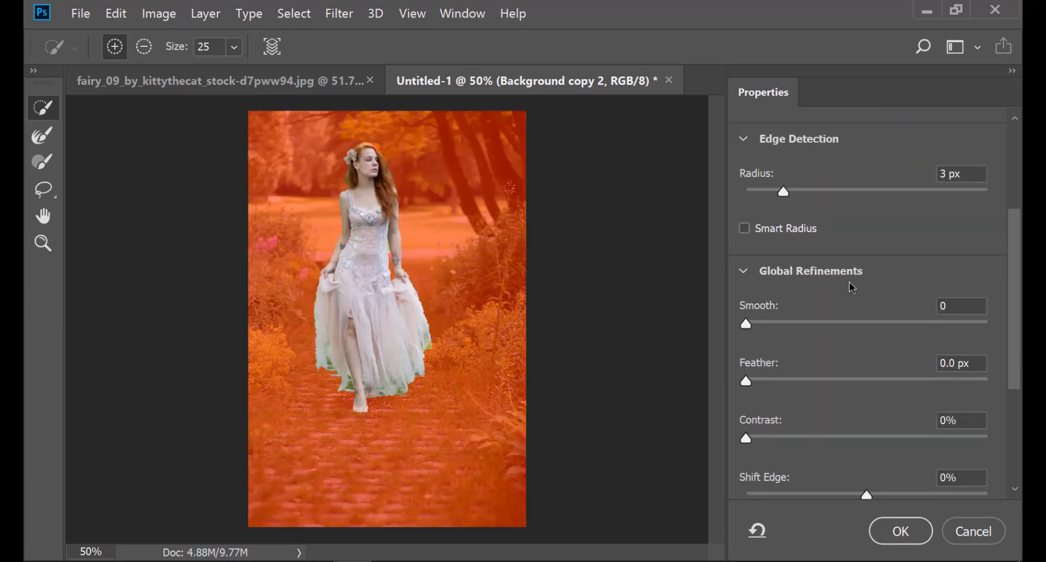
pyautogui.moveTo(747, 356); pyautogui.dragTo(761, 359)
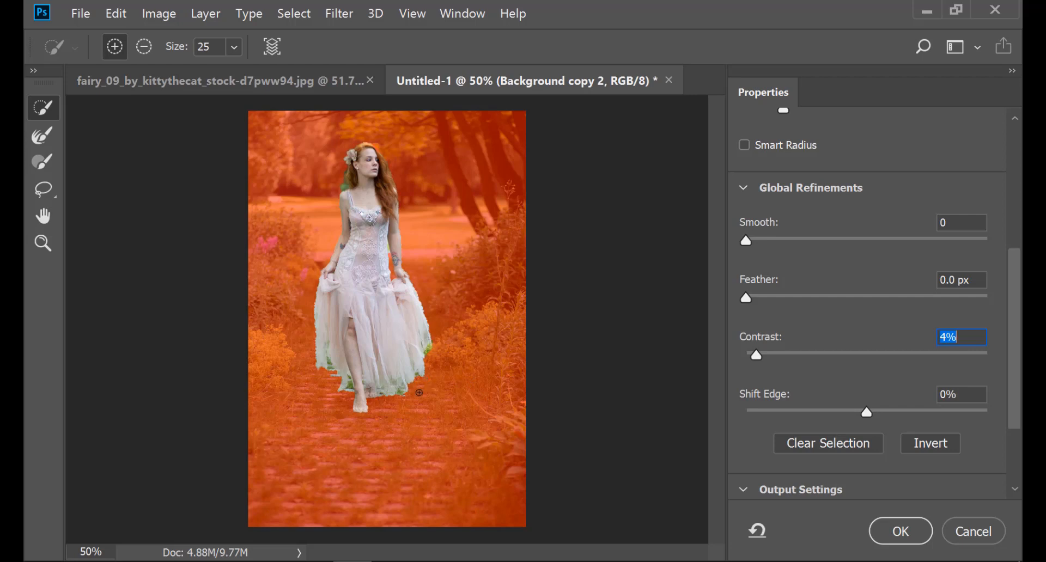
pyautogui.scroll(-3, 812, 410)
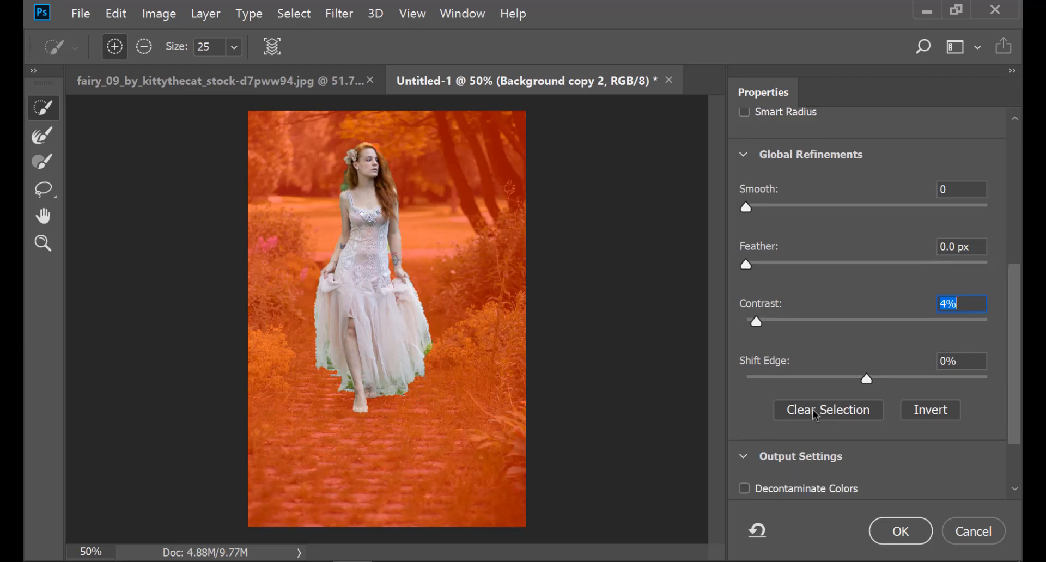
pyautogui.scroll(1, 773, 366)
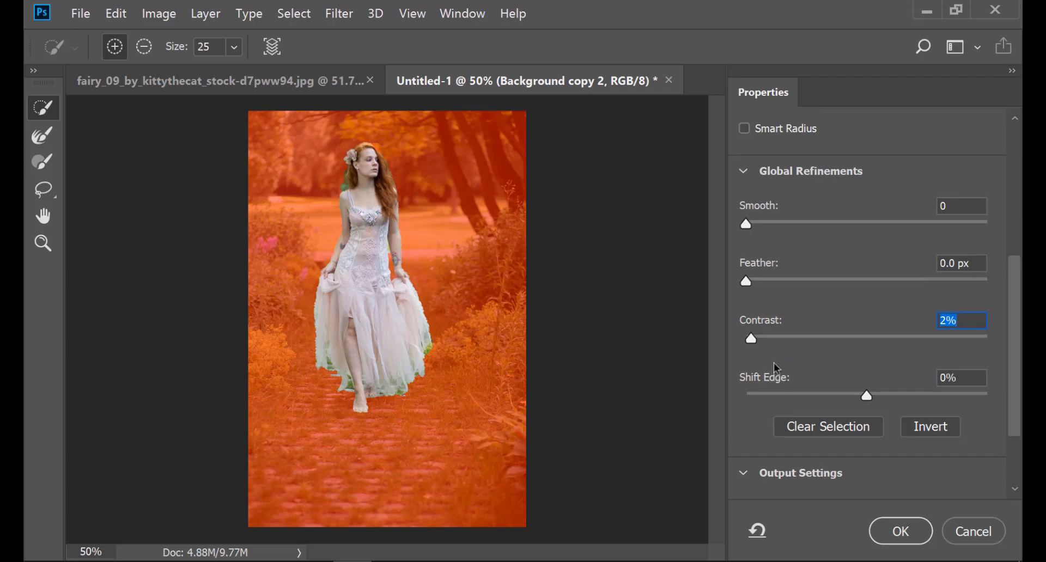
pyautogui.moveTo(866, 400); pyautogui.dragTo(877, 400)
# Step: Enable Decontaminate Colors and output the refined selection to a New Layer with Layer Mask
pyautogui.scroll(-1, 799, 482)
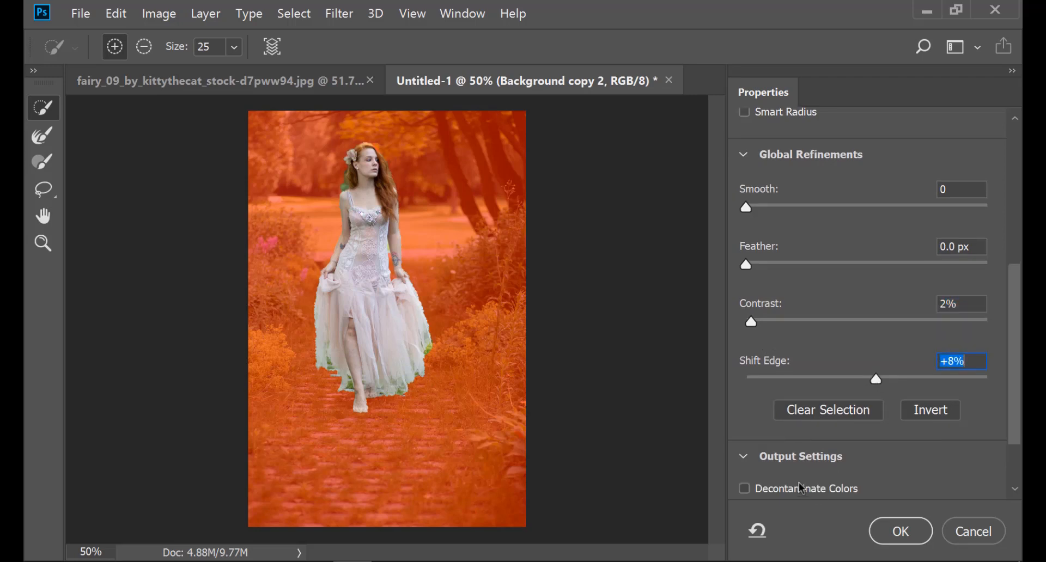
pyautogui.click(789, 489)
pyautogui.scroll(-1, 800, 473)
pyautogui.scroll(-2, 868, 462)
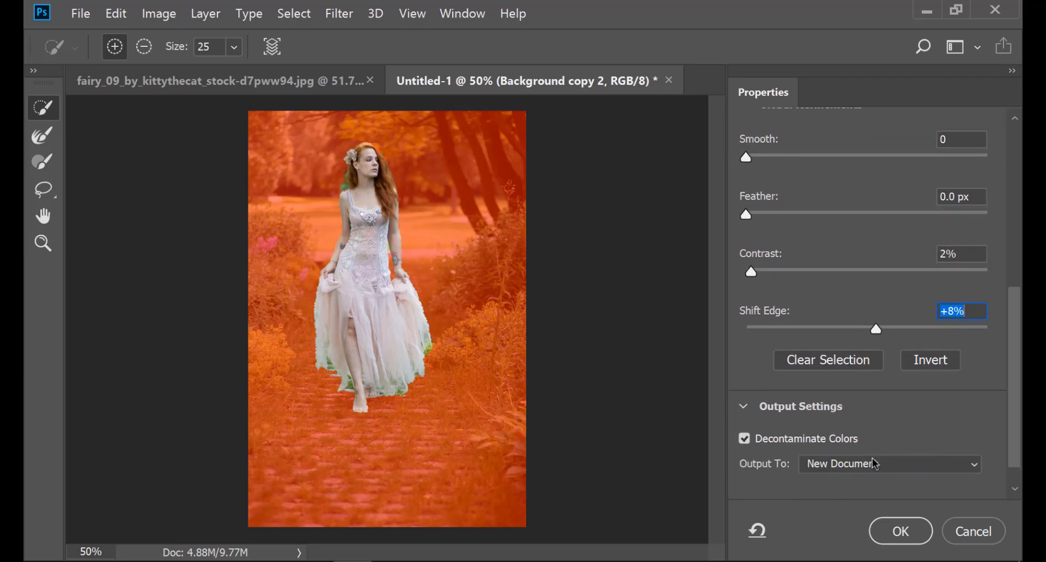
pyautogui.scroll(1, 877, 467)
pyautogui.click(878, 472)
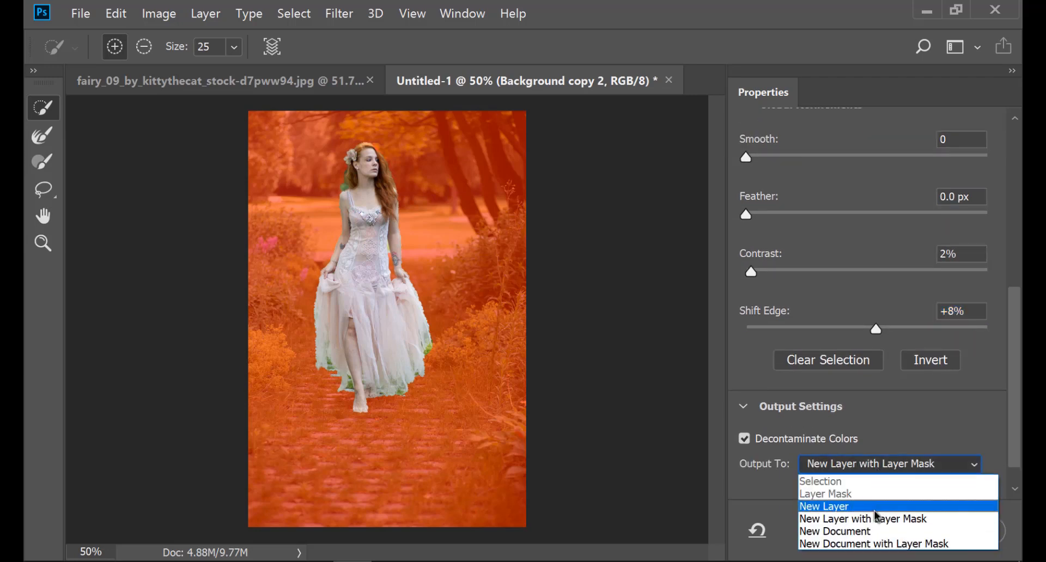
pyautogui.click(872, 517)
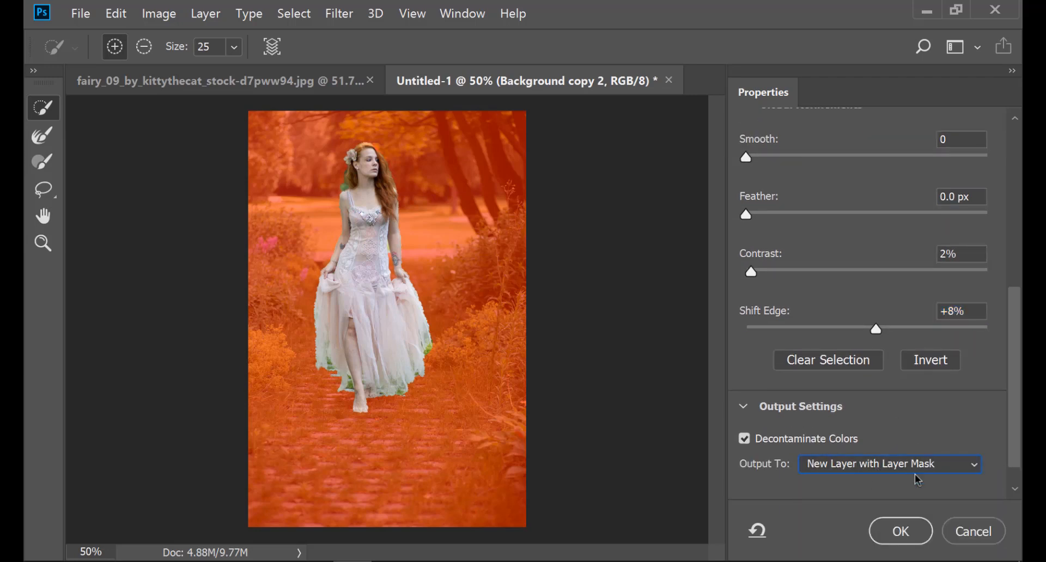
pyautogui.click(910, 527)
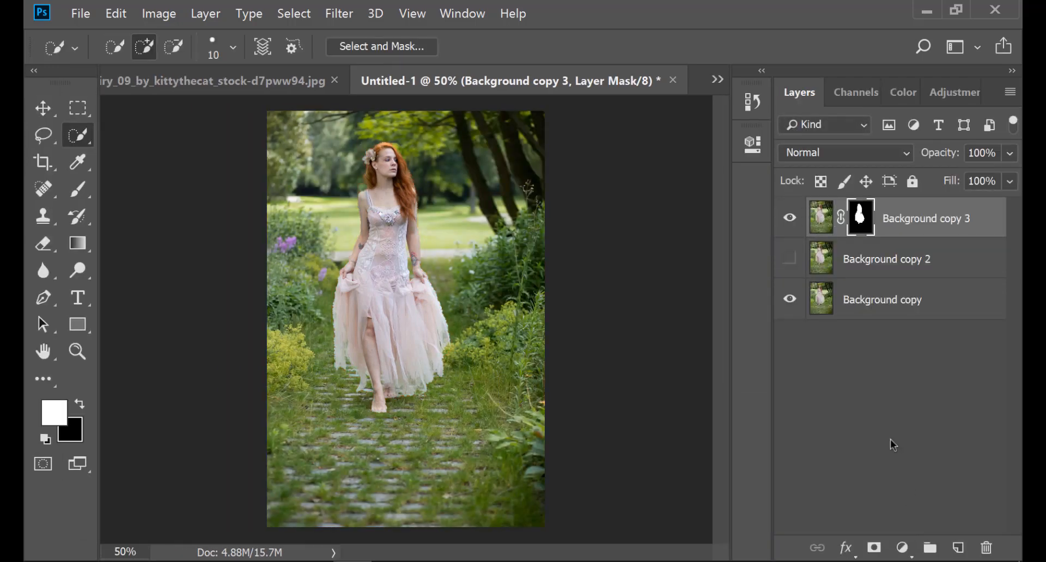
# Step: Load the Background copy 3 mask as a selection, then hide that layer and make Background copy 2 visible and active
pyautogui.keyDown('ctrl'); pyautogui.click(862, 220); pyautogui.keyUp('ctrl')
pyautogui.click(858, 261)
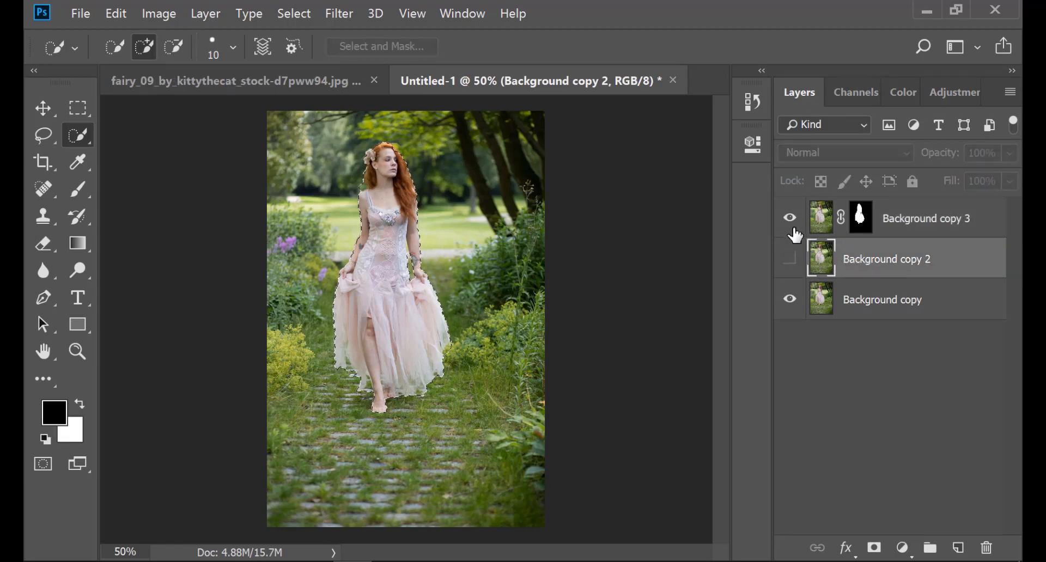
pyautogui.click(790, 259)
pyautogui.click(790, 218)
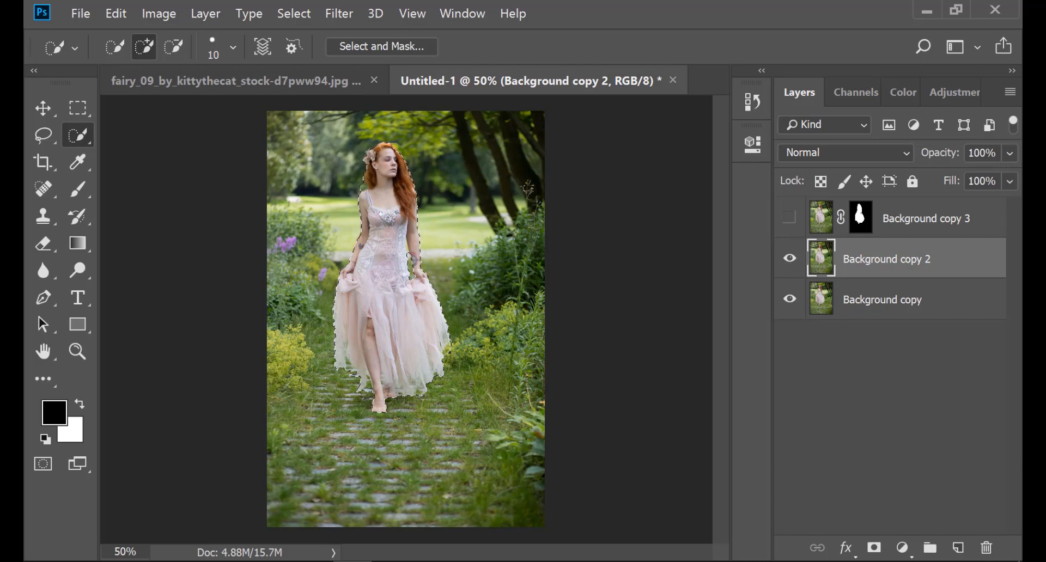
# Step: Expand the selection around the woman by 30 pixels
pyautogui.press('alt')
pyautogui.click(291, 15)
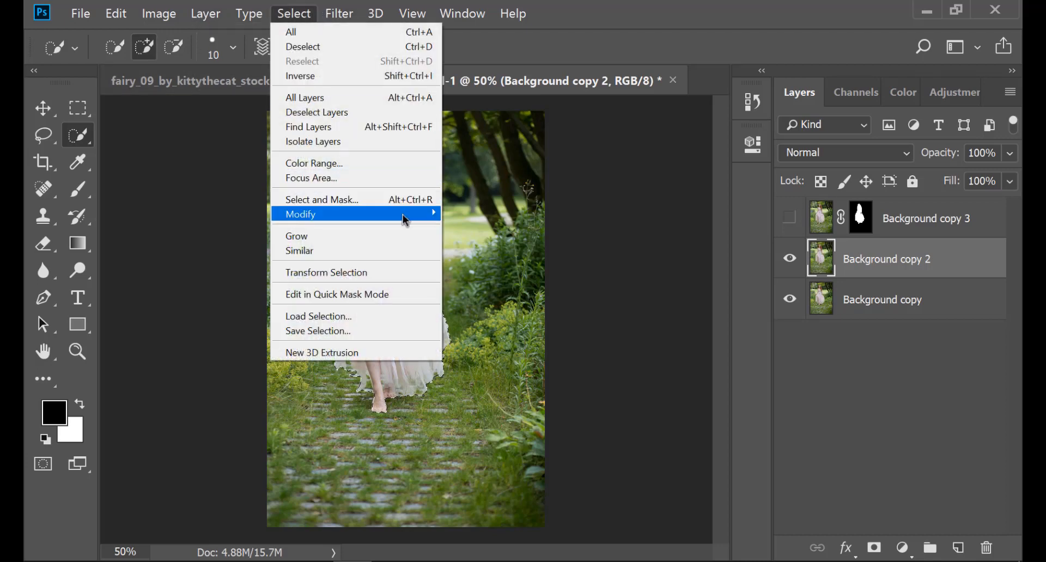
pyautogui.moveTo(401, 215)
pyautogui.click(480, 242)
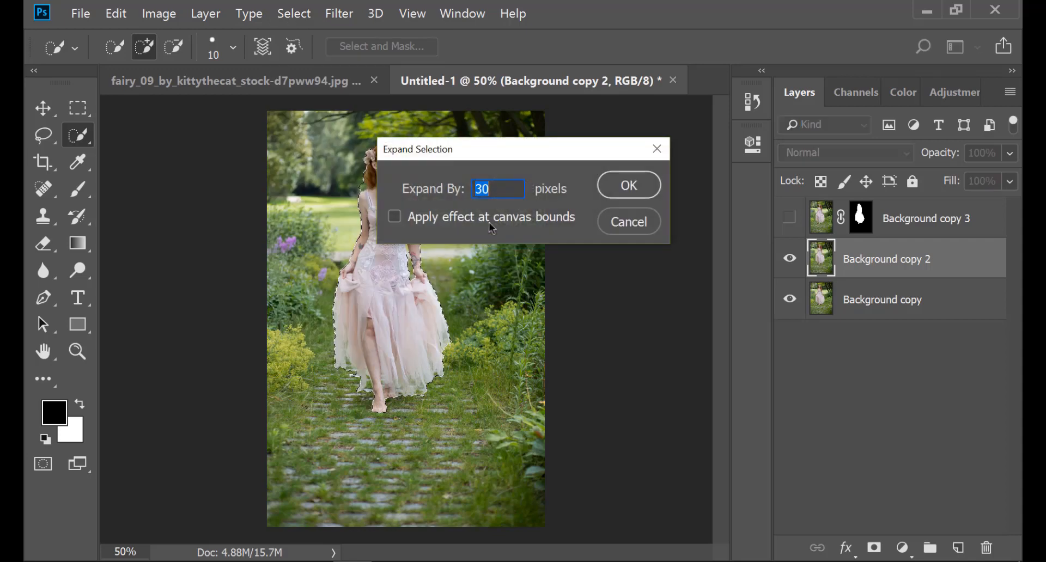
pyautogui.click(621, 188)
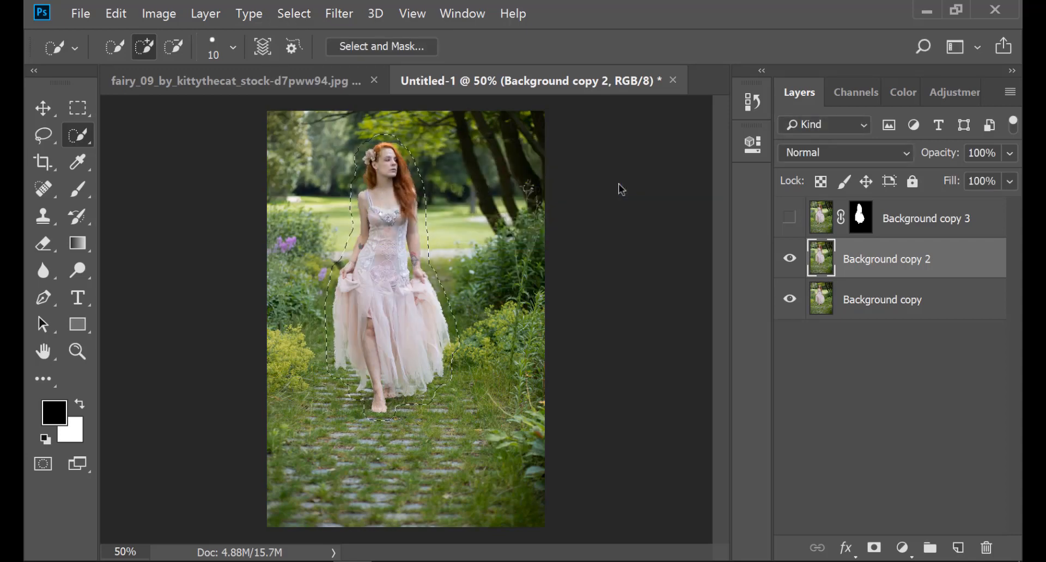
# Step: Fill the selection on Background copy 2 with Content-Aware at 100% opacity, removing the woman from that layer
pyautogui.click(117, 14)
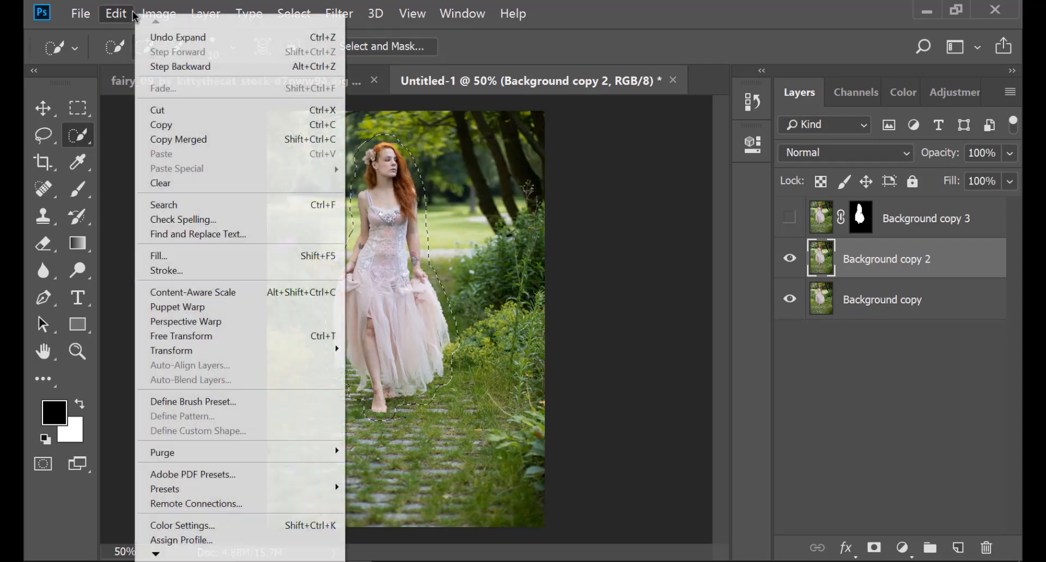
pyautogui.click(219, 256)
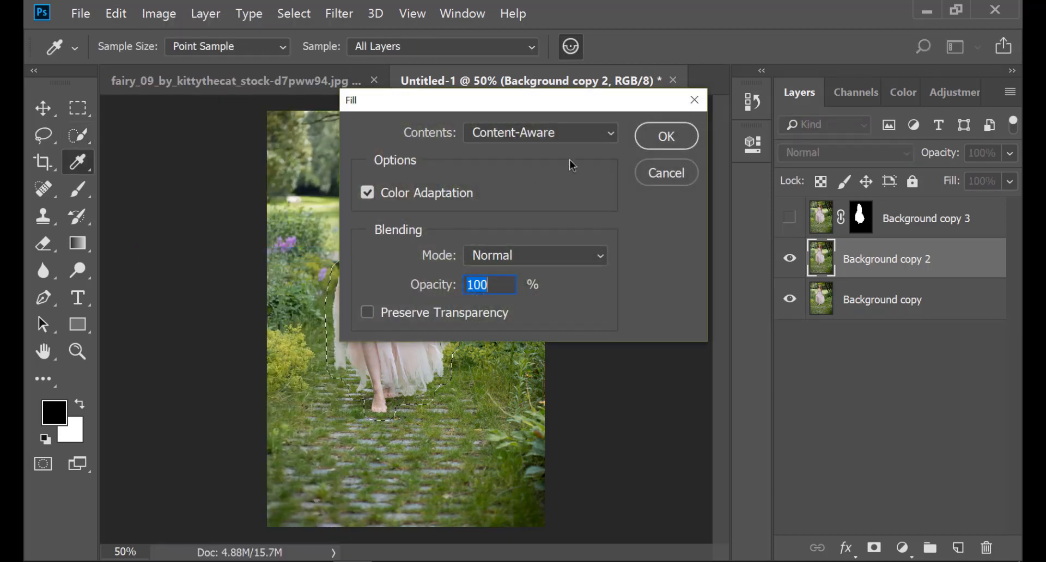
pyautogui.click(570, 137)
pyautogui.click(544, 207)
pyautogui.click(659, 139)
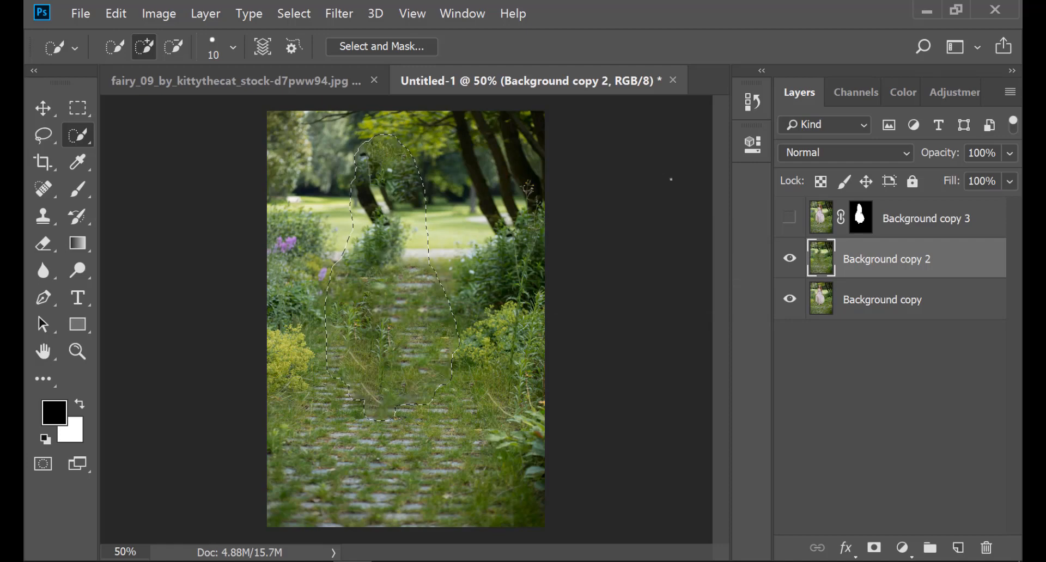
# Step: Show the Background copy 3 layer again and clear the selection
pyautogui.click(790, 218)
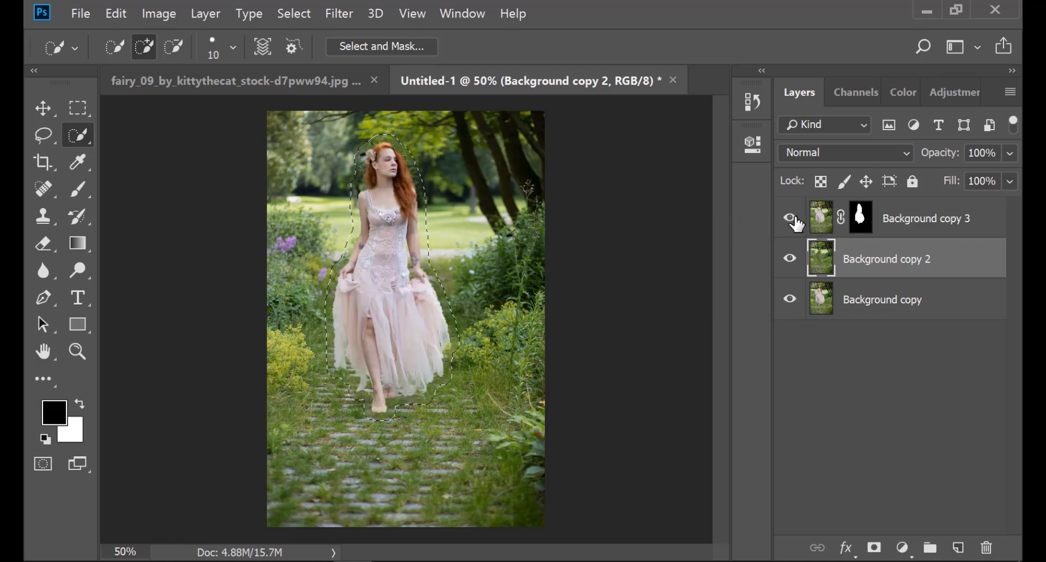
pyautogui.click(294, 13)
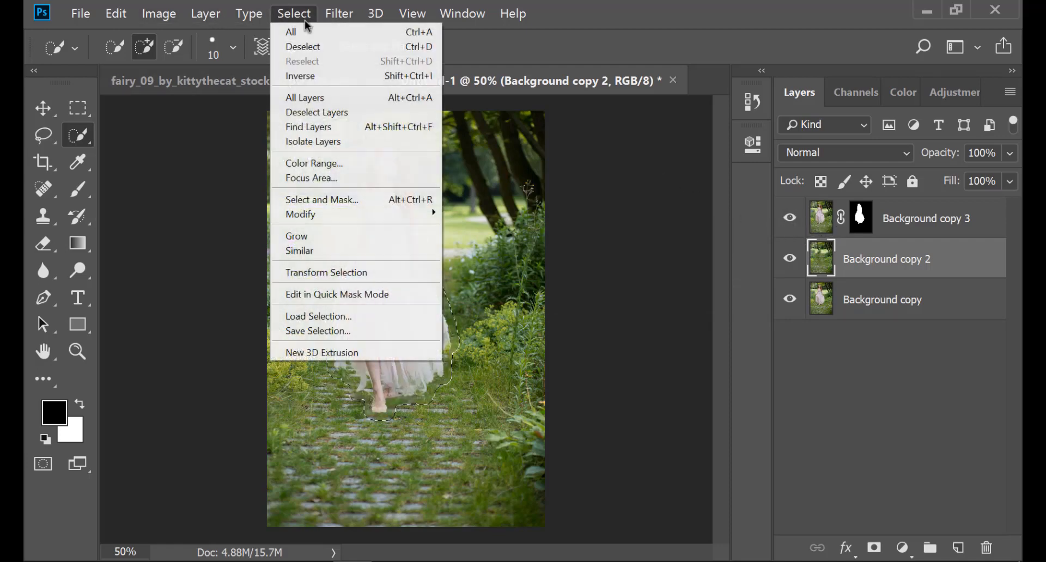
pyautogui.click(310, 48)
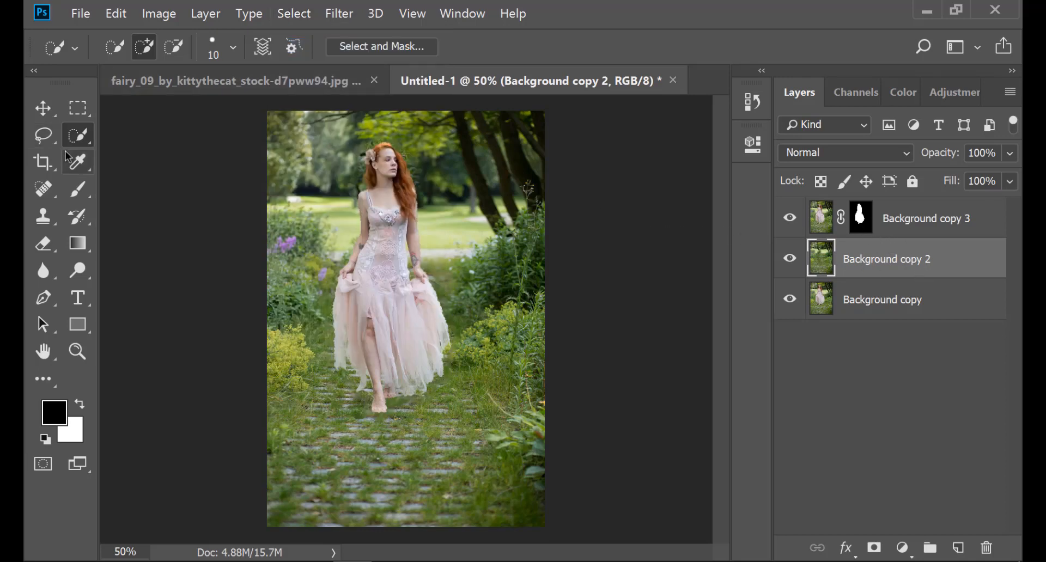
# Step: Clean up the filled background around the woman's head, shoulders and dress on Background copy 2 with the Spot Healing Brush at size 35
pyautogui.click(44, 189)
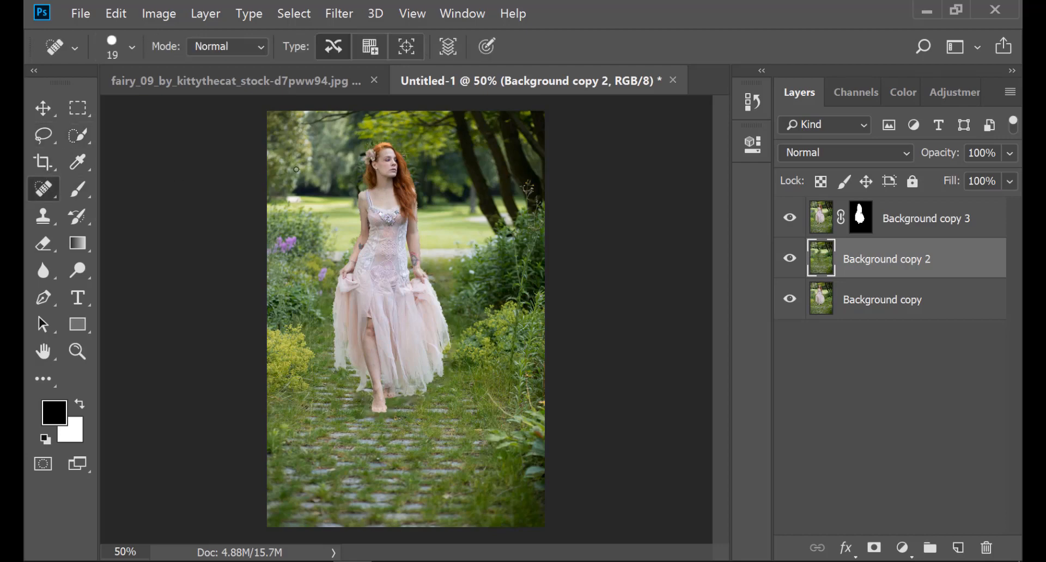
pyautogui.press(']')
pyautogui.press(']')
pyautogui.press(']')
pyautogui.moveTo(361, 151); pyautogui.dragTo(356, 182)
pyautogui.moveTo(363, 142)
pyautogui.mouseDown()
pyautogui.moveTo(403, 142)
pyautogui.moveTo(417, 186)
pyautogui.mouseUp()
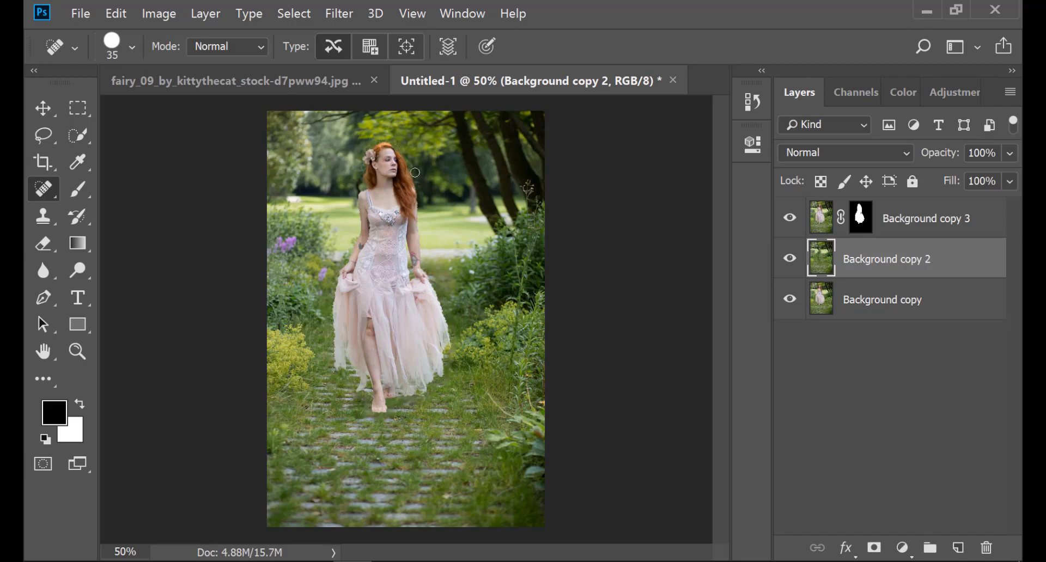
pyautogui.moveTo(374, 140)
pyautogui.mouseDown()
pyautogui.moveTo(360, 153)
pyautogui.moveTo(358, 197)
pyautogui.mouseUp()
pyautogui.moveTo(334, 300)
pyautogui.mouseDown()
pyautogui.moveTo(344, 373)
pyautogui.moveTo(383, 409)
pyautogui.moveTo(447, 364)
pyautogui.moveTo(453, 327)
pyautogui.mouseUp()
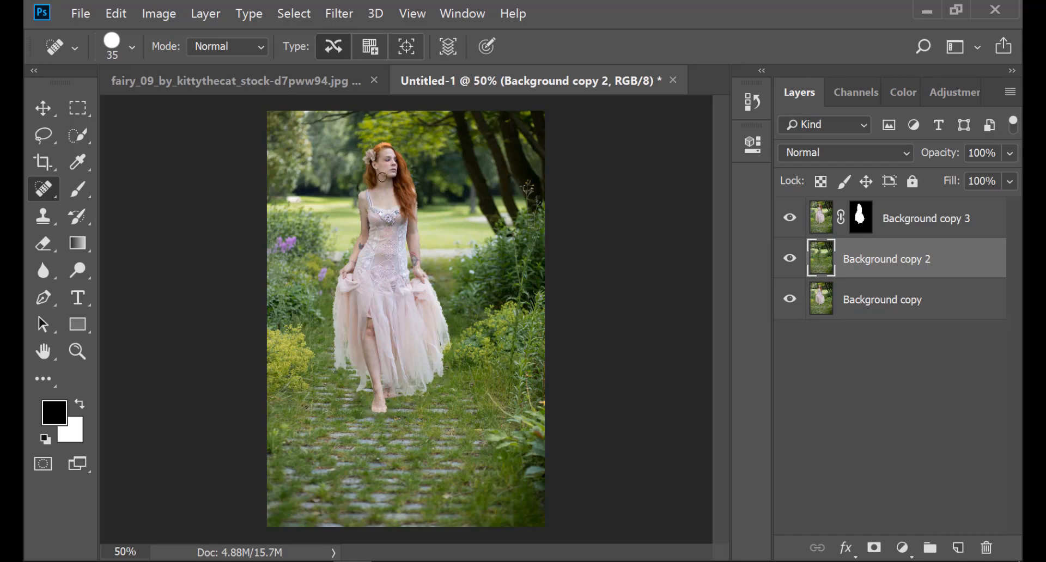
pyautogui.moveTo(388, 143)
pyautogui.mouseDown()
pyautogui.moveTo(411, 183)
pyautogui.moveTo(402, 144)
pyautogui.moveTo(415, 163)
pyautogui.moveTo(410, 177)
pyautogui.mouseUp()
pyautogui.moveTo(378, 136)
pyautogui.mouseDown()
pyautogui.moveTo(411, 167)
pyautogui.moveTo(404, 147)
pyautogui.moveTo(353, 178)
pyautogui.mouseUp()
# Step: Start a Tilt-Shift blur on Background copy 2, centre it at the woman's hips, and extend the lower focus lines to the image's bottom edge
pyautogui.click(339, 13)
pyautogui.moveTo(479, 199)
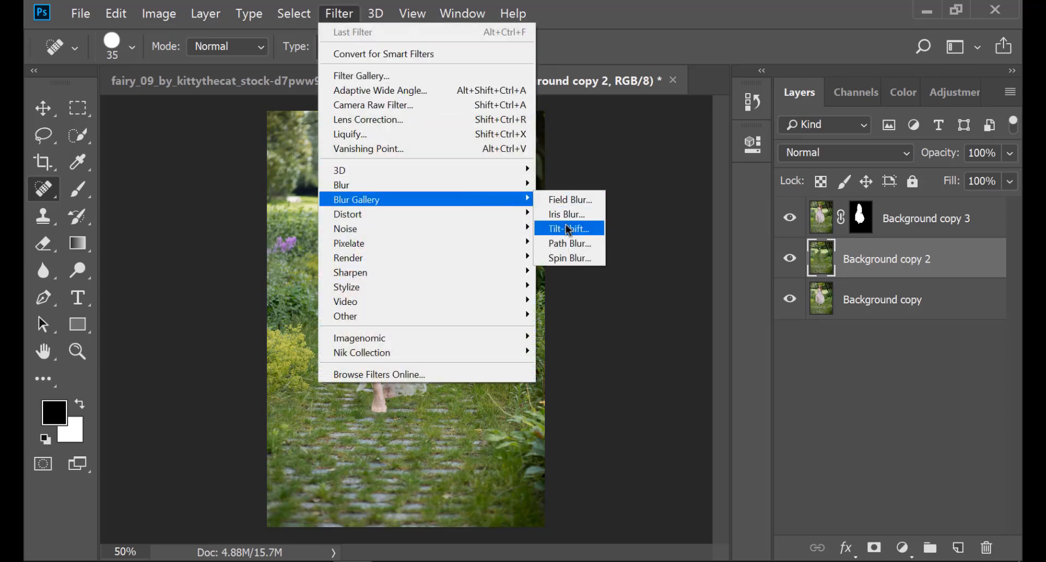
pyautogui.click(576, 234)
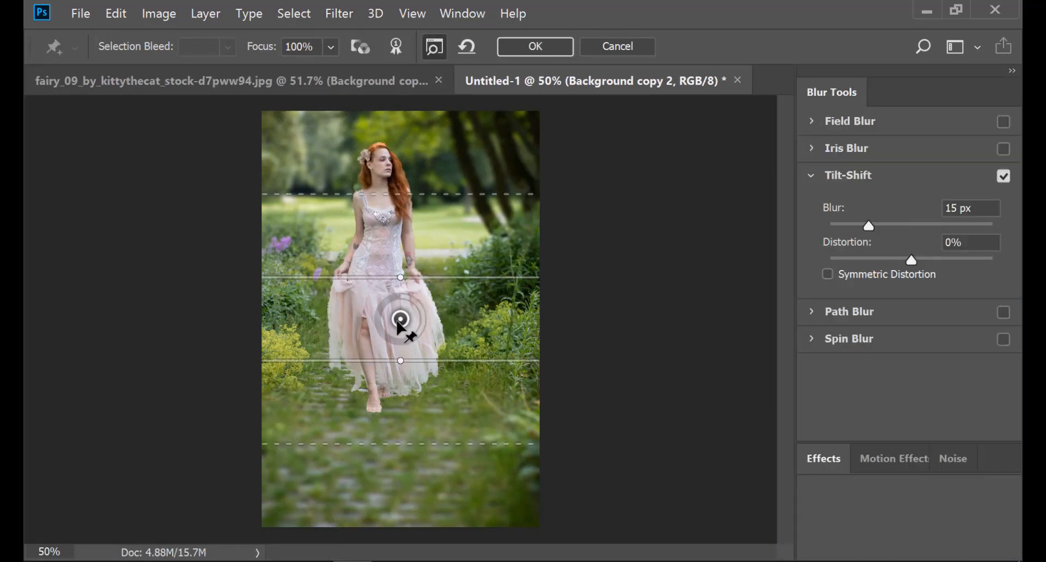
pyautogui.moveTo(400, 320); pyautogui.dragTo(397, 272)
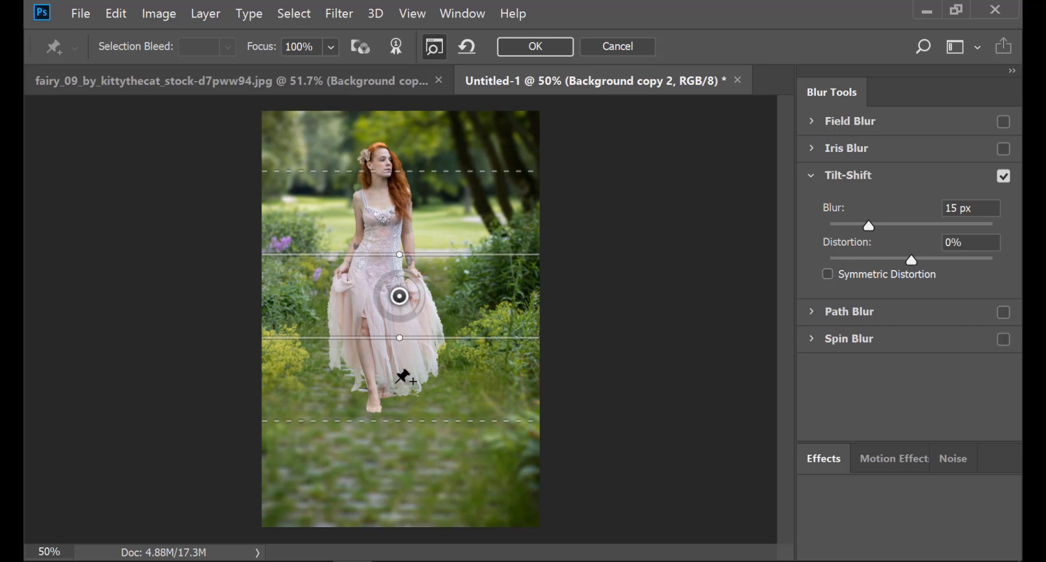
pyautogui.moveTo(395, 450); pyautogui.dragTo(388, 547)
pyautogui.moveTo(438, 337); pyautogui.dragTo(426, 517)
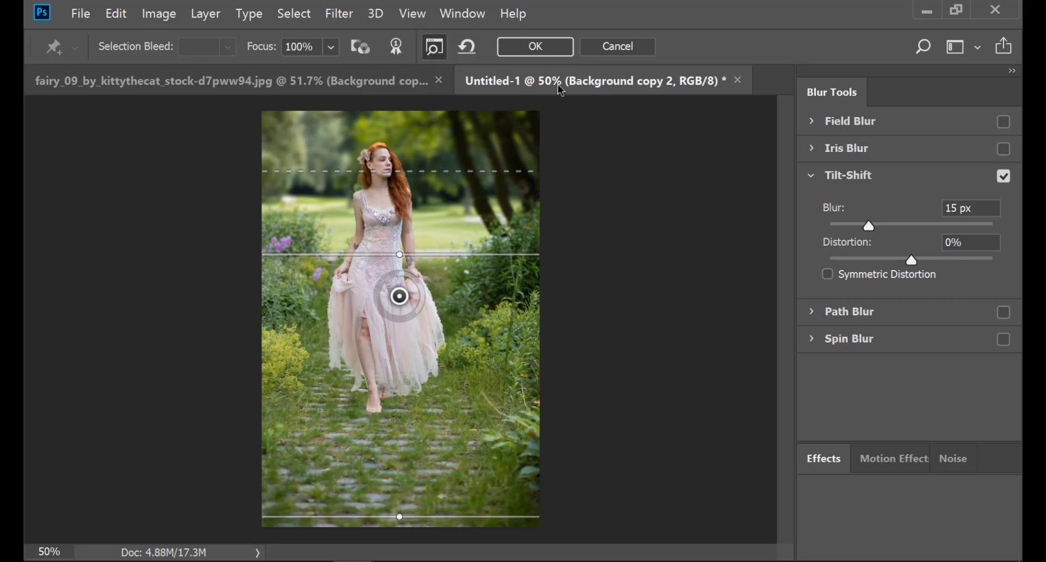
# Step: Bring the upper dashed blur boundary down close to the solid focus line and set the Tilt-Shift blur to 14 px
pyautogui.moveTo(869, 226); pyautogui.dragTo(871, 227)
pyautogui.moveTo(462, 171); pyautogui.dragTo(462, 247)
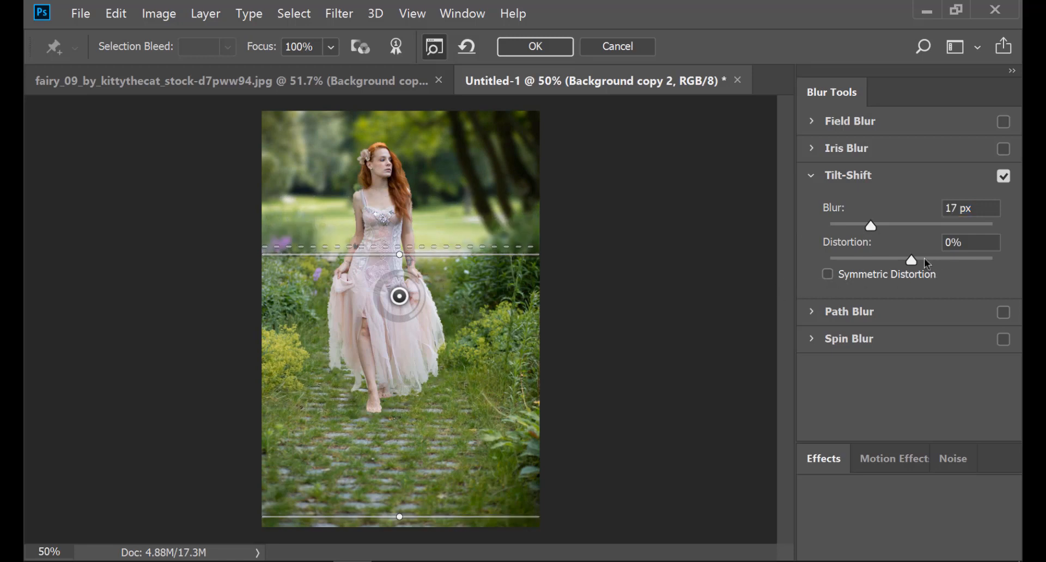
pyautogui.moveTo(877, 231); pyautogui.dragTo(868, 225)
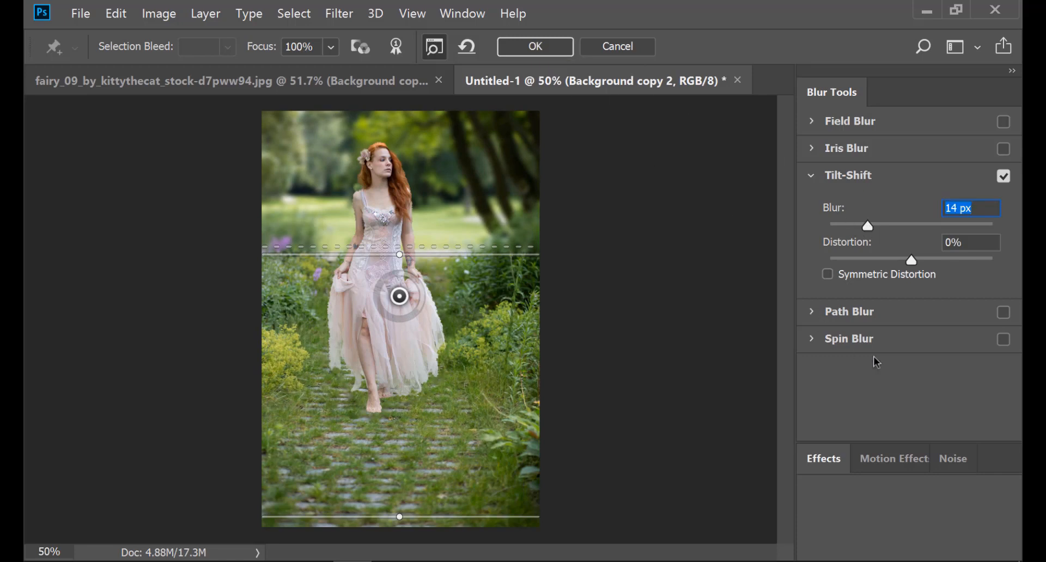
# Step: Set Light Bokeh to 28% and Bokeh Color to 18%, apply the blur, and compare the image with Background copy 2 hidden and shown
pyautogui.click(822, 461)
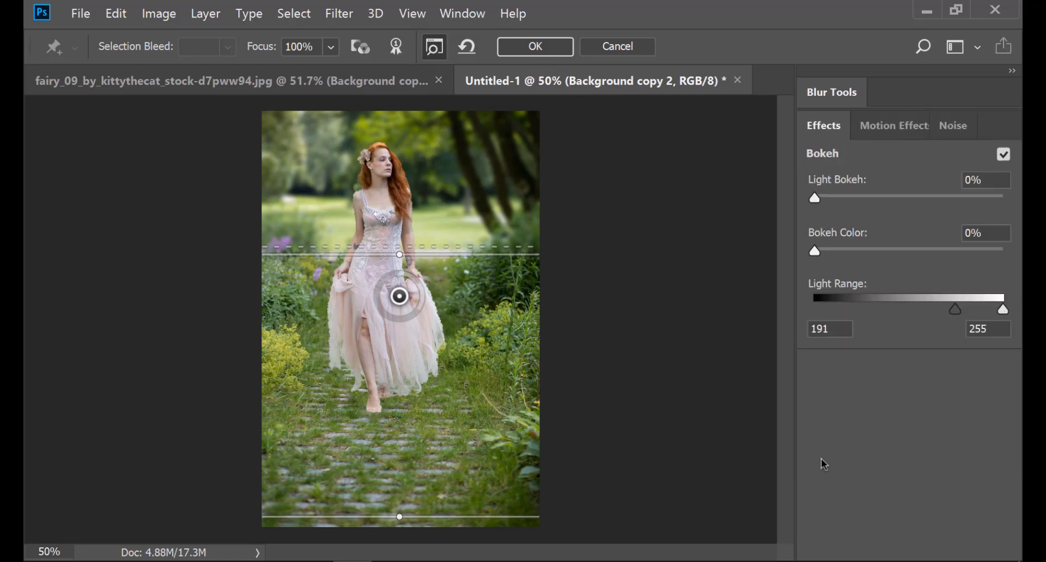
pyautogui.moveTo(824, 199); pyautogui.dragTo(869, 207)
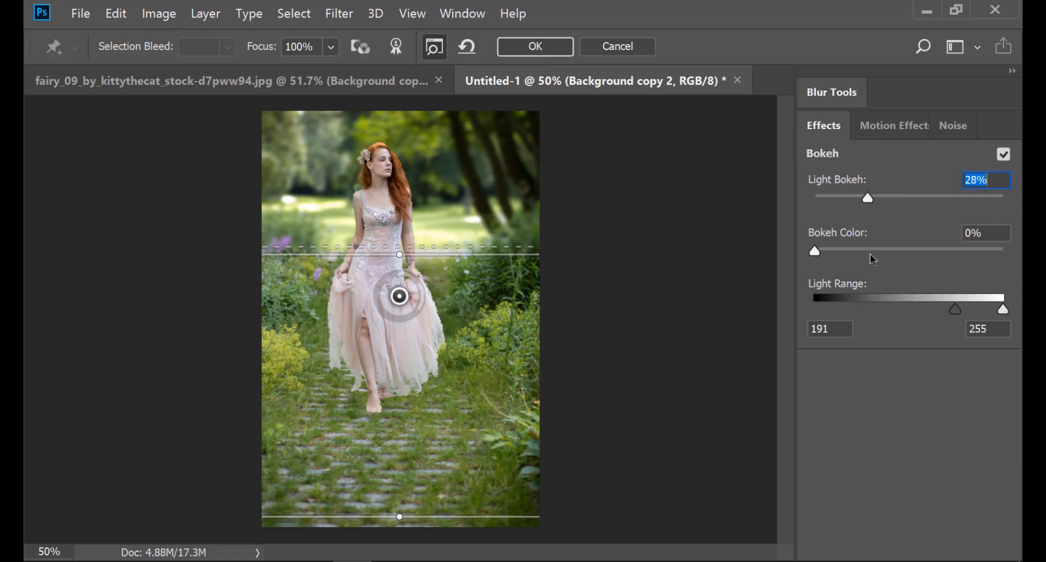
pyautogui.moveTo(825, 254); pyautogui.dragTo(850, 244)
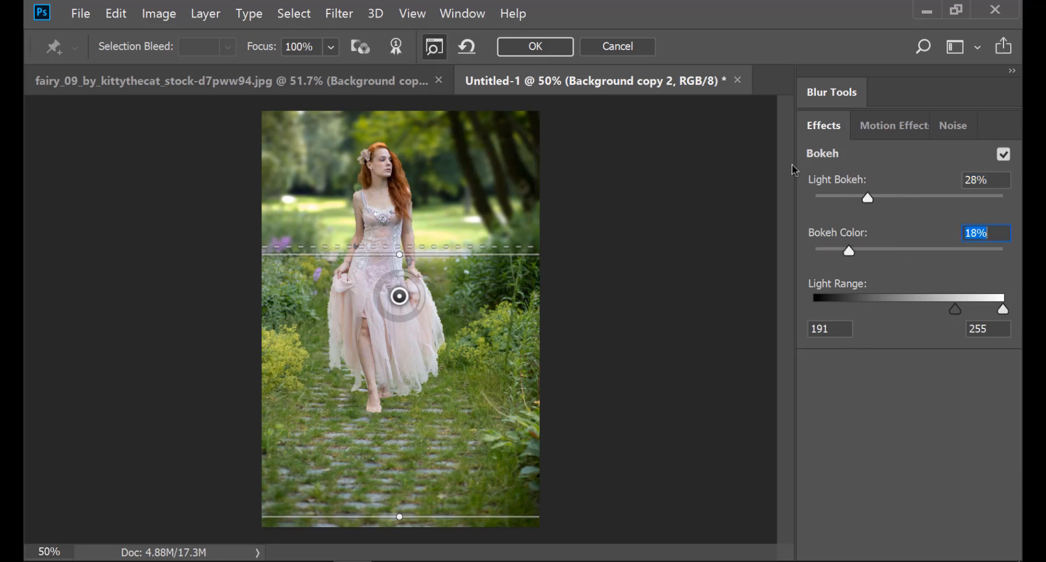
pyautogui.click(552, 54)
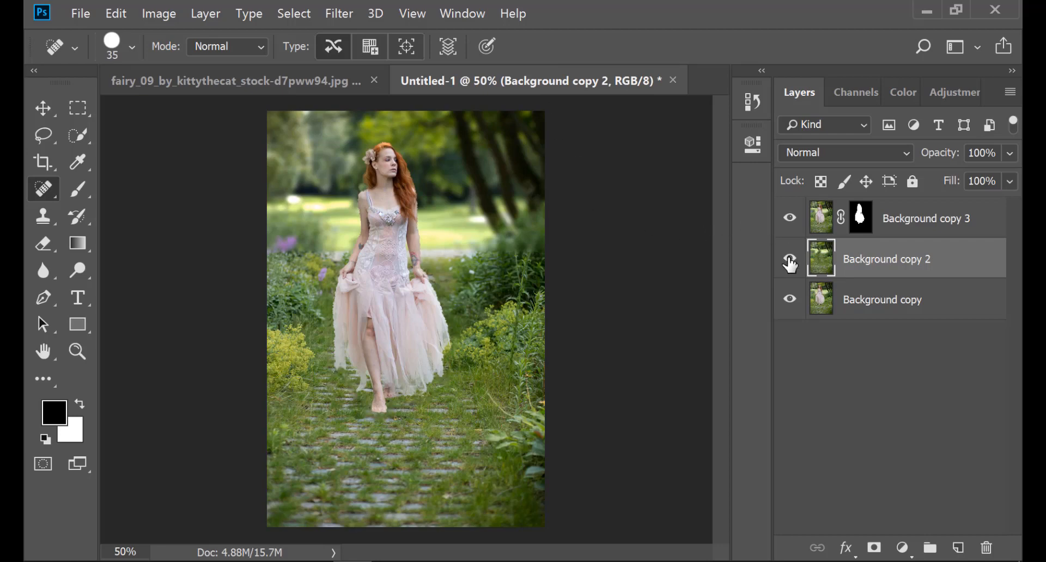
pyautogui.click(790, 260)
pyautogui.click(790, 263)
pyautogui.click(789, 264)
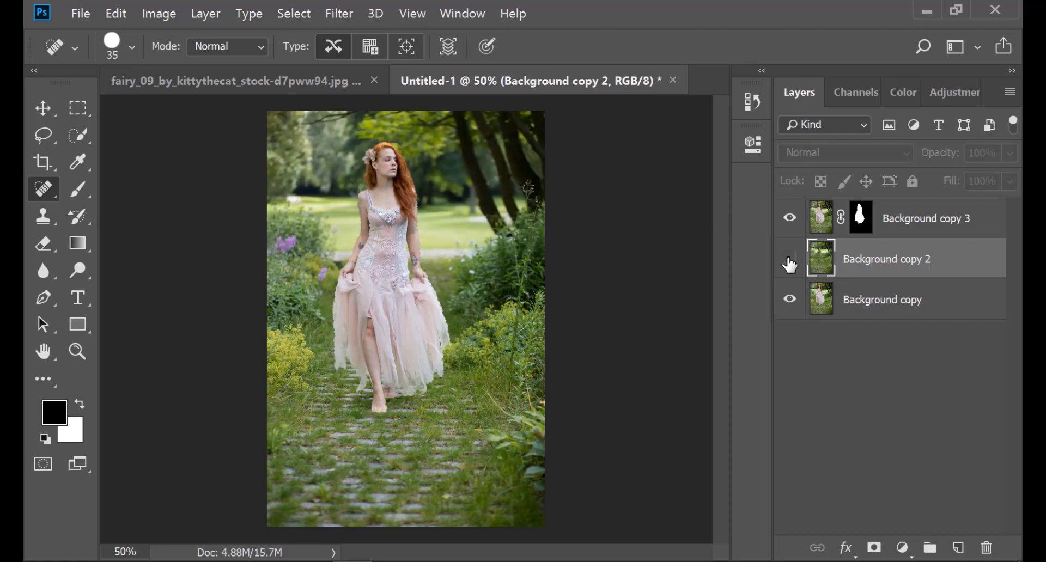
pyautogui.click(790, 264)
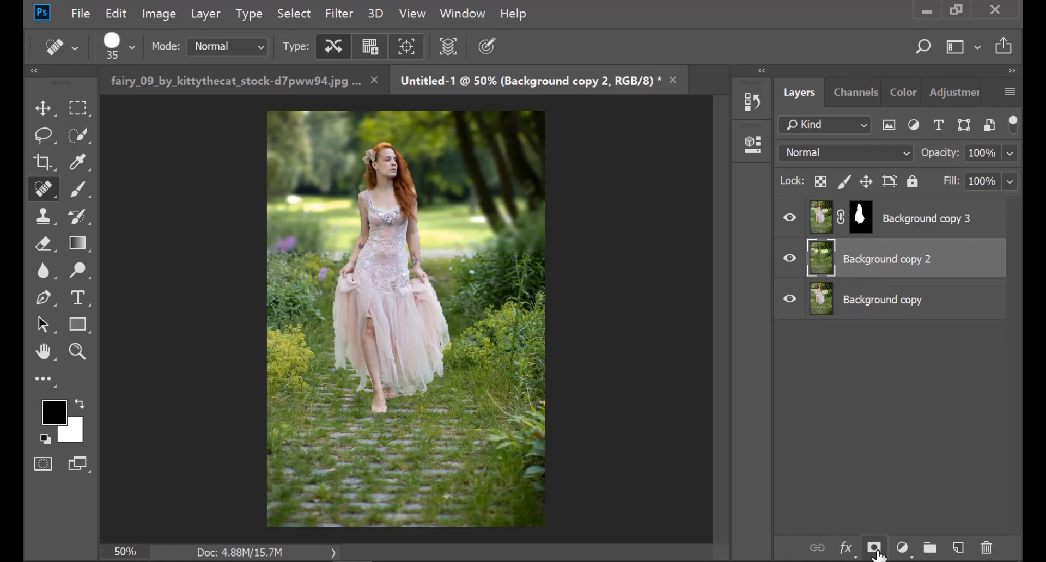
# Step: Add a layer mask to Background copy 2 and paint black around the woman's outline with a size 50 soft brush
pyautogui.click(874, 549)
pyautogui.click(87, 187)
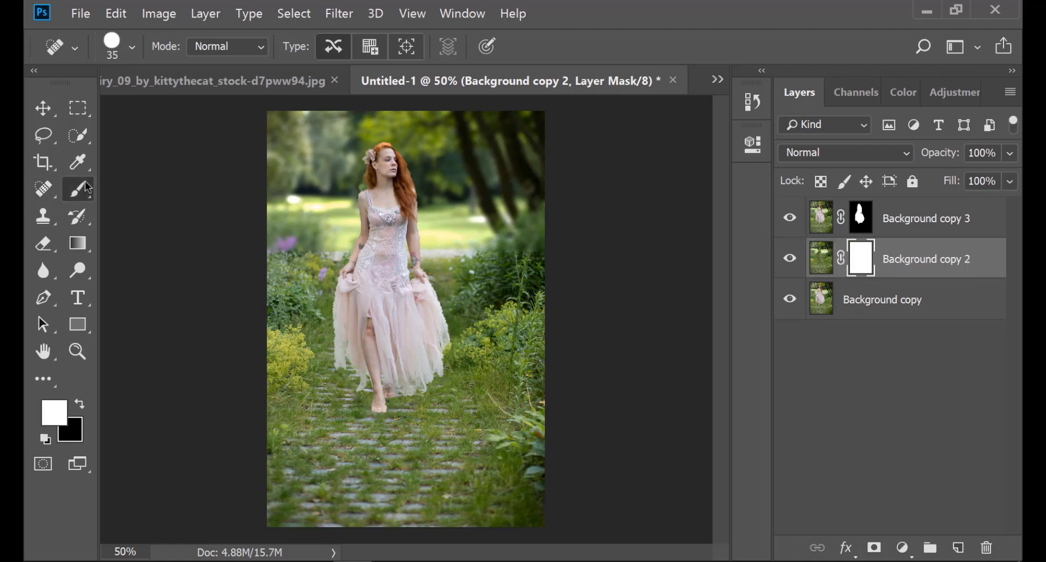
pyautogui.click(80, 404)
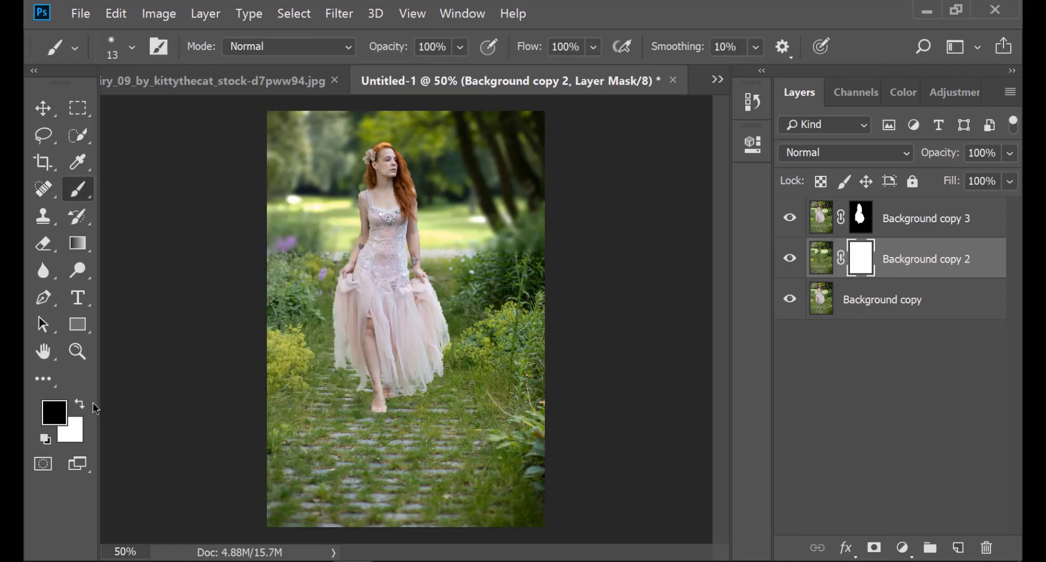
pyautogui.press(']')
pyautogui.press(']')
pyautogui.press(']')
pyautogui.press(']')
pyautogui.moveTo(328, 337); pyautogui.dragTo(329, 354)
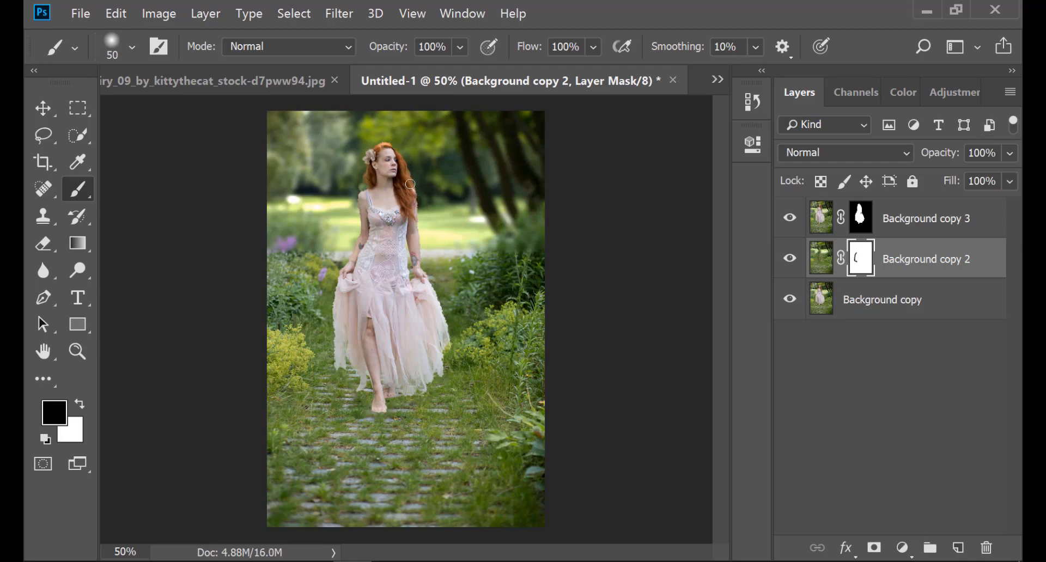
pyautogui.moveTo(424, 218); pyautogui.dragTo(425, 271)
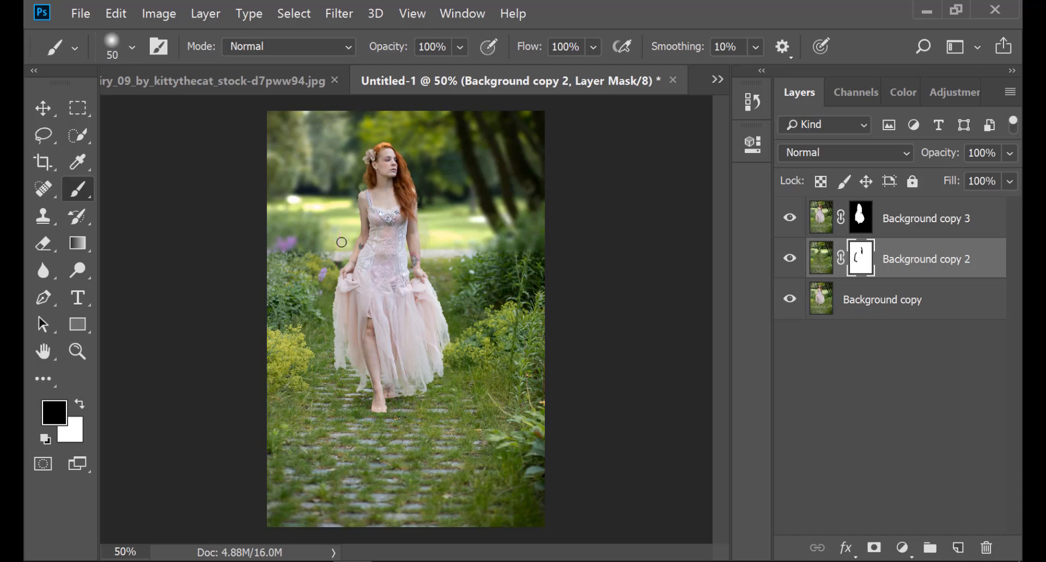
pyautogui.moveTo(347, 248)
pyautogui.mouseDown()
pyautogui.moveTo(337, 198)
pyautogui.moveTo(341, 220)
pyautogui.moveTo(353, 172)
pyautogui.moveTo(328, 228)
pyautogui.mouseUp()
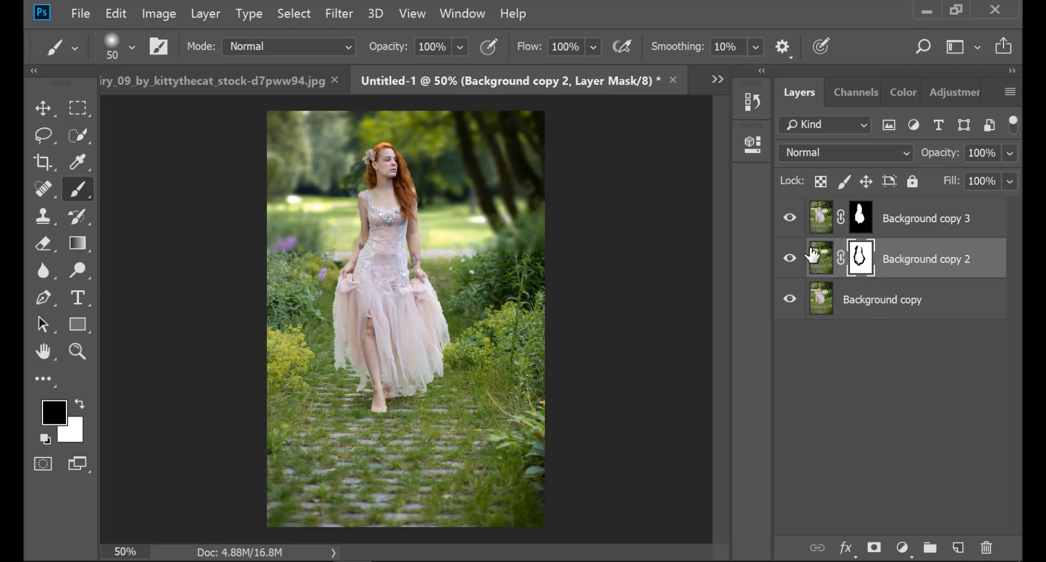
# Step: Reduce the fill of the Background copy 2 layer to 70%
pyautogui.click(812, 255)
pyautogui.click(1010, 182)
pyautogui.click(970, 207)
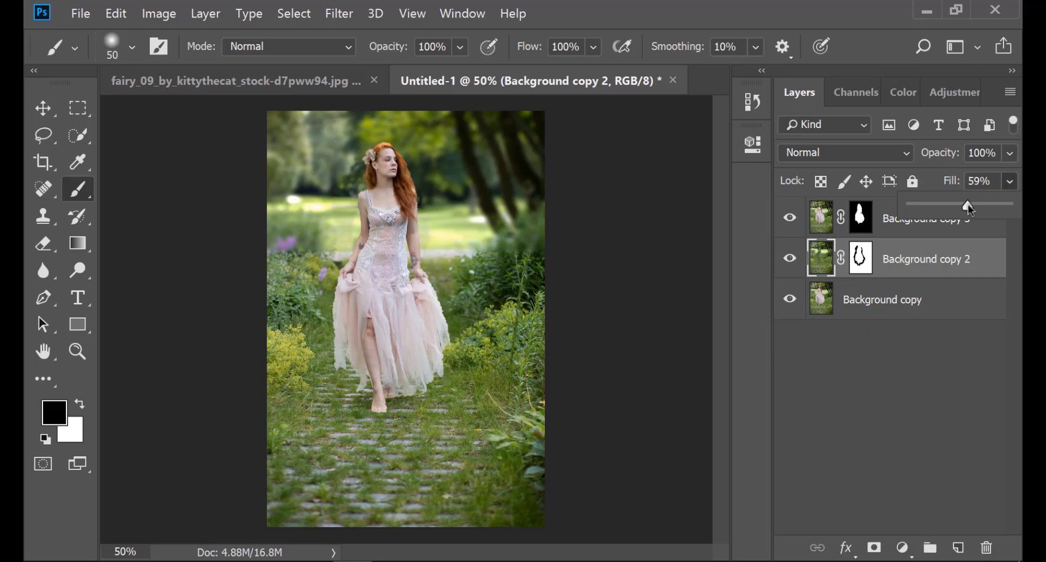
pyautogui.moveTo(970, 207)
pyautogui.mouseDown()
pyautogui.moveTo(996, 209)
pyautogui.moveTo(978, 208)
pyautogui.mouseUp()
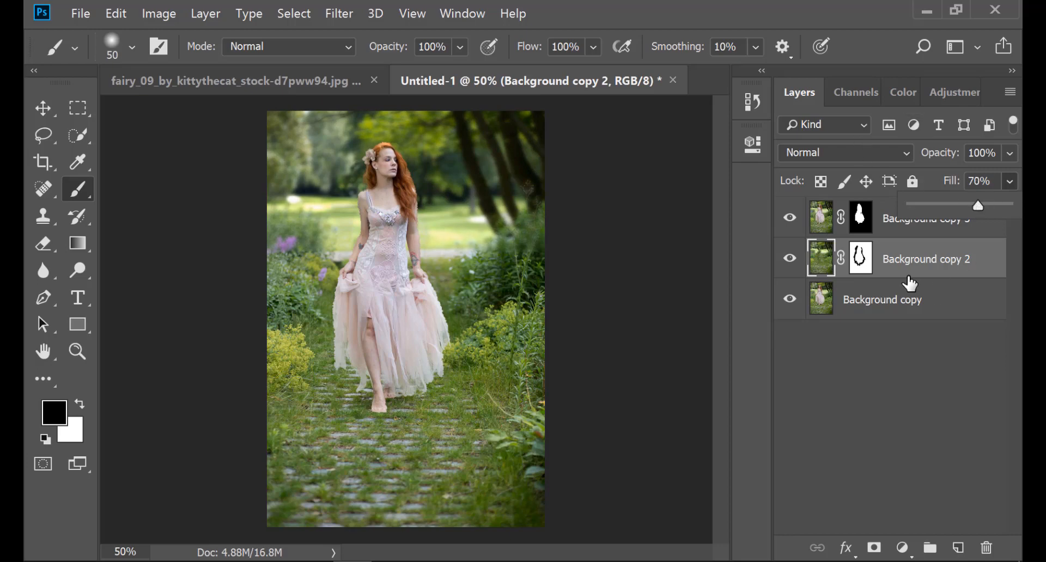
pyautogui.click(888, 253)
# Step: Group Background copy 3 with Background copy 2 and stamp all visible layers onto a new layer above the group
pyautogui.click(901, 227)
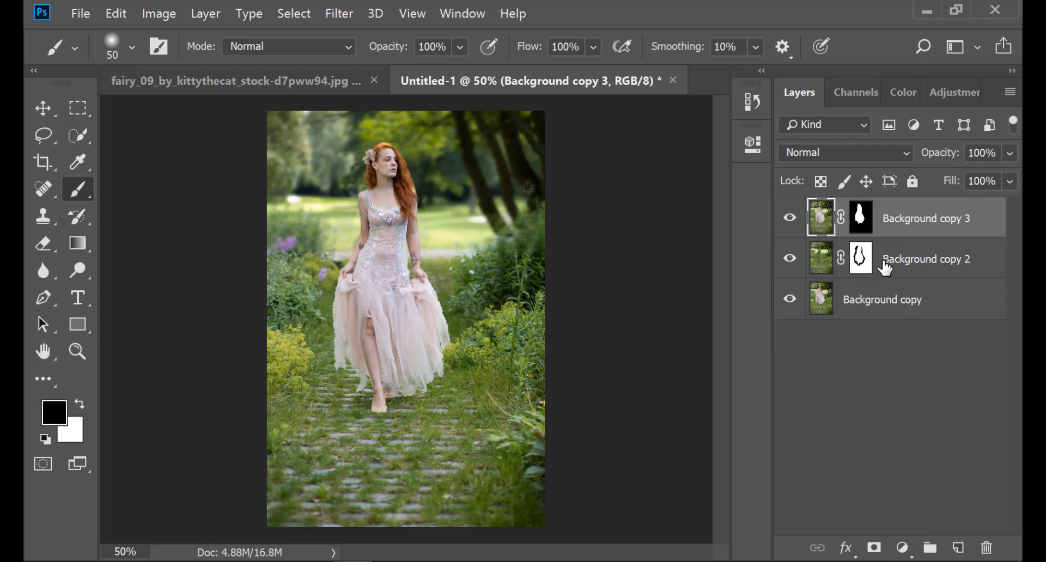
pyautogui.keyDown('shift'); pyautogui.click(905, 270); pyautogui.keyUp('shift')
pyautogui.moveTo(917, 258); pyautogui.dragTo(930, 547)
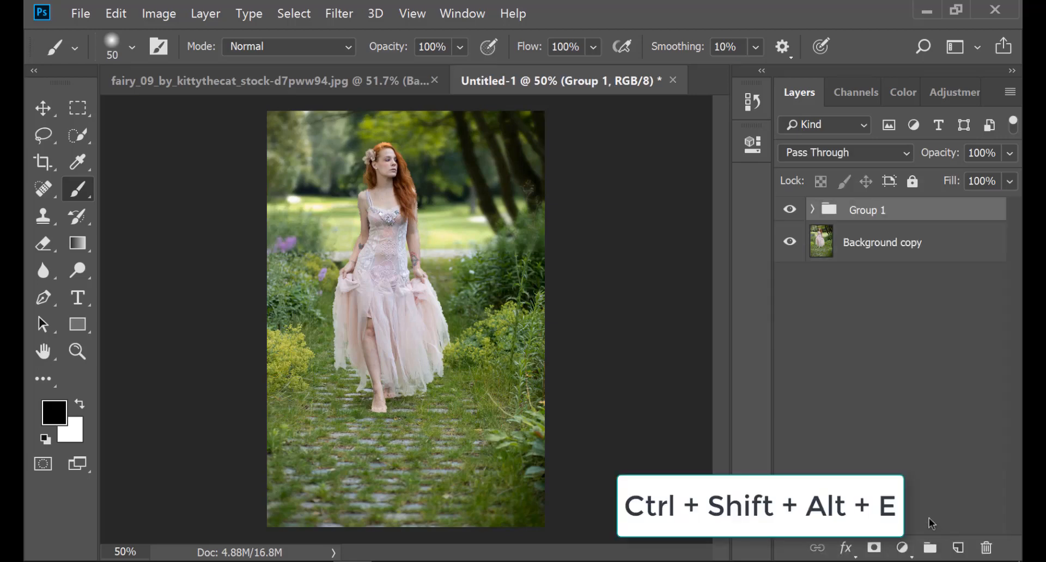
pyautogui.hotkey('ctrl', 'shift', 'alt', 'e')
# Step: Open the stamped layer in a full-screen Camera Raw Filter and set HSL saturation to Greens -55, Yellows +3 and Oranges +25
pyautogui.click(339, 13)
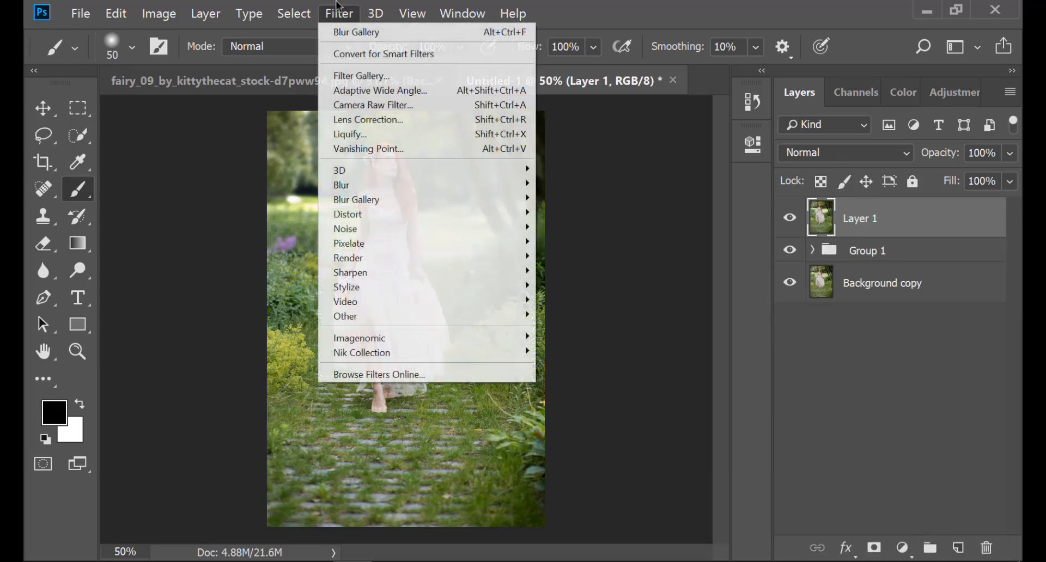
pyautogui.click(373, 108)
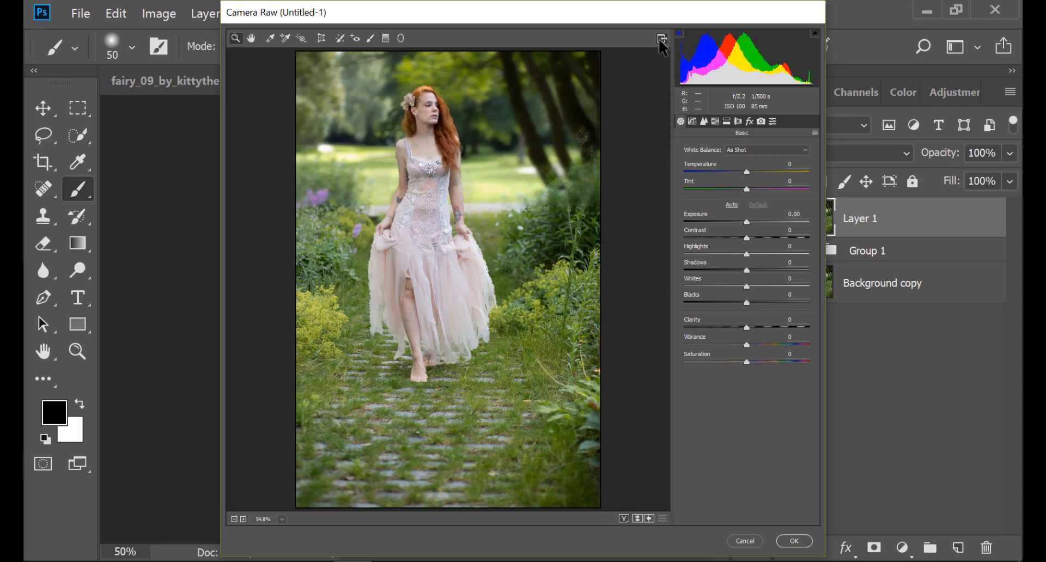
pyautogui.click(661, 39)
pyautogui.click(914, 97)
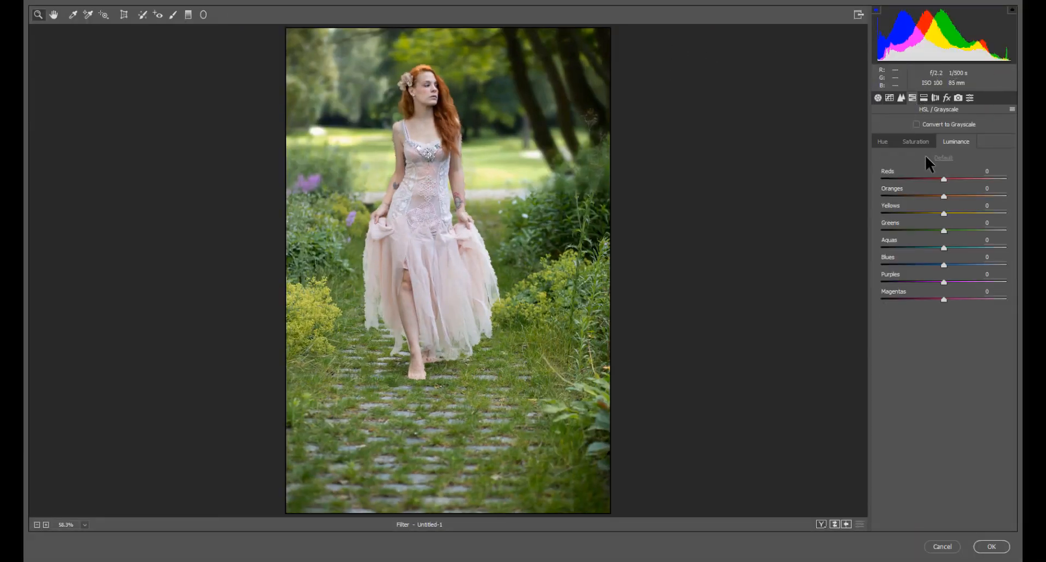
pyautogui.click(917, 142)
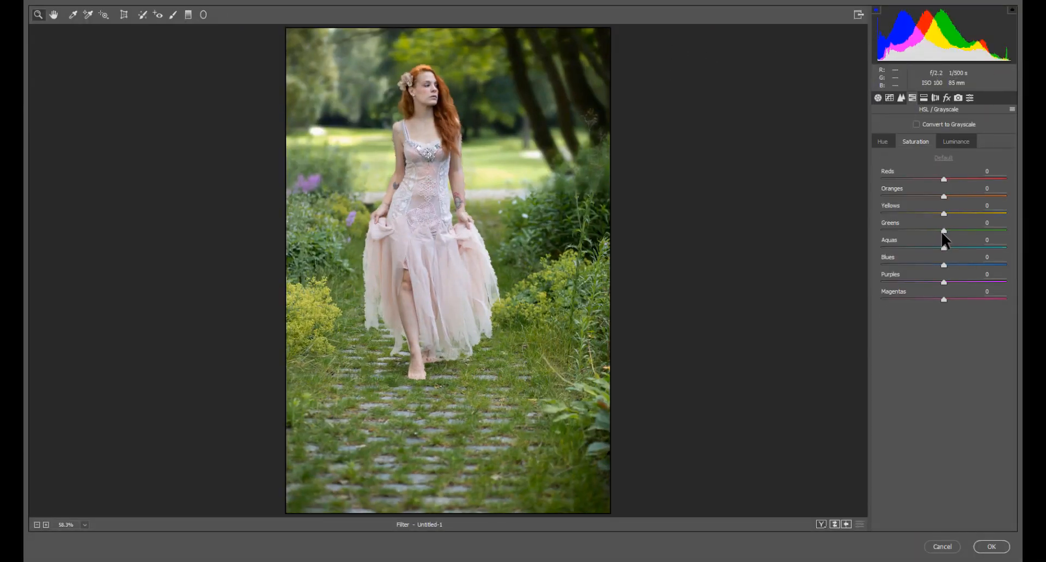
pyautogui.moveTo(917, 231); pyautogui.dragTo(947, 216)
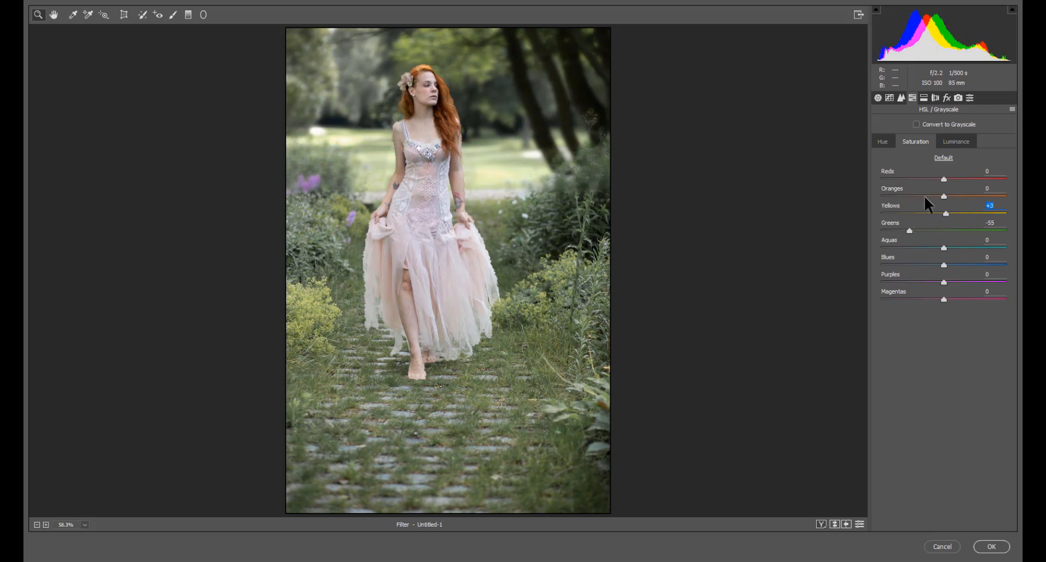
pyautogui.moveTo(943, 197)
pyautogui.mouseDown()
pyautogui.moveTo(920, 195)
pyautogui.moveTo(971, 199)
pyautogui.moveTo(960, 207)
pyautogui.mouseUp()
# Step: Set HSL luminance to Yellows -7 and Greens -3, and hue to Reds +33, Oranges +6, Yellows +48 and Greens -13
pyautogui.click(954, 143)
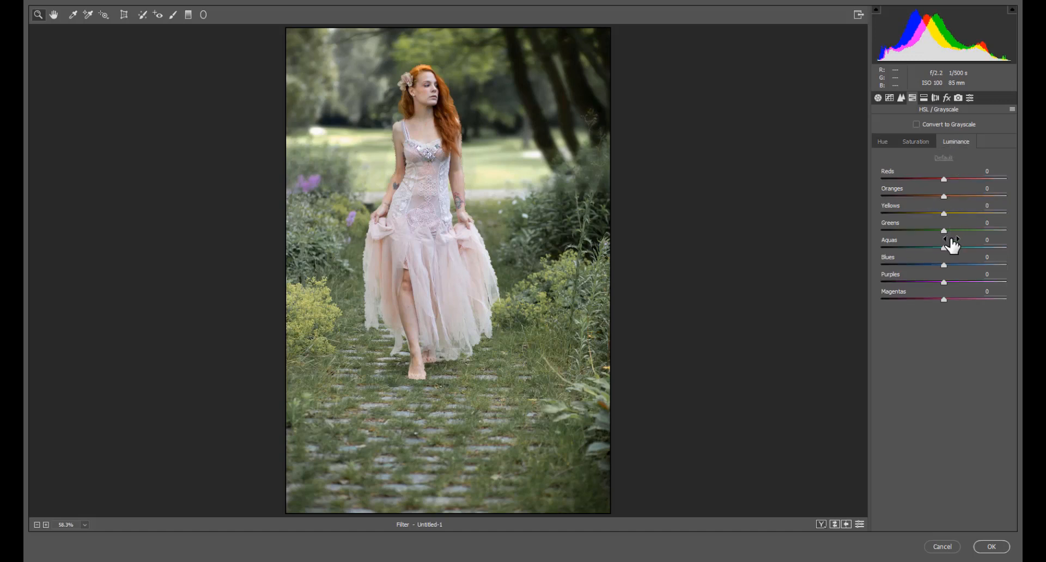
pyautogui.moveTo(942, 230)
pyautogui.mouseDown()
pyautogui.moveTo(893, 224)
pyautogui.moveTo(987, 215)
pyautogui.moveTo(926, 214)
pyautogui.moveTo(970, 220)
pyautogui.moveTo(940, 220)
pyautogui.mouseUp()
pyautogui.click(885, 140)
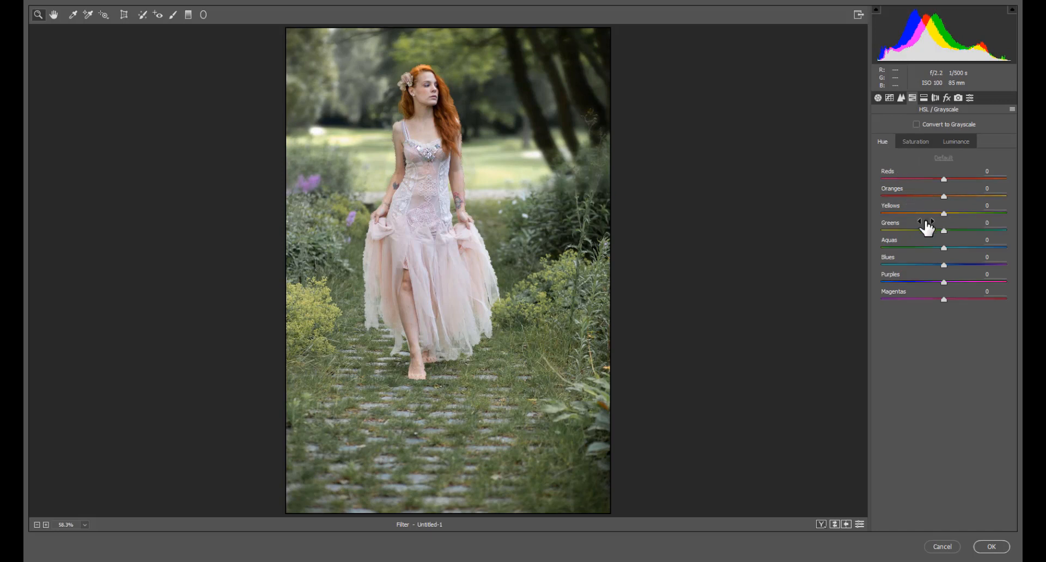
pyautogui.moveTo(945, 230); pyautogui.dragTo(964, 186)
pyautogui.click(944, 213)
pyautogui.click(944, 180)
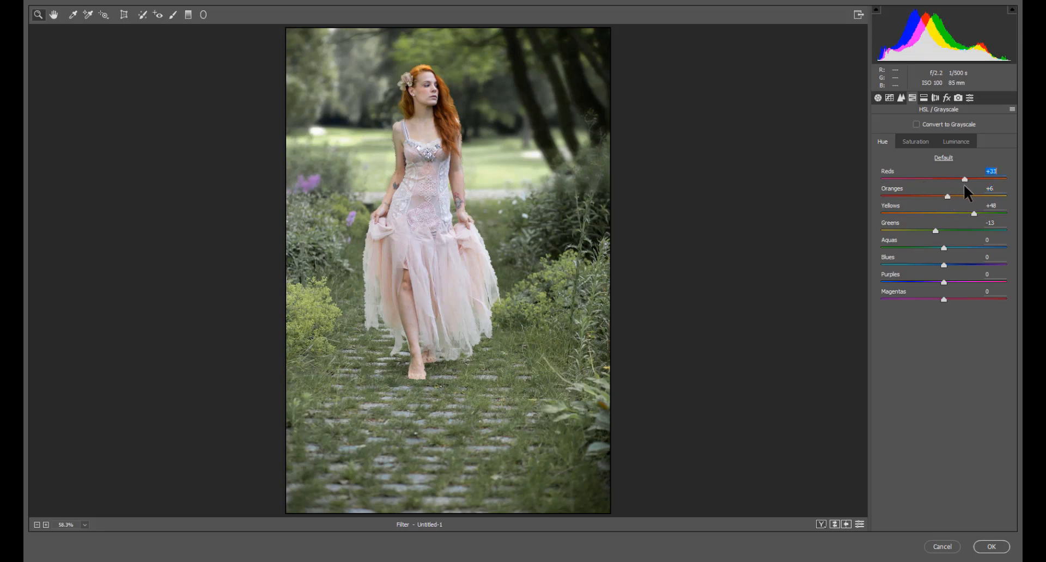
# Step: Brighten the warm tones by setting HSL luminance to Oranges +28 and Reds +12
pyautogui.click(923, 141)
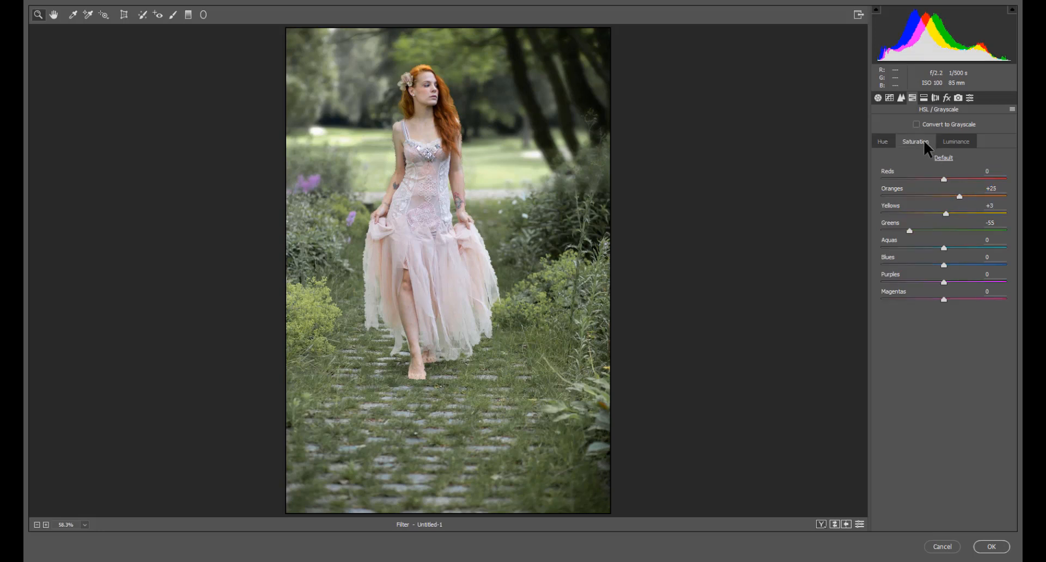
pyautogui.click(954, 146)
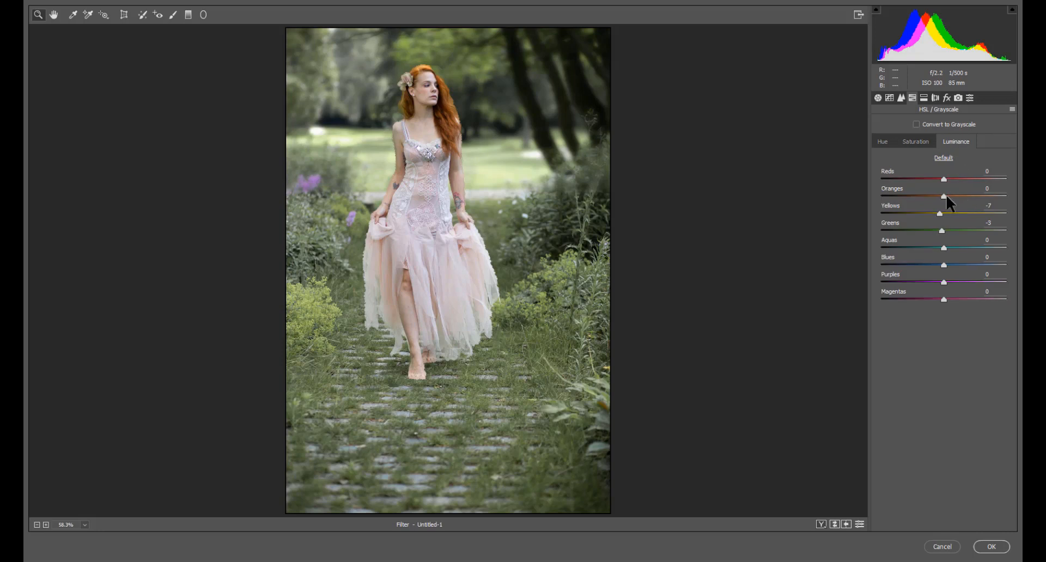
pyautogui.moveTo(946, 197)
pyautogui.mouseDown()
pyautogui.moveTo(973, 199)
pyautogui.moveTo(928, 179)
pyautogui.moveTo(953, 179)
pyautogui.mouseUp()
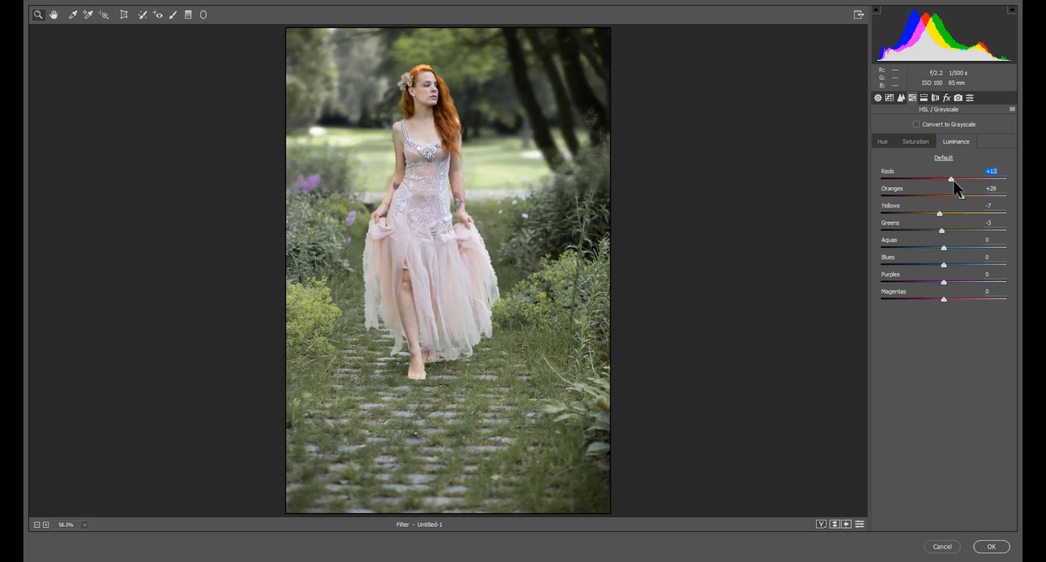
# Step: Set the basic adjustments to Temperature -5, Tint +10, Exposure +0.05 and Contrast +18
pyautogui.click(874, 98)
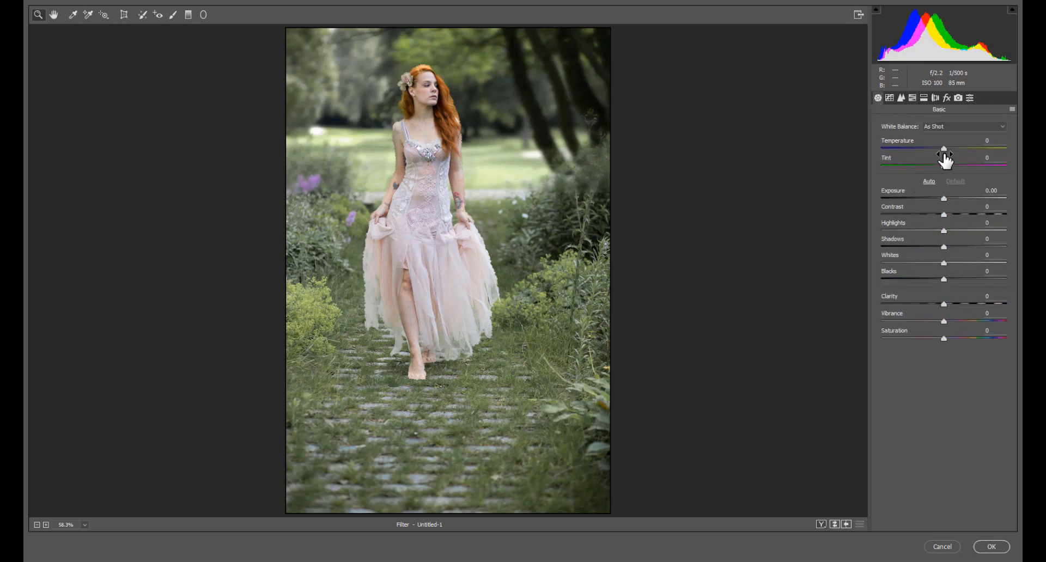
pyautogui.moveTo(943, 148); pyautogui.dragTo(945, 199)
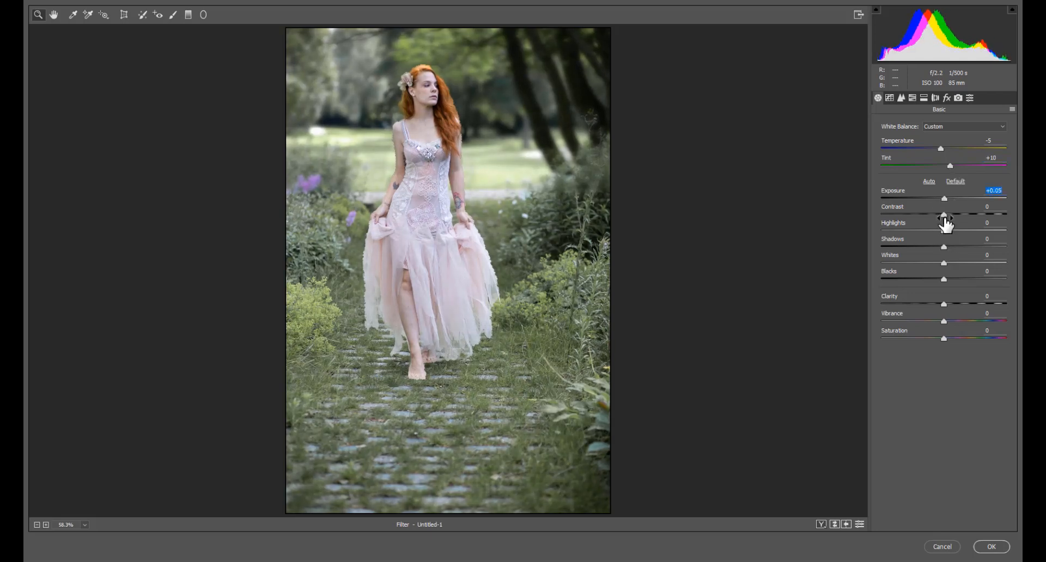
pyautogui.moveTo(943, 215)
pyautogui.mouseDown()
pyautogui.moveTo(919, 215)
pyautogui.moveTo(953, 218)
pyautogui.mouseUp()
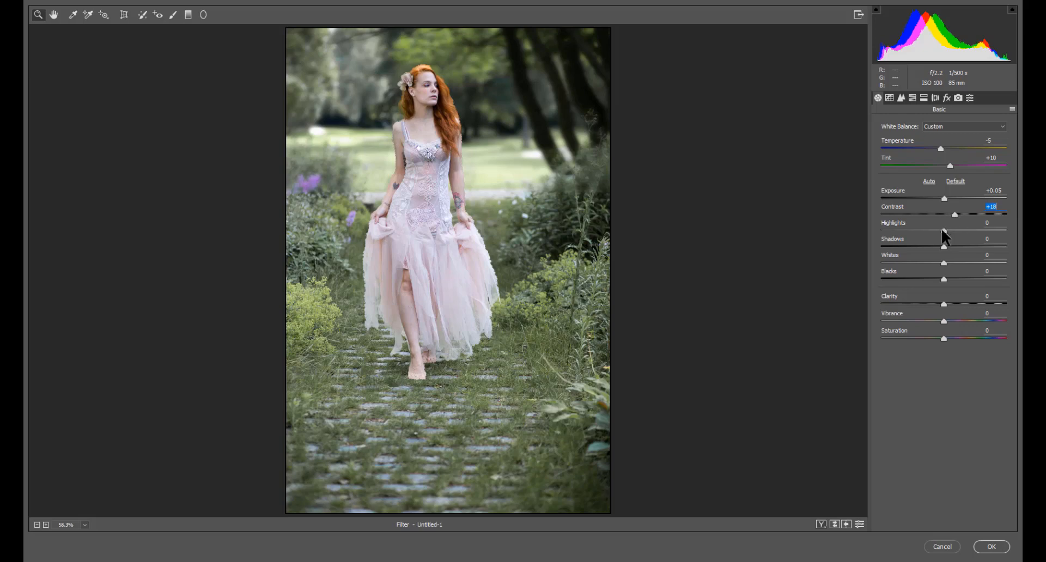
# Step: Set Highlights to -73, Shadows +38, Whites +22, Clarity +23 and Vibrance +18 in the basic adjustments
pyautogui.moveTo(930, 231); pyautogui.dragTo(957, 262)
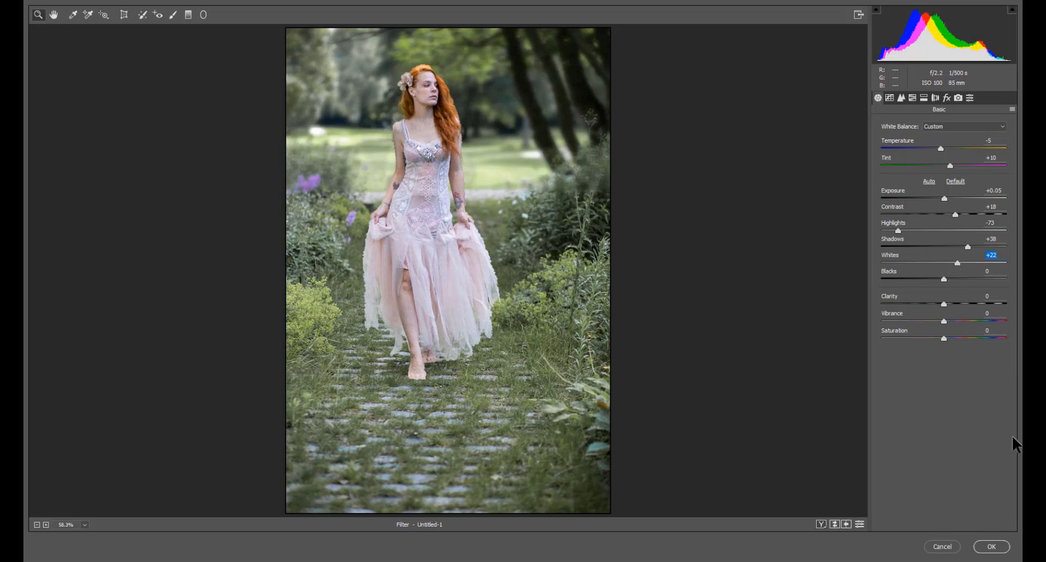
pyautogui.moveTo(944, 303)
pyautogui.mouseDown()
pyautogui.moveTo(962, 305)
pyautogui.moveTo(944, 321)
pyautogui.moveTo(956, 320)
pyautogui.moveTo(933, 320)
pyautogui.moveTo(955, 319)
pyautogui.mouseUp()
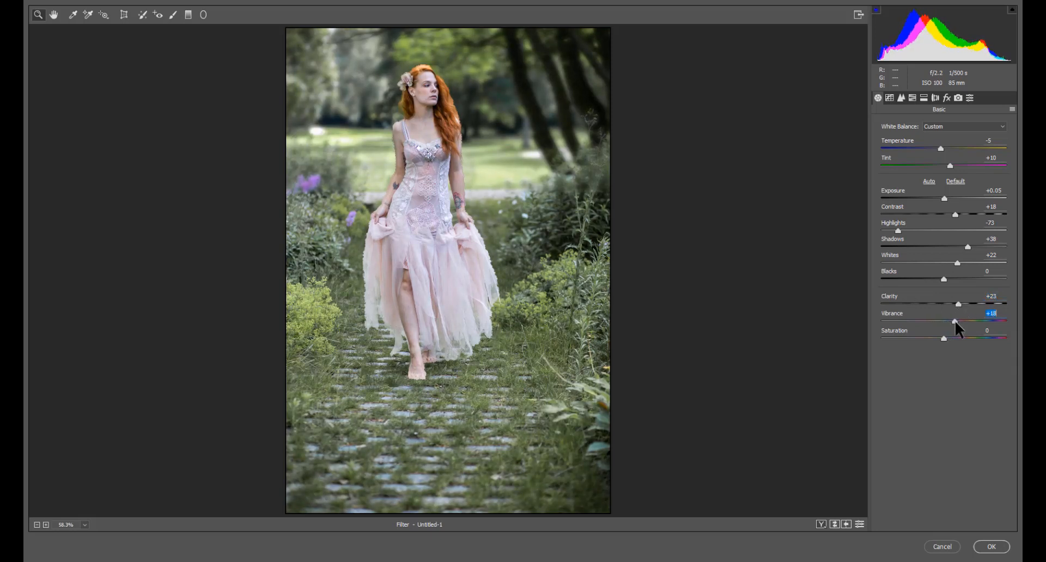
# Step: Move the black point of the Blue channel's point tone curve to input 39, output 42
pyautogui.click(890, 98)
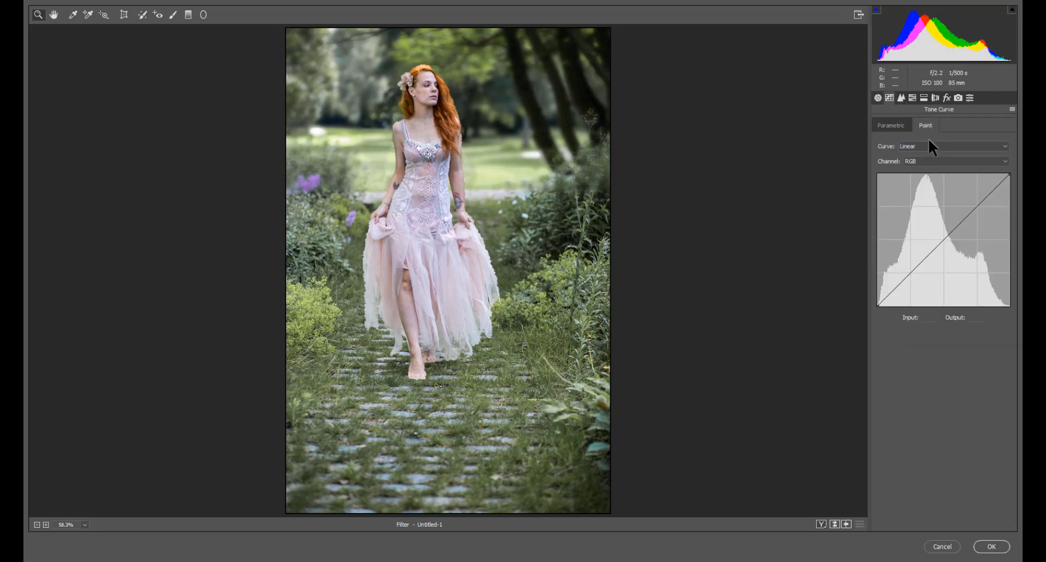
pyautogui.click(929, 162)
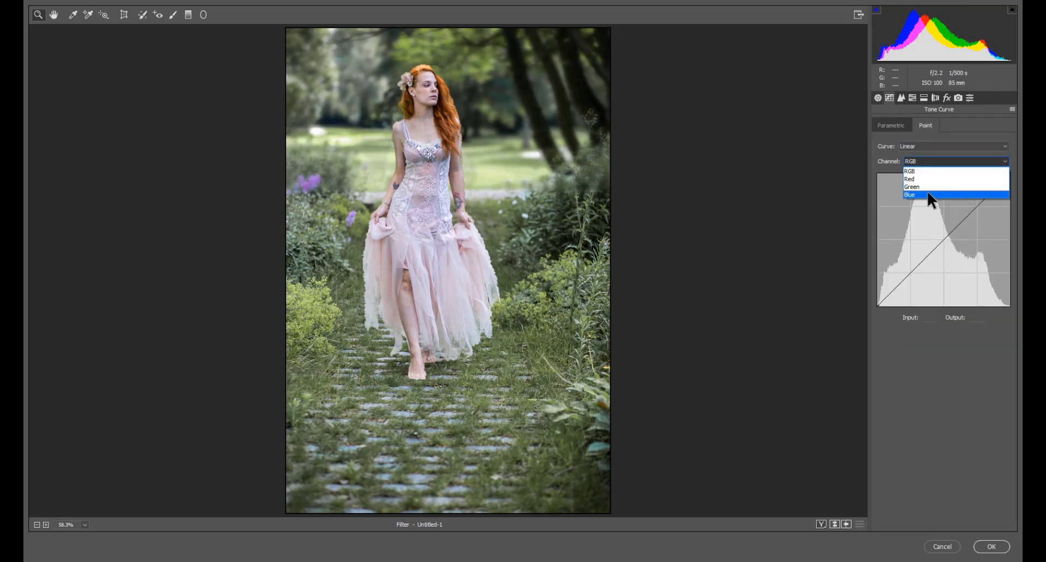
pyautogui.click(928, 193)
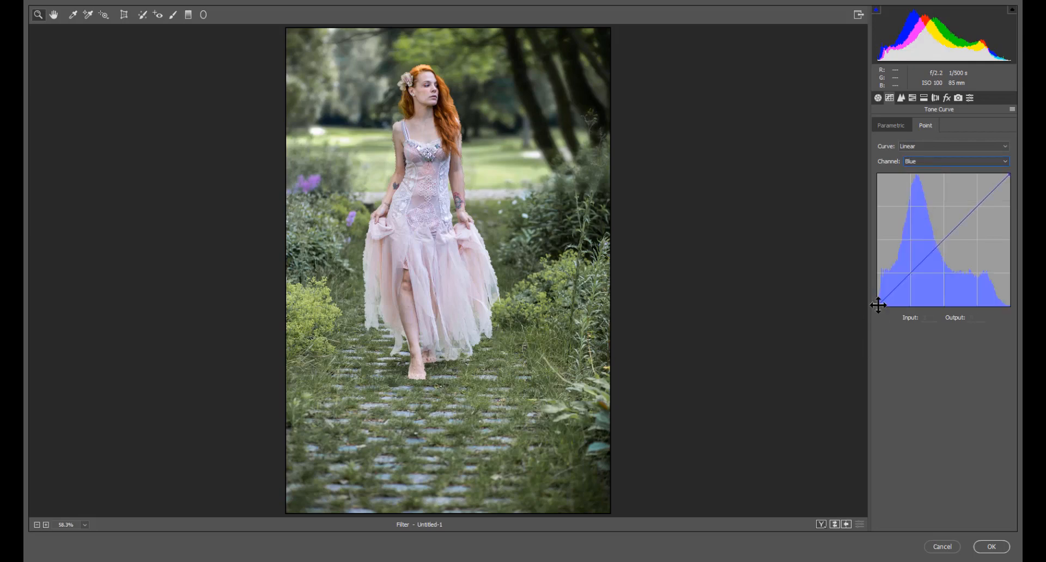
pyautogui.moveTo(877, 306); pyautogui.dragTo(898, 284)
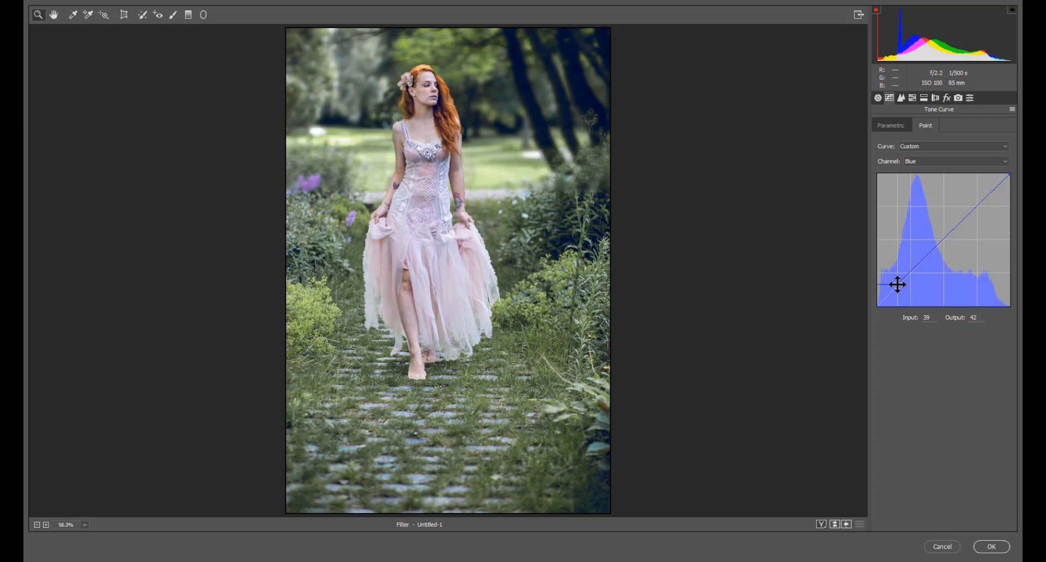
# Step: Move the white point of the Green channel's tone curve to input 224, output 218
pyautogui.click(914, 162)
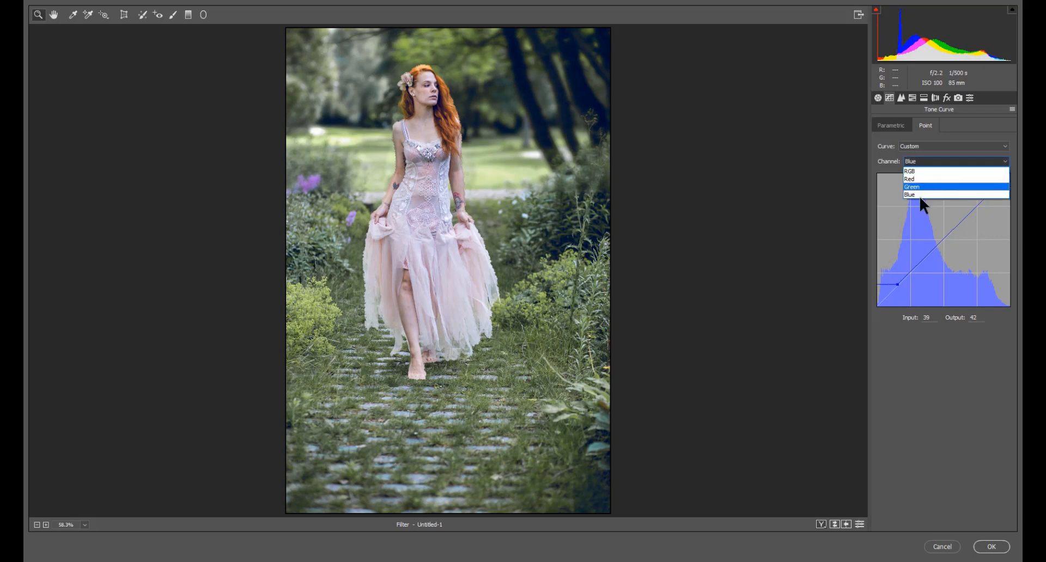
pyautogui.click(920, 182)
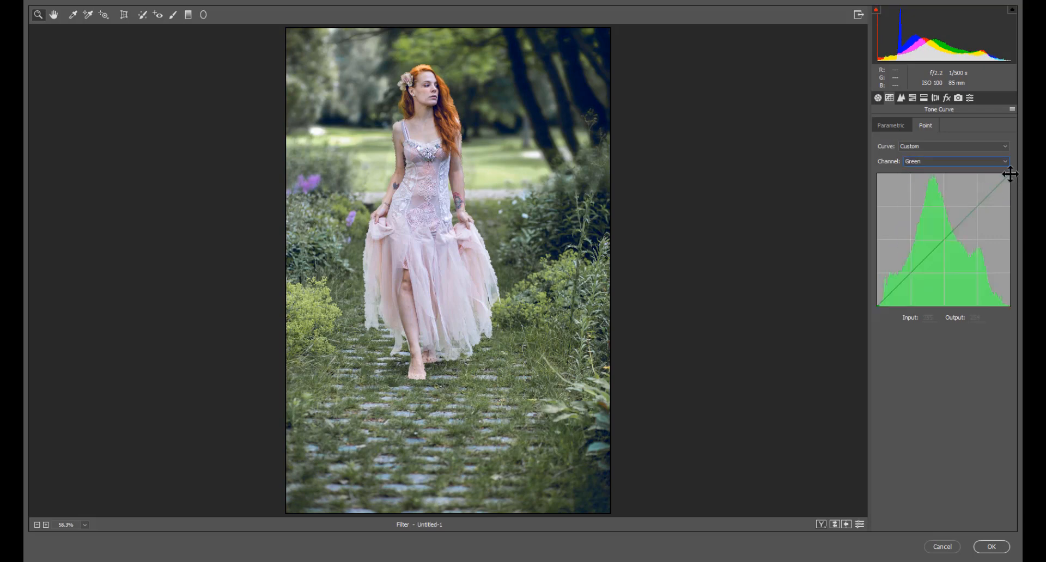
pyautogui.moveTo(1009, 173); pyautogui.dragTo(994, 193)
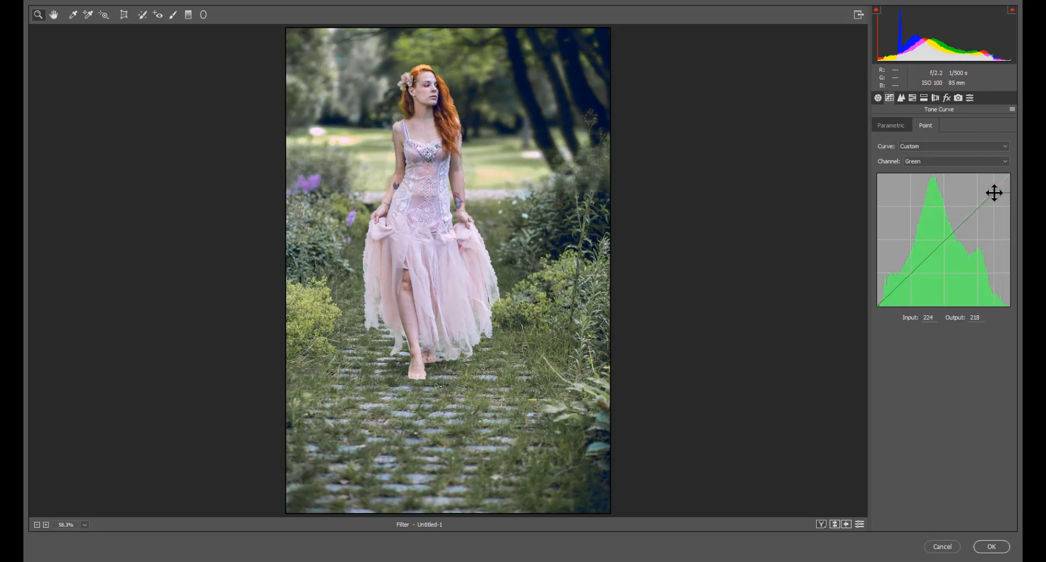
# Step: Add a slight amount of grain and apply the Camera Raw adjustments, comparing the image with and without the graded layer
pyautogui.click(931, 99)
pyautogui.click(943, 98)
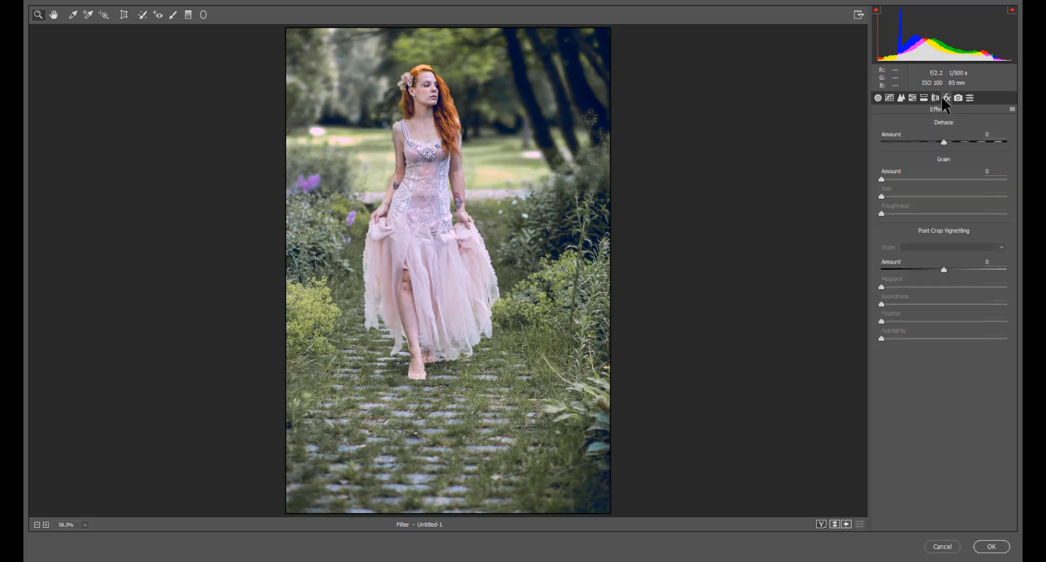
pyautogui.moveTo(883, 177); pyautogui.dragTo(887, 179)
pyautogui.click(878, 97)
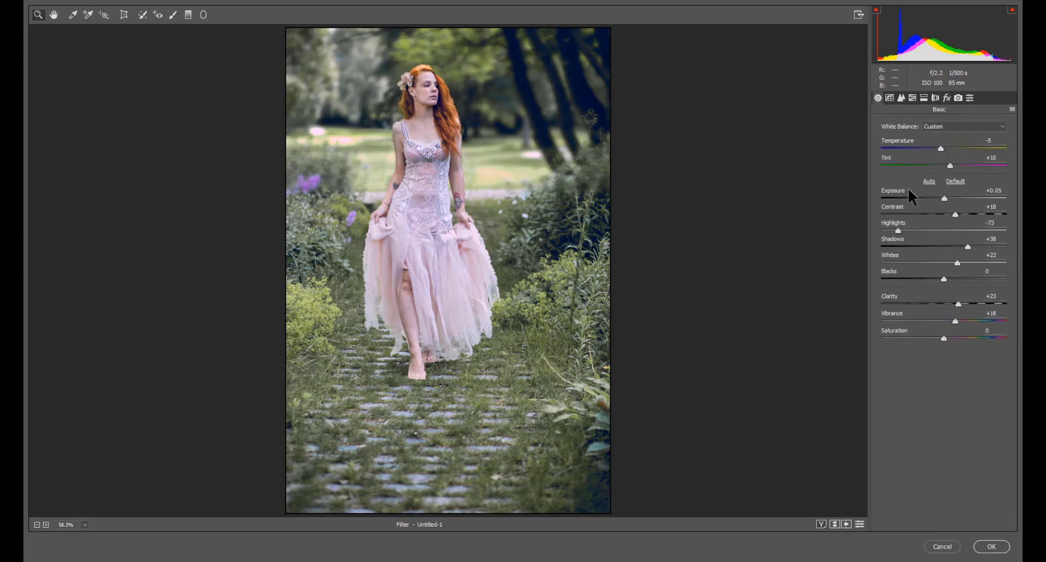
pyautogui.click(990, 547)
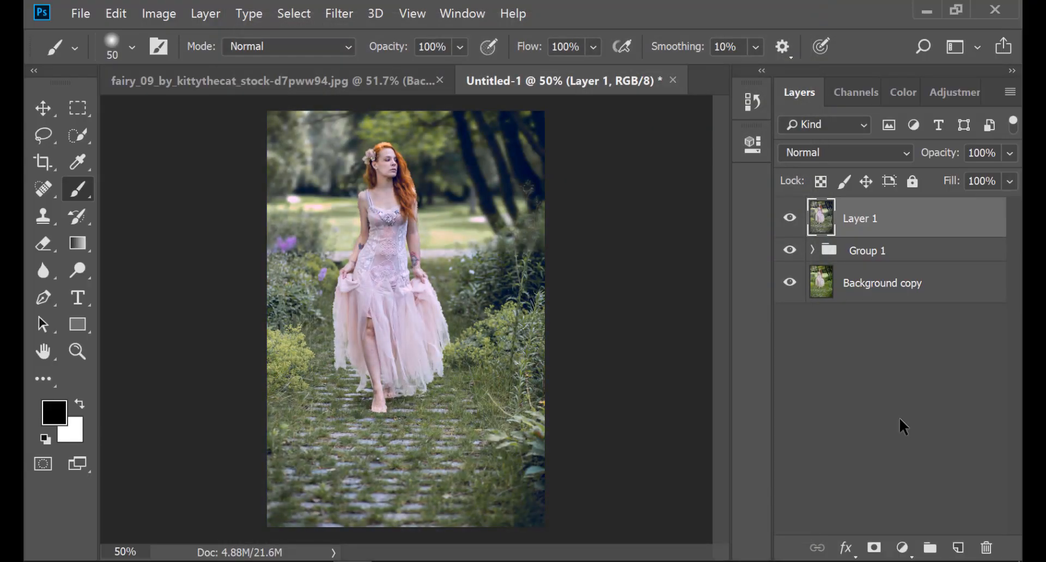
pyautogui.click(790, 218)
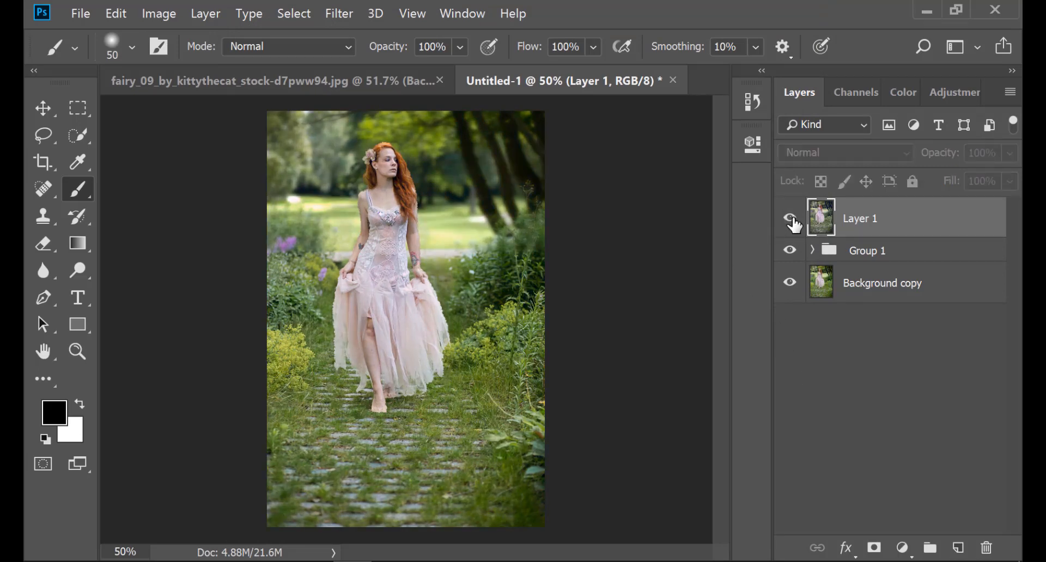
pyautogui.click(789, 218)
# Step: Add a Gradient Map adjustment layer above Layer 1 using the violet-to-orange preset
pyautogui.click(903, 547)
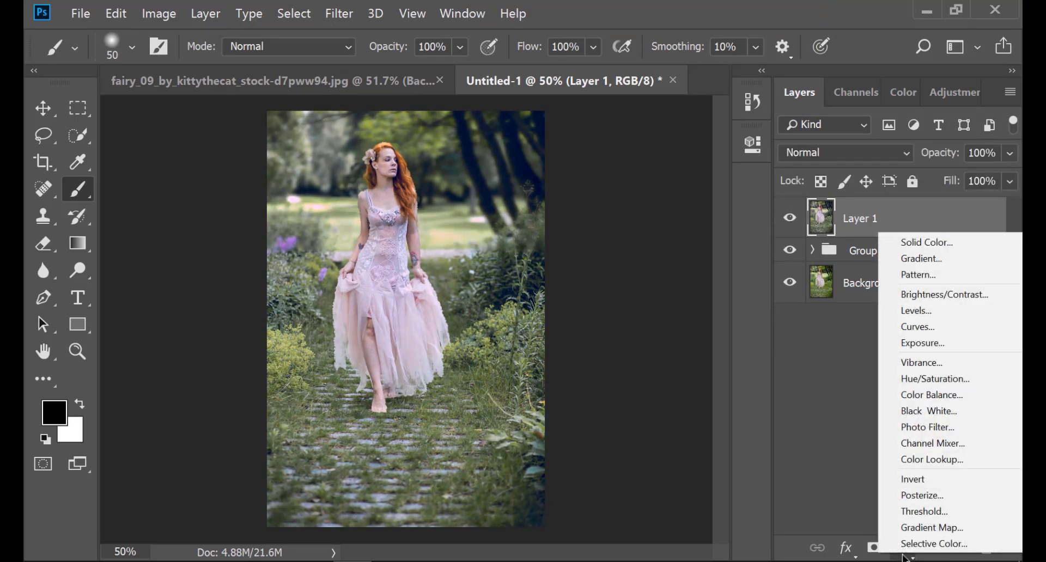
pyautogui.click(921, 527)
pyautogui.click(567, 213)
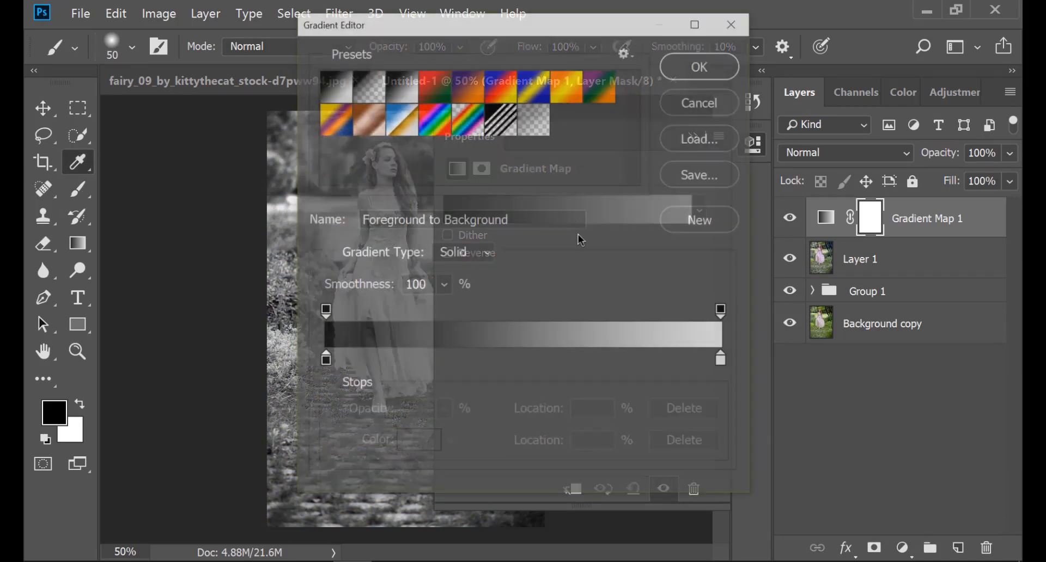
pyautogui.click(467, 93)
pyautogui.click(701, 64)
pyautogui.press('b')
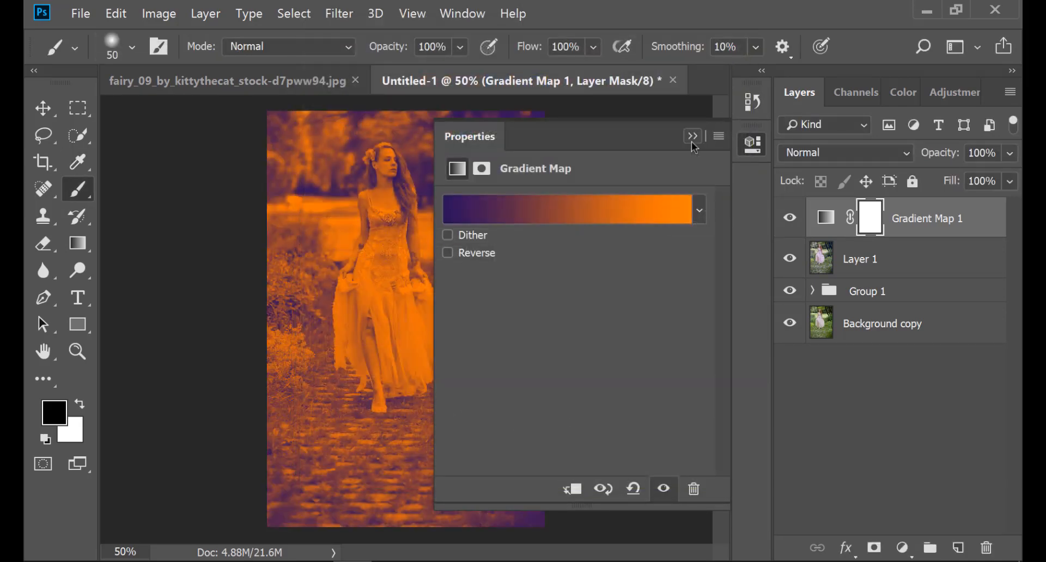
pyautogui.click(692, 141)
# Step: Set the Gradient Map layer's blend mode to Soft Light and its fill to 26%
pyautogui.click(820, 152)
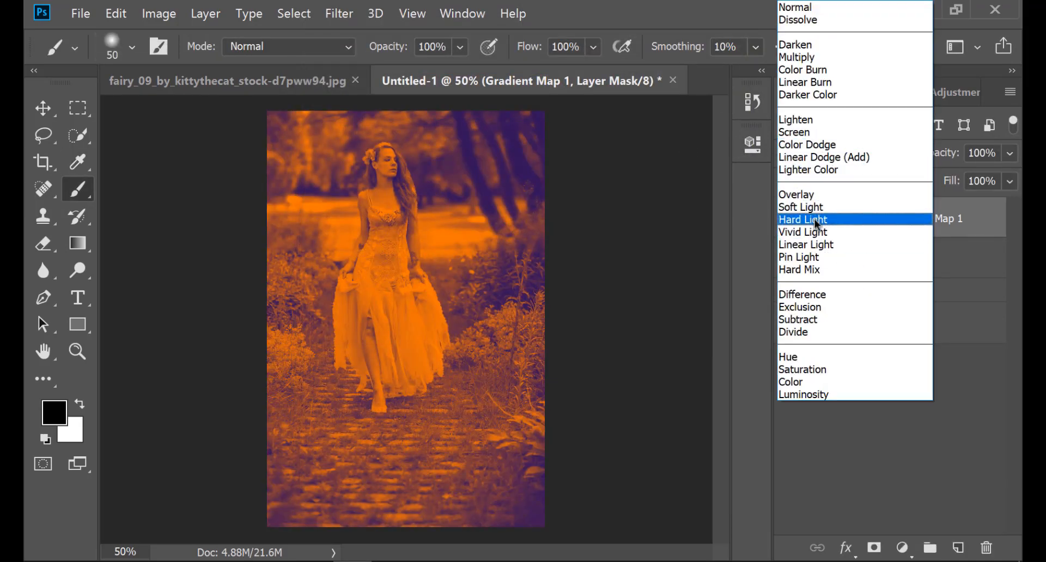
pyautogui.click(817, 208)
pyautogui.click(1010, 182)
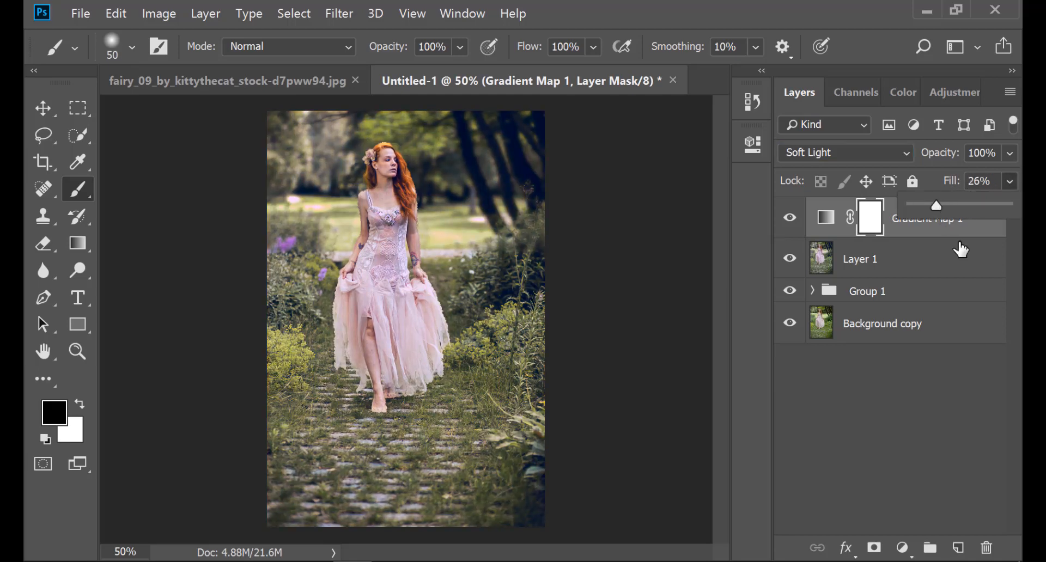
# Step: Add a Color Lookup adjustment layer with the HorrorBlue.3DL 3D LUT file
pyautogui.click(903, 548)
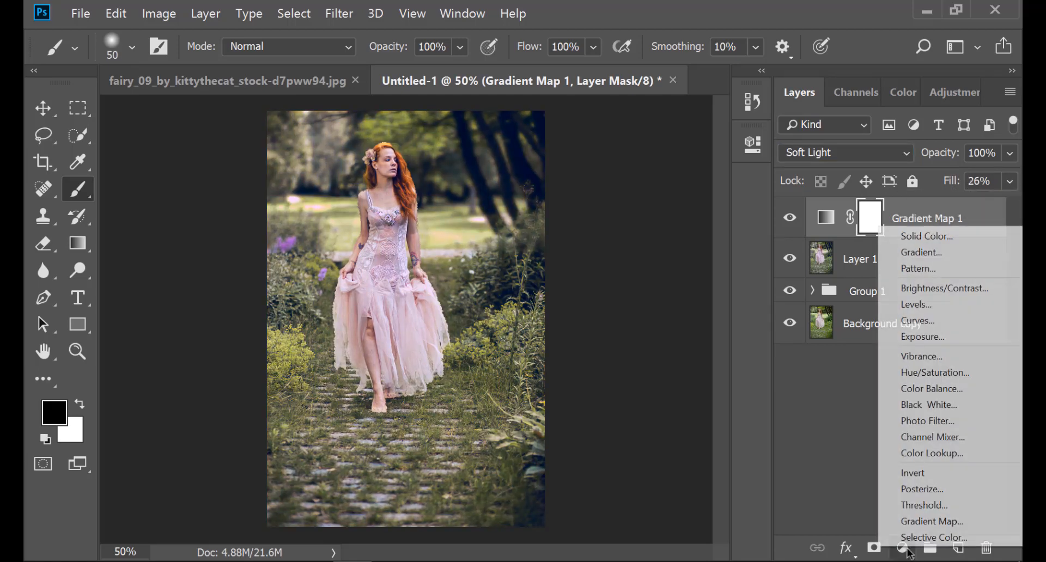
pyautogui.click(946, 459)
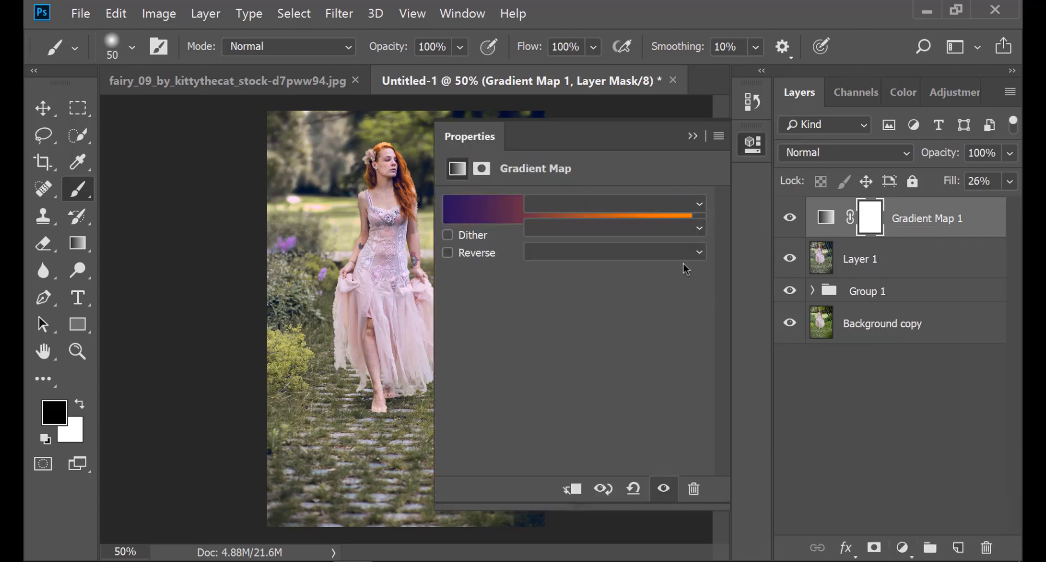
pyautogui.click(606, 206)
pyautogui.scroll(-3, 610, 370)
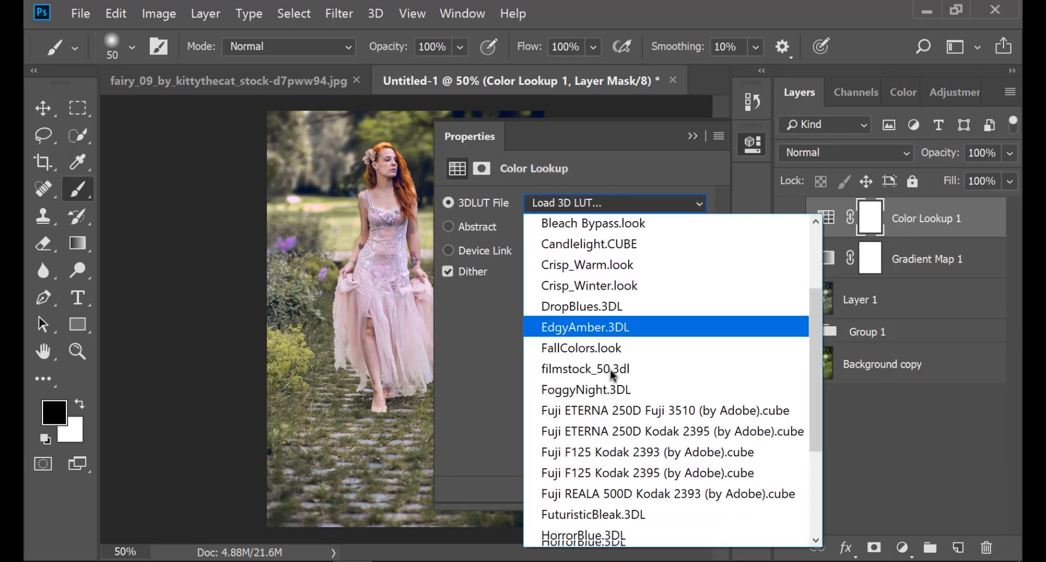
pyautogui.scroll(-2, 609, 376)
pyautogui.click(614, 384)
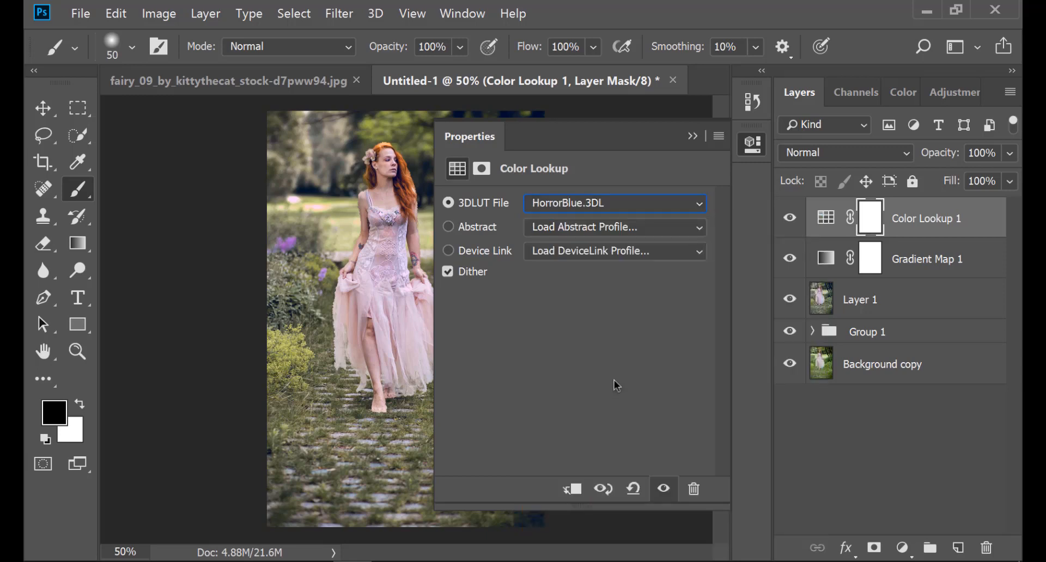
pyautogui.click(688, 139)
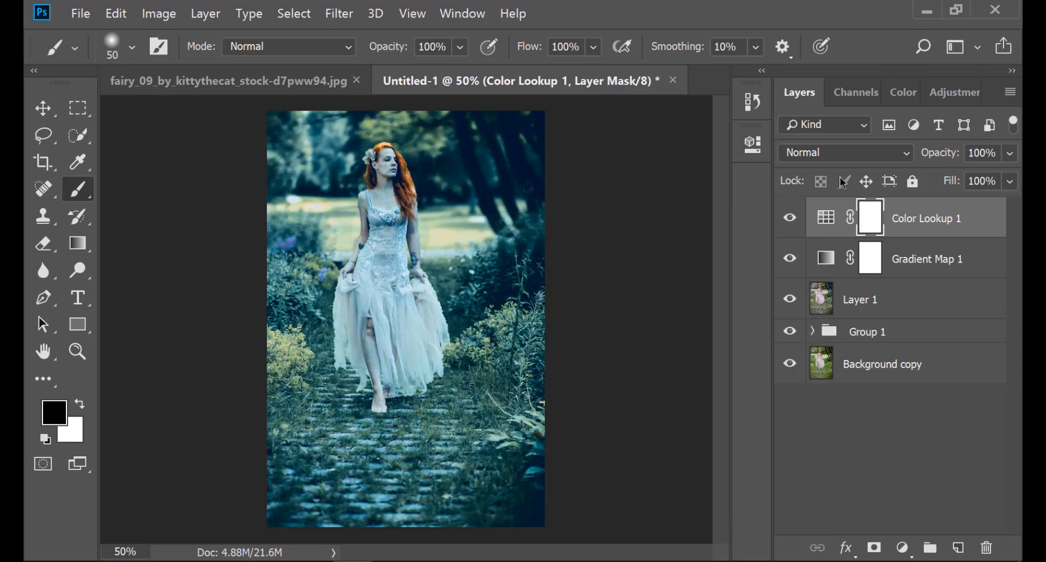
# Step: Set the Color Lookup layer's blend mode to Soft Light and its fill to 18%
pyautogui.click(868, 151)
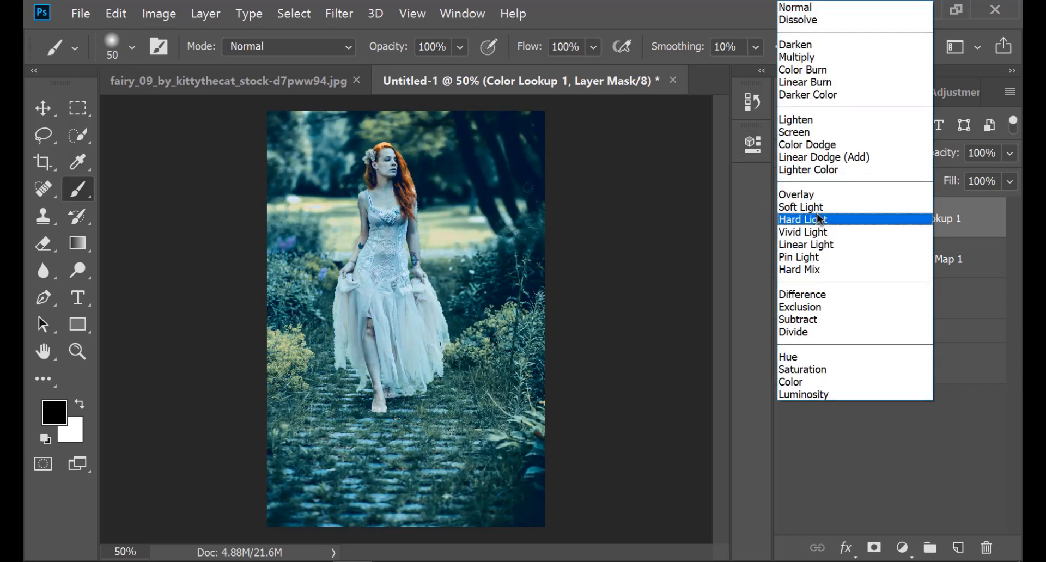
pyautogui.click(839, 214)
pyautogui.click(1010, 181)
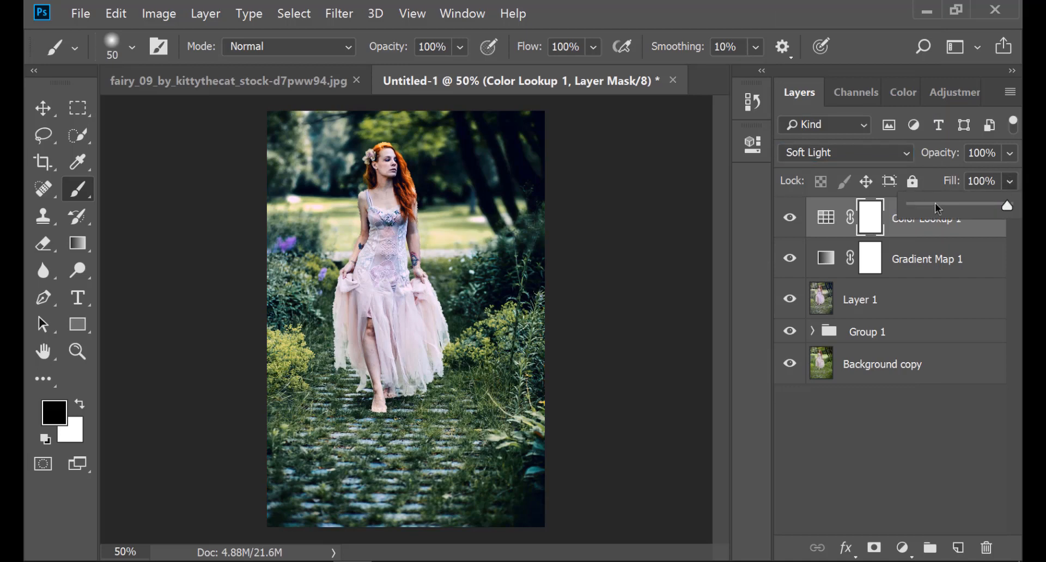
pyautogui.moveTo(934, 203); pyautogui.dragTo(929, 208)
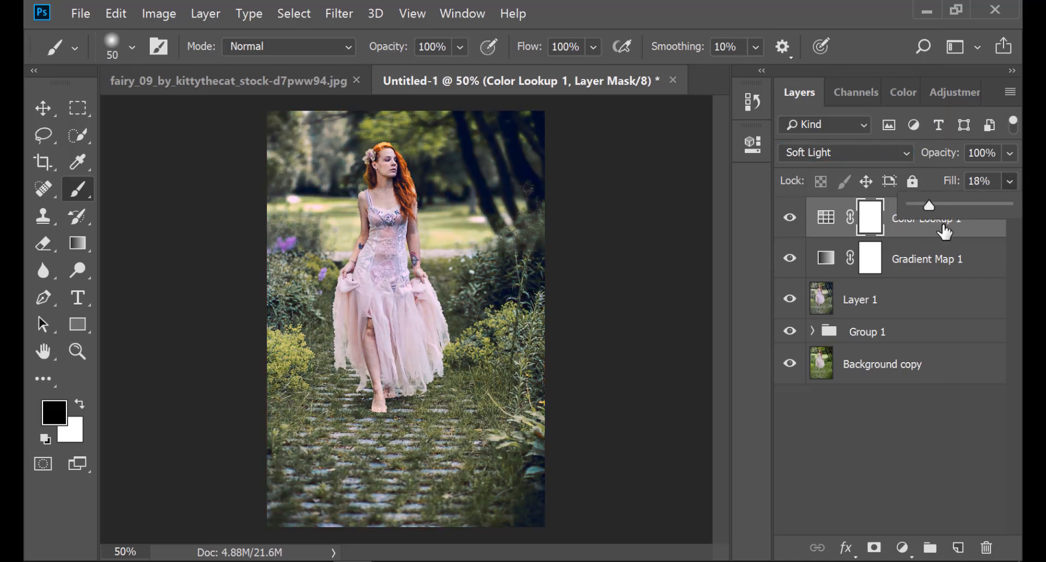
# Step: Add a Solid Color fill layer in a dark, saturated teal blue above the Color Lookup layer
pyautogui.click(903, 548)
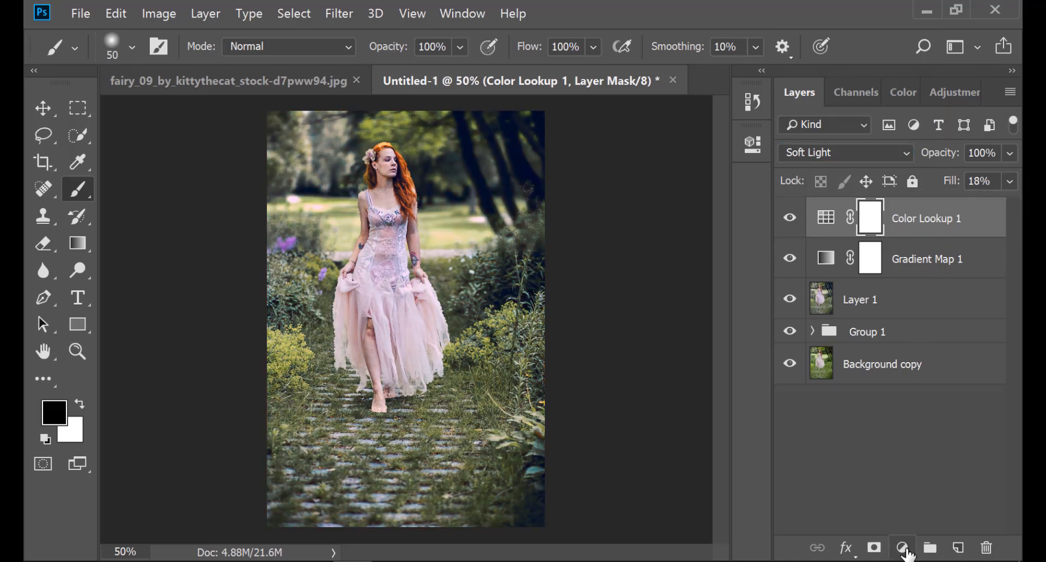
pyautogui.click(903, 548)
pyautogui.click(920, 237)
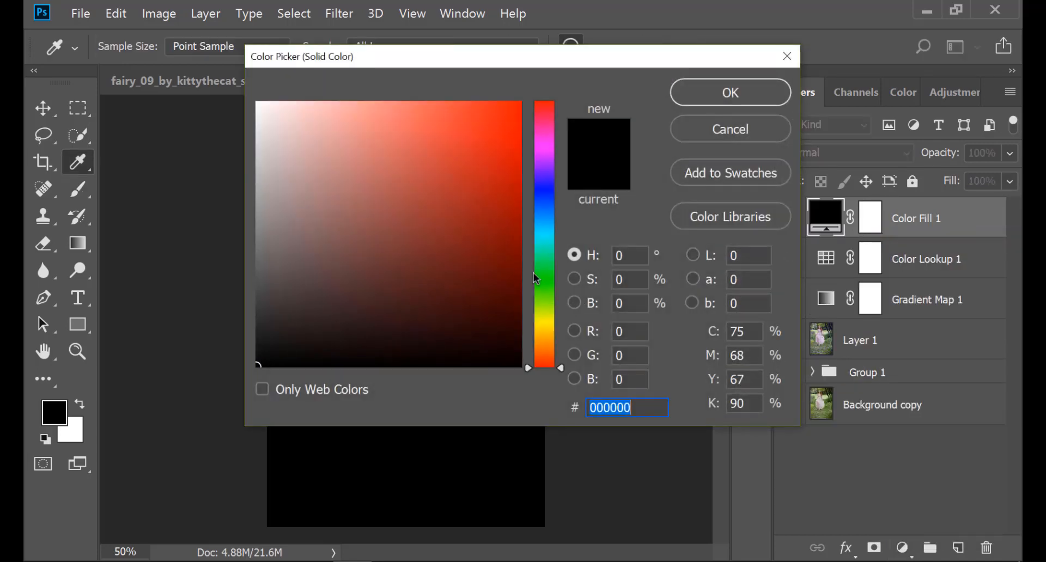
pyautogui.click(541, 220)
pyautogui.click(541, 211)
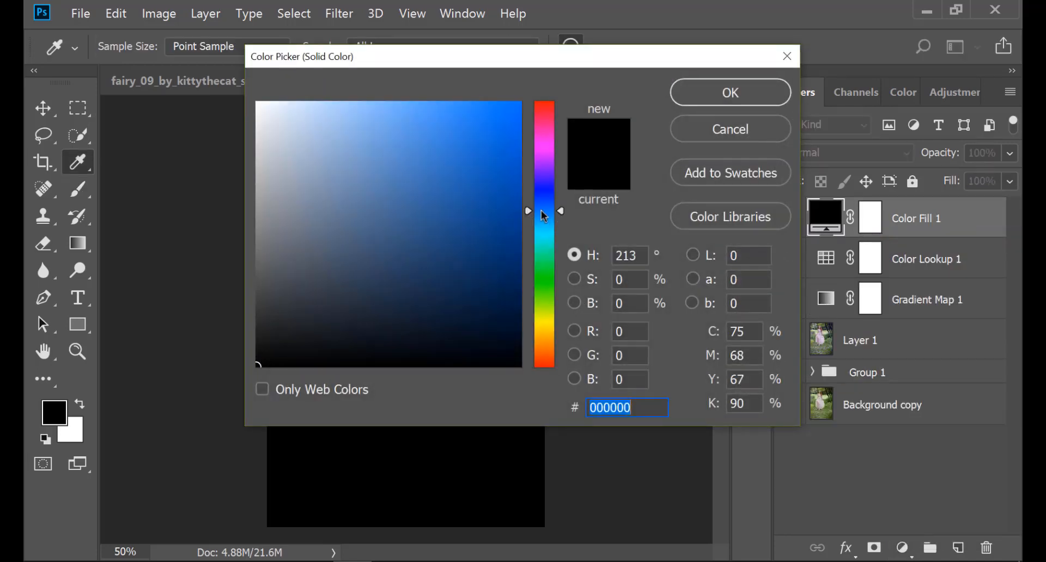
pyautogui.click(547, 233)
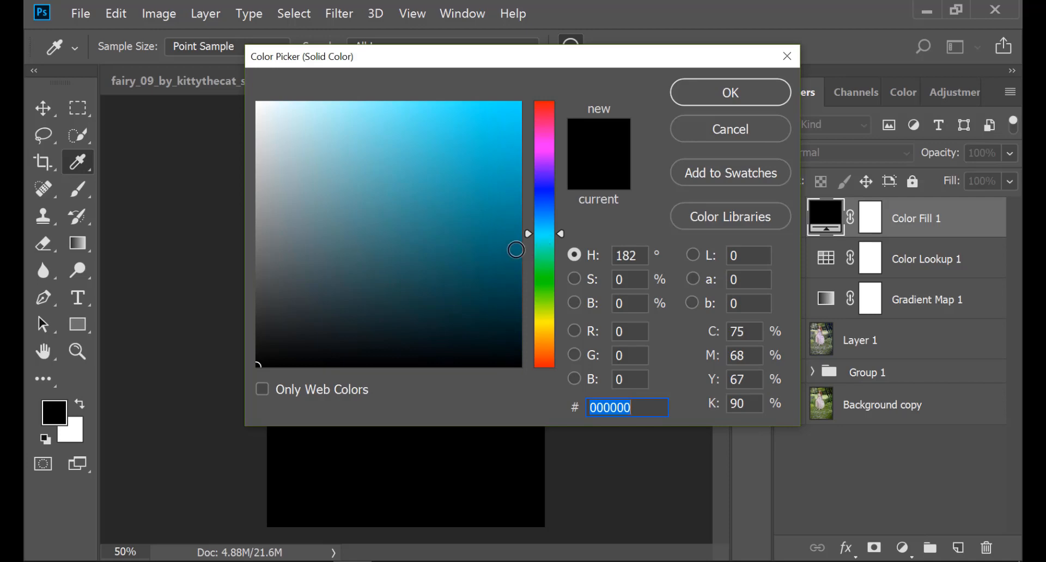
pyautogui.click(516, 250)
pyautogui.click(766, 107)
# Step: Set the teal Color Fill layer's blend mode to Exclusion and its fill to 23%
pyautogui.click(817, 154)
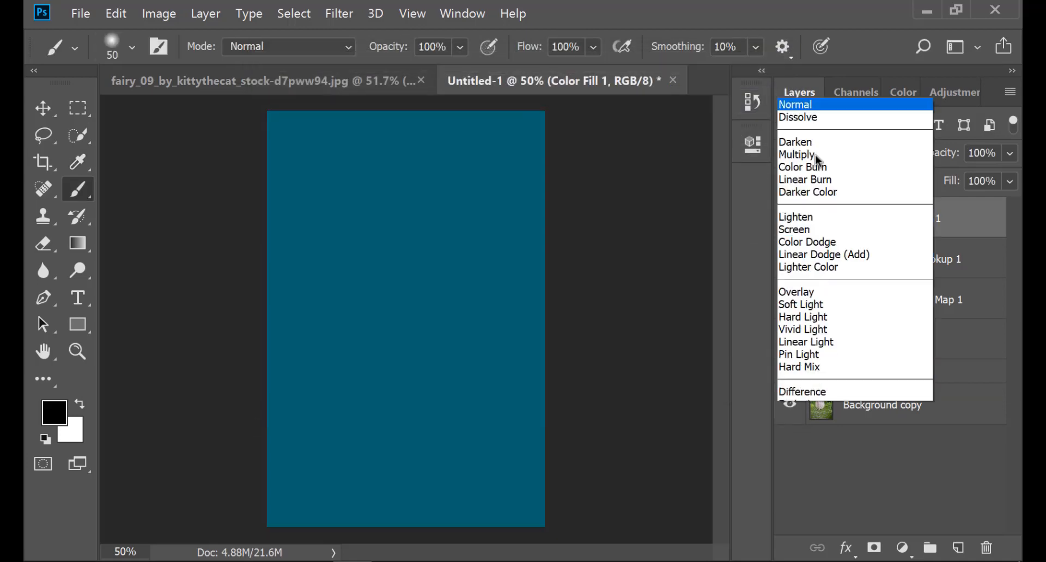
pyautogui.click(817, 306)
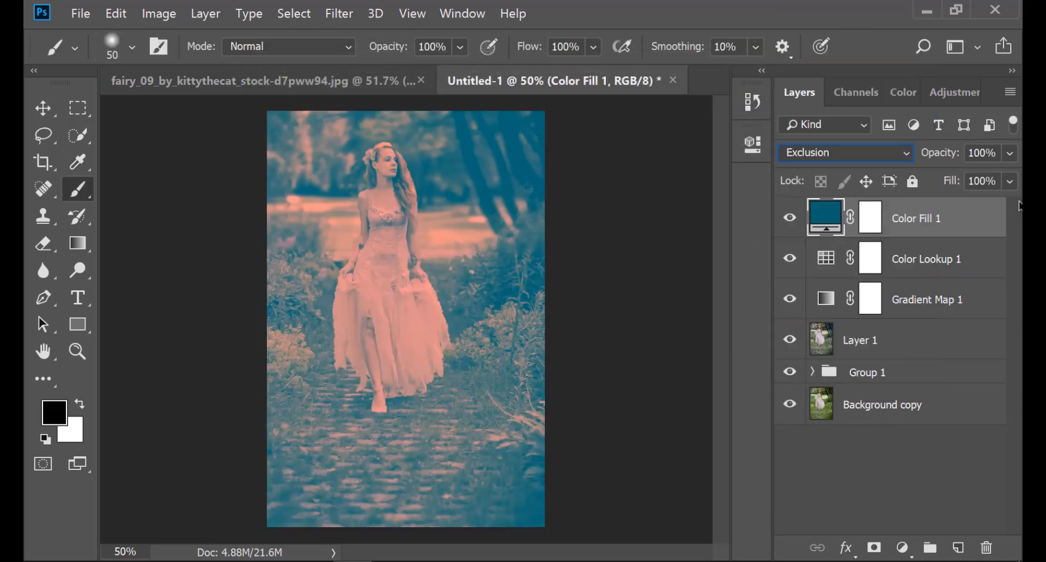
pyautogui.click(1011, 182)
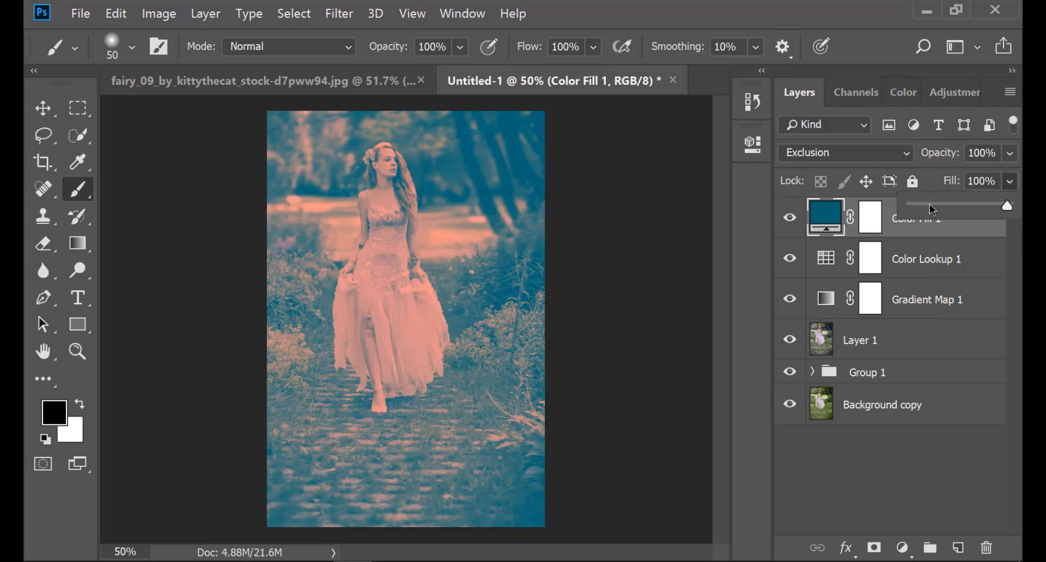
pyautogui.moveTo(933, 209)
pyautogui.mouseDown()
pyautogui.moveTo(943, 203)
pyautogui.moveTo(935, 206)
pyautogui.mouseUp()
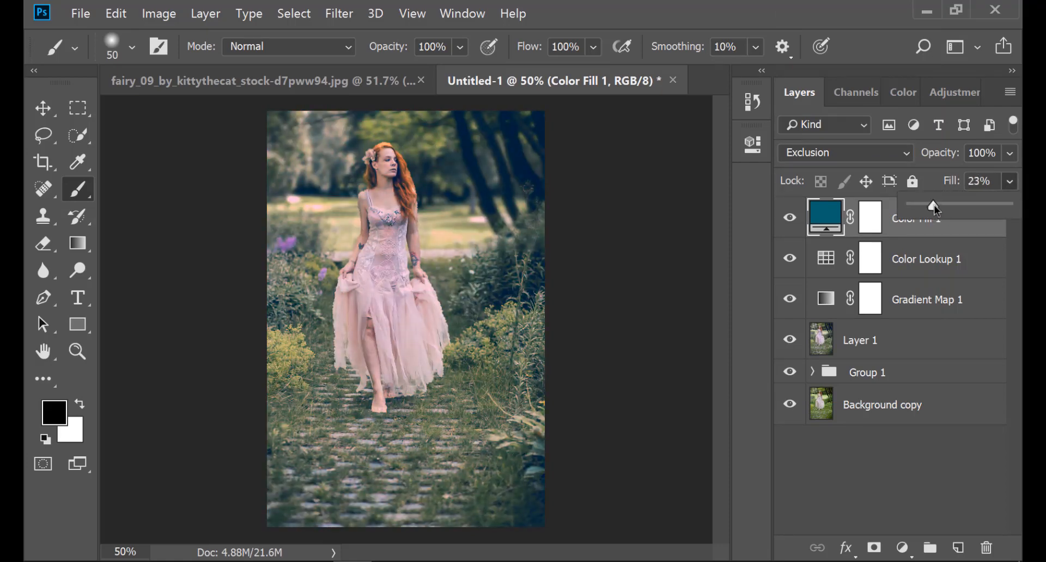
# Step: Group Layer 1 together with the Gradient Map, Color Lookup and Color Fill layers above it
pyautogui.keyDown('shift'); pyautogui.click(910, 350); pyautogui.keyUp('shift')
pyautogui.moveTo(920, 304); pyautogui.dragTo(930, 546)
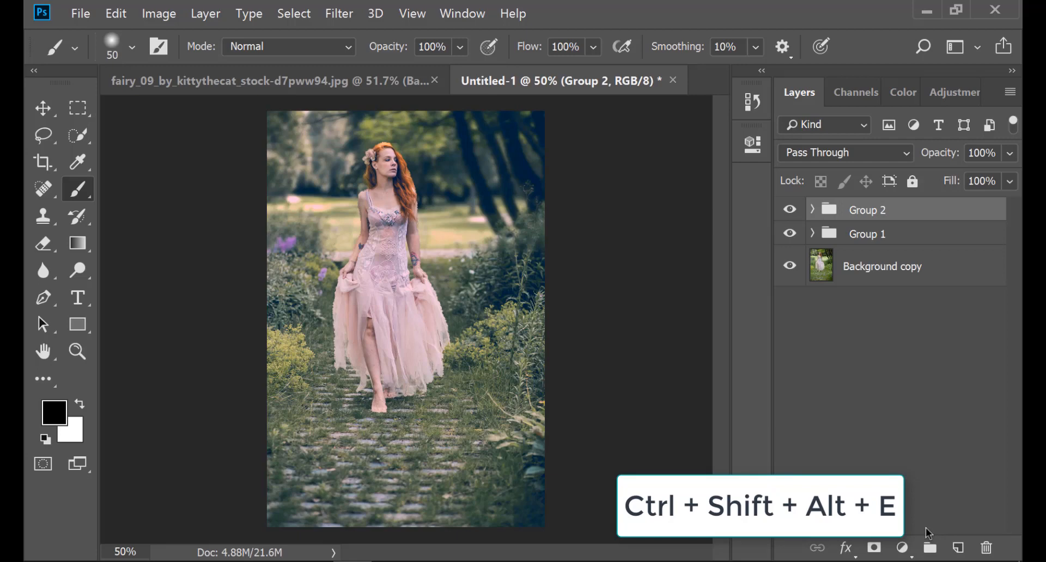
# Step: Stamp all visible layers into a new layer and add a Brightness/Contrast adjustment above it with Brightness 9 and Contrast 17
pyautogui.hotkey('ctrl', 'shift', 'alt', 'e')
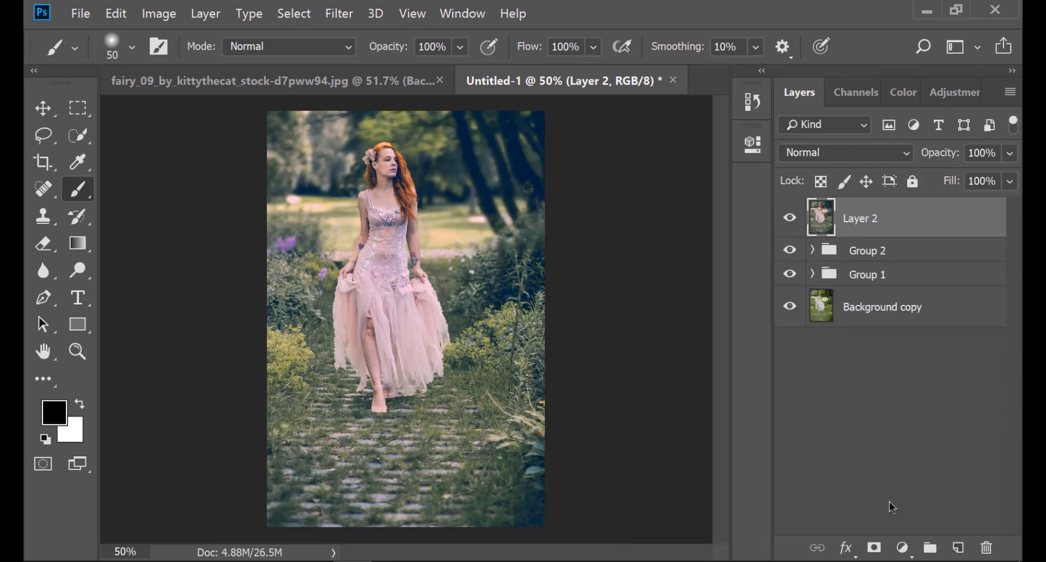
pyautogui.click(903, 547)
pyautogui.click(934, 283)
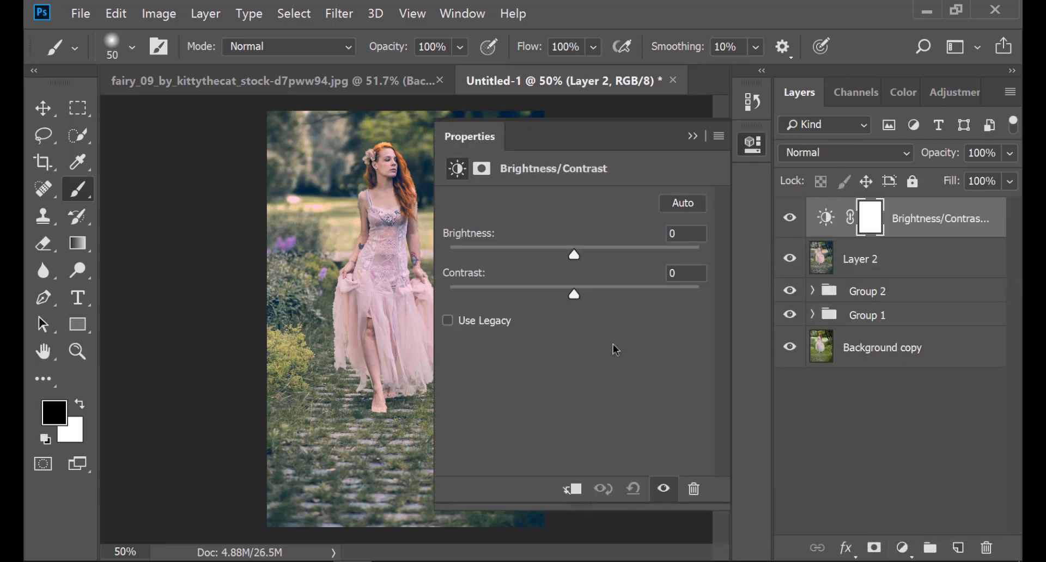
pyautogui.moveTo(571, 292); pyautogui.dragTo(596, 293)
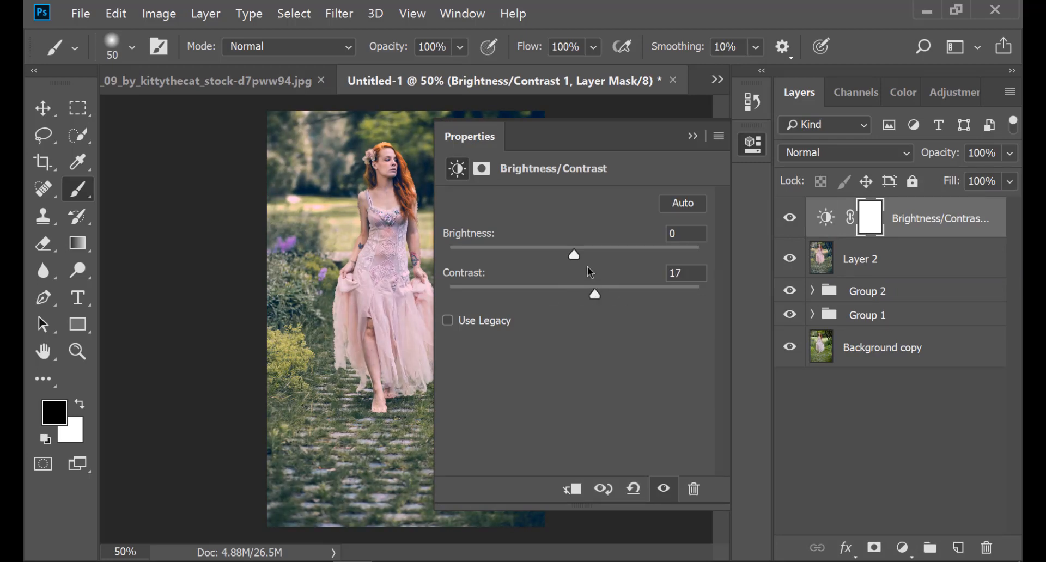
pyautogui.click(576, 254)
pyautogui.moveTo(575, 253); pyautogui.dragTo(582, 253)
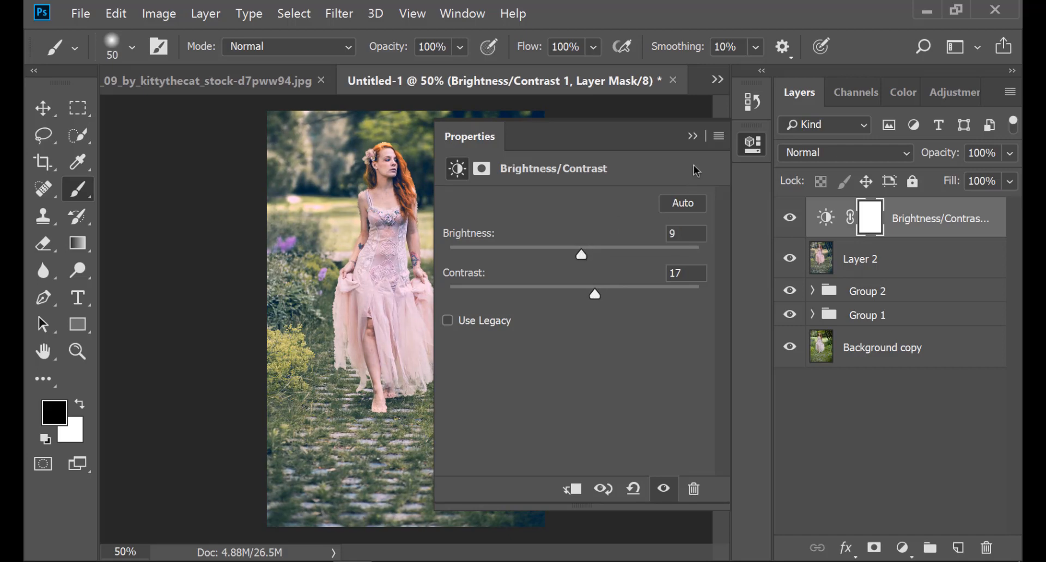
pyautogui.click(693, 137)
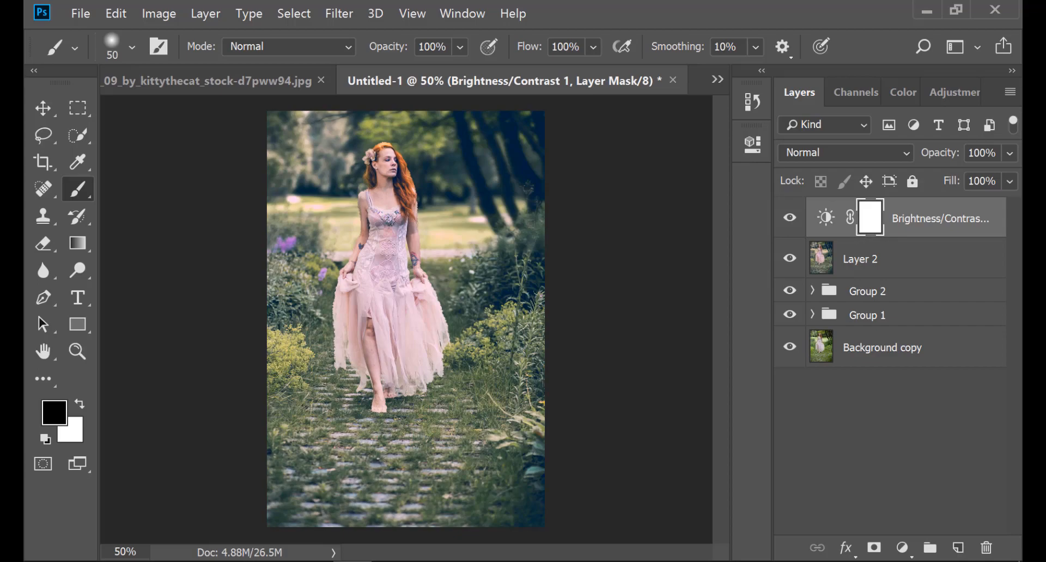
# Step: Place high_quality_lens_flares_in_png_05_by_genivaldosouza-d9ztl6e.png from New folder (2) into the photo, centred near its upper-left corner at about 134, 126 px
pyautogui.click(234, 552)
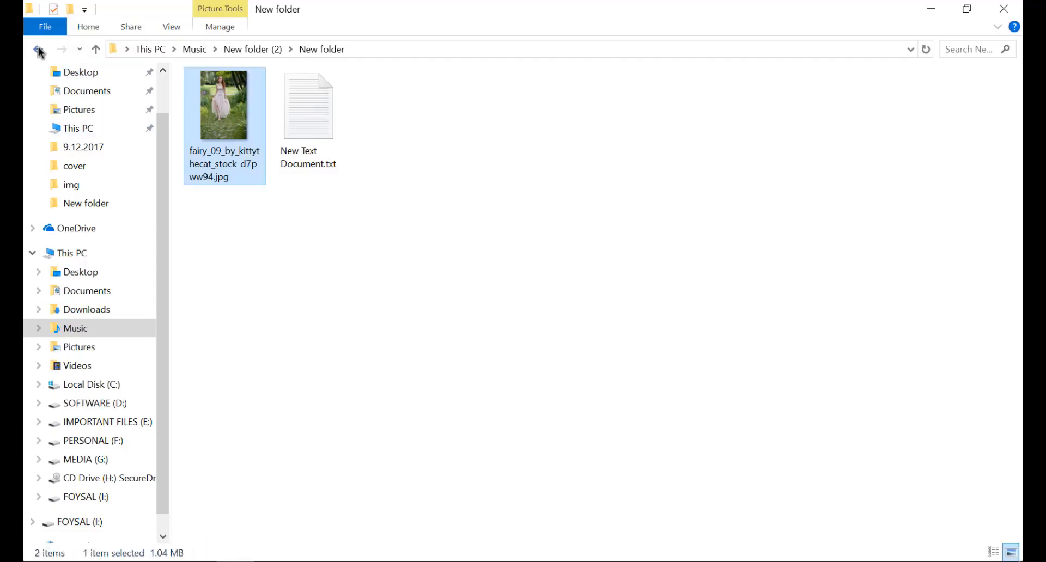
pyautogui.click(38, 50)
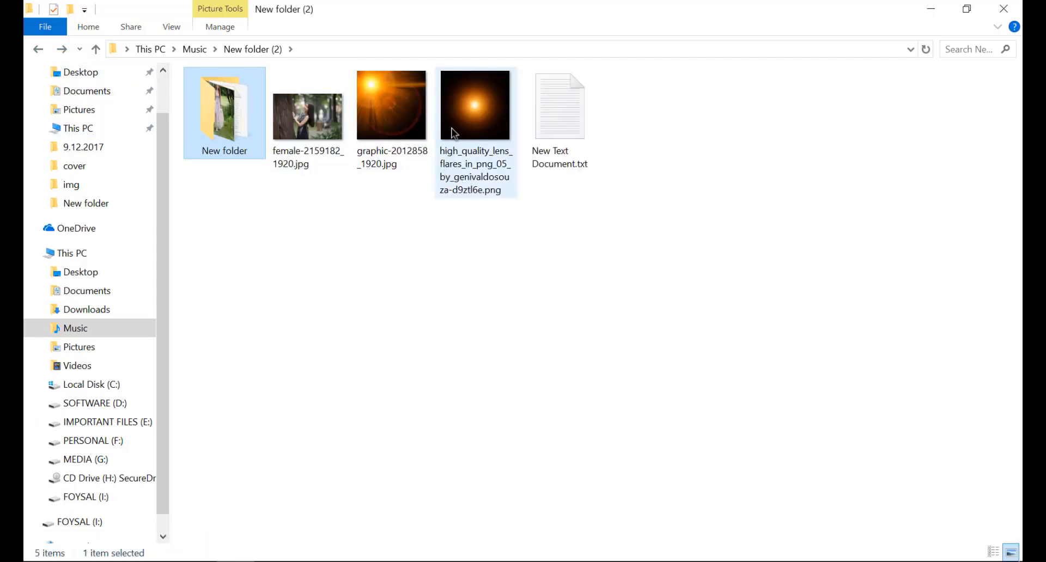
pyautogui.moveTo(454, 133); pyautogui.dragTo(506, 410)
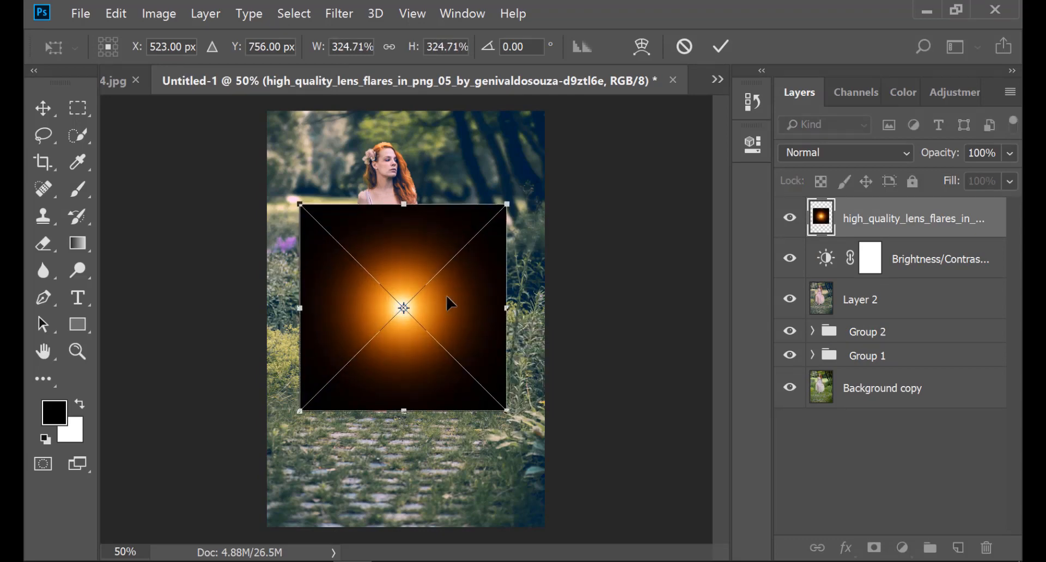
pyautogui.moveTo(450, 303); pyautogui.dragTo(349, 109)
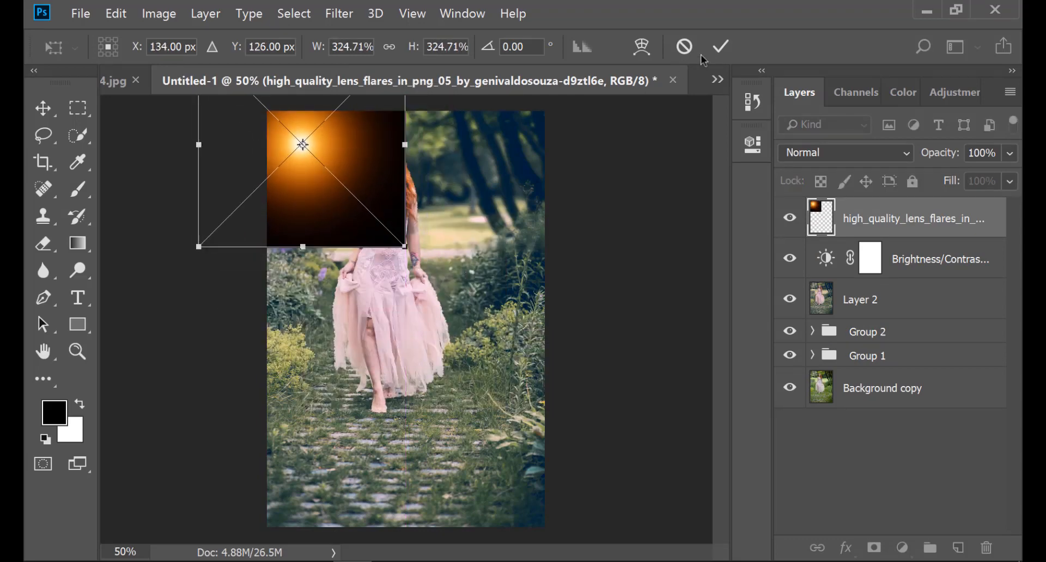
pyautogui.press('Return')
# Step: Set the lens flare layer's blend mode to Screen and shift the flare closer to the photo's upper-left corner
pyautogui.click(837, 152)
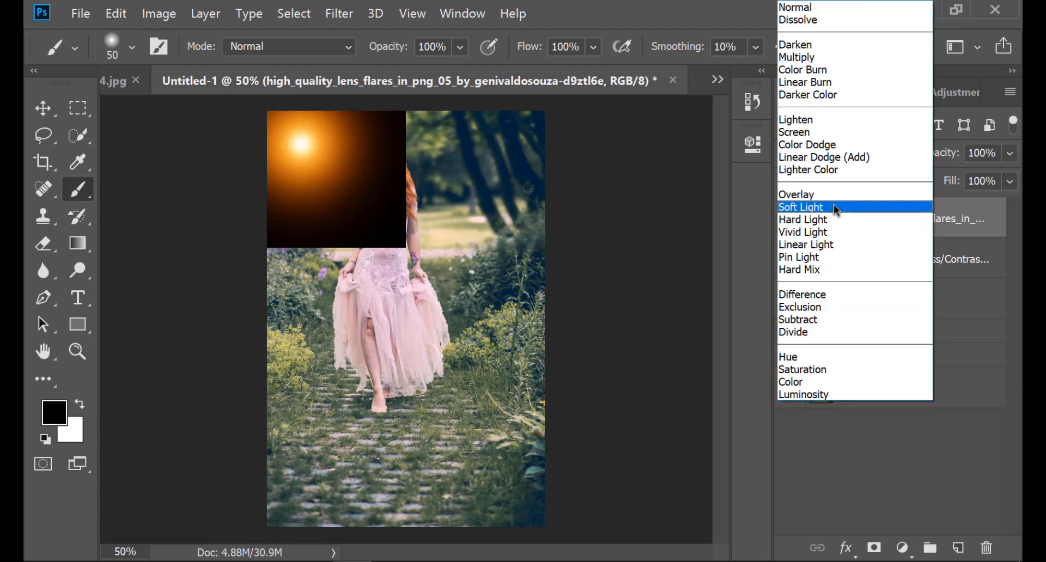
pyautogui.click(793, 133)
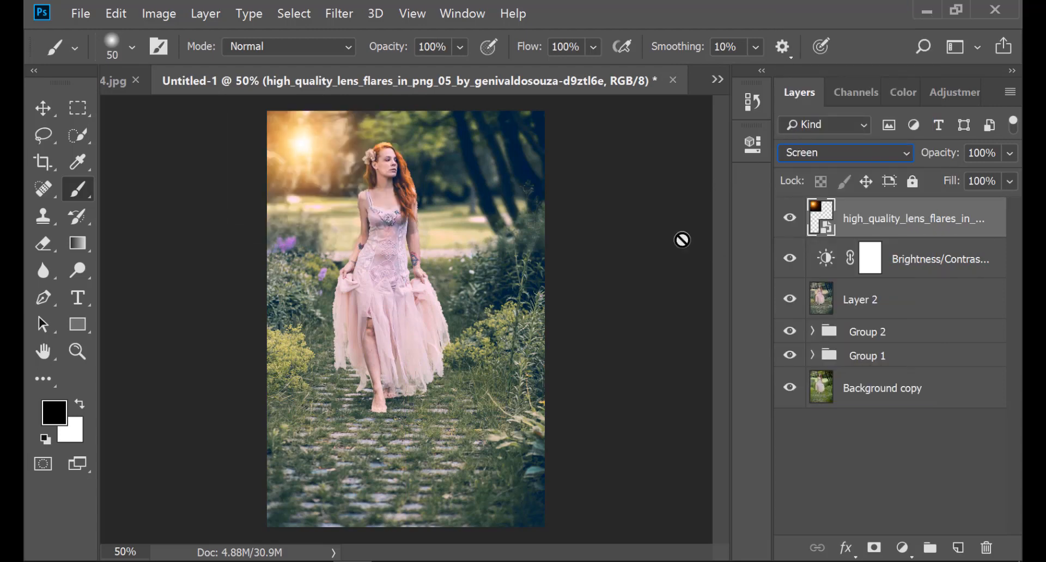
pyautogui.click(48, 114)
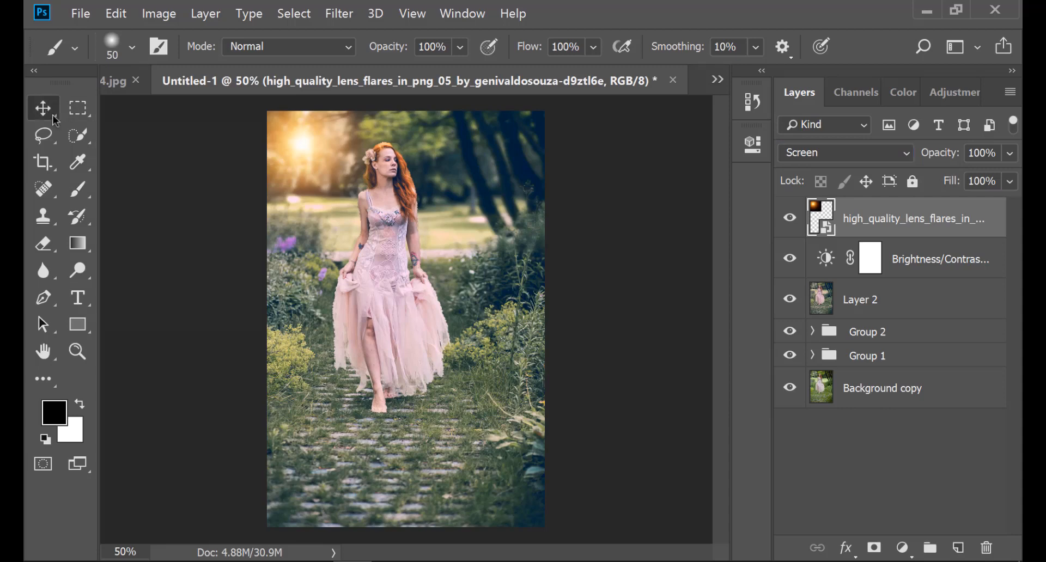
pyautogui.moveTo(314, 146); pyautogui.dragTo(295, 129)
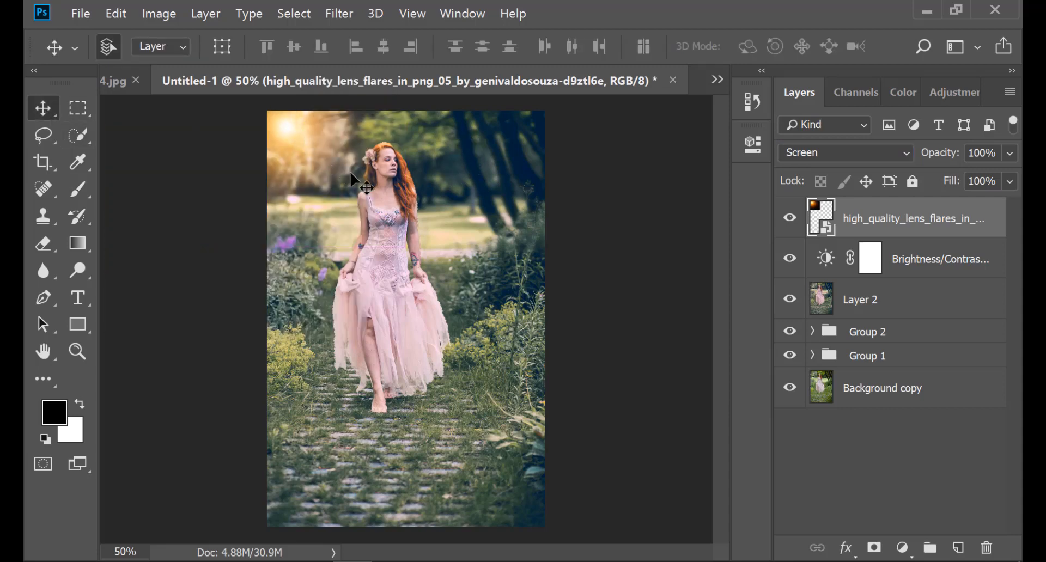
pyautogui.rightClick(319, 143)
pyautogui.press('Escape')
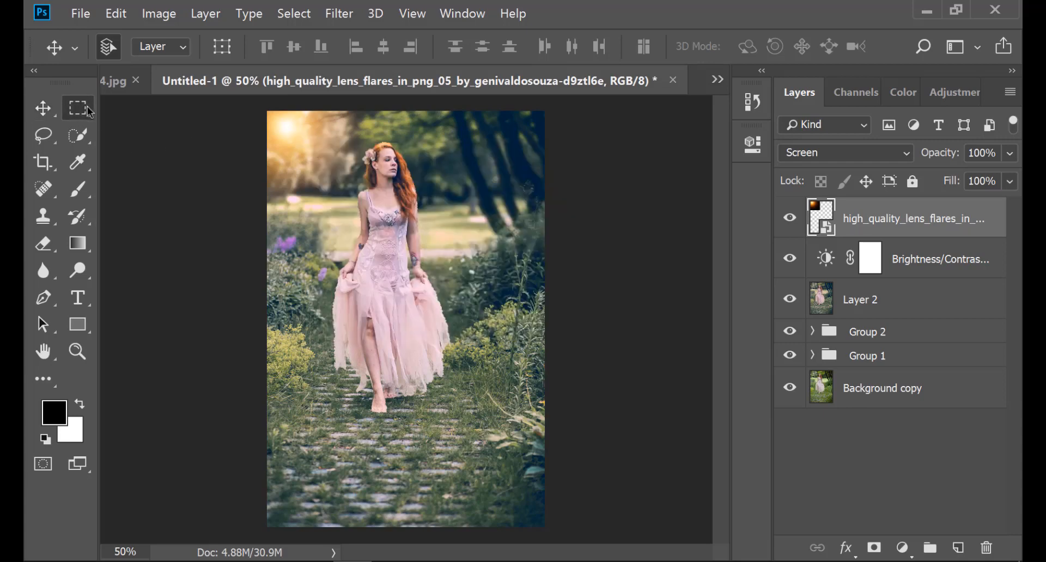
# Step: Enlarge the lens flare proportionally with Free Transform to about 1155% so its glow spreads over most of the photo
pyautogui.click(87, 106)
pyautogui.rightClick(289, 146)
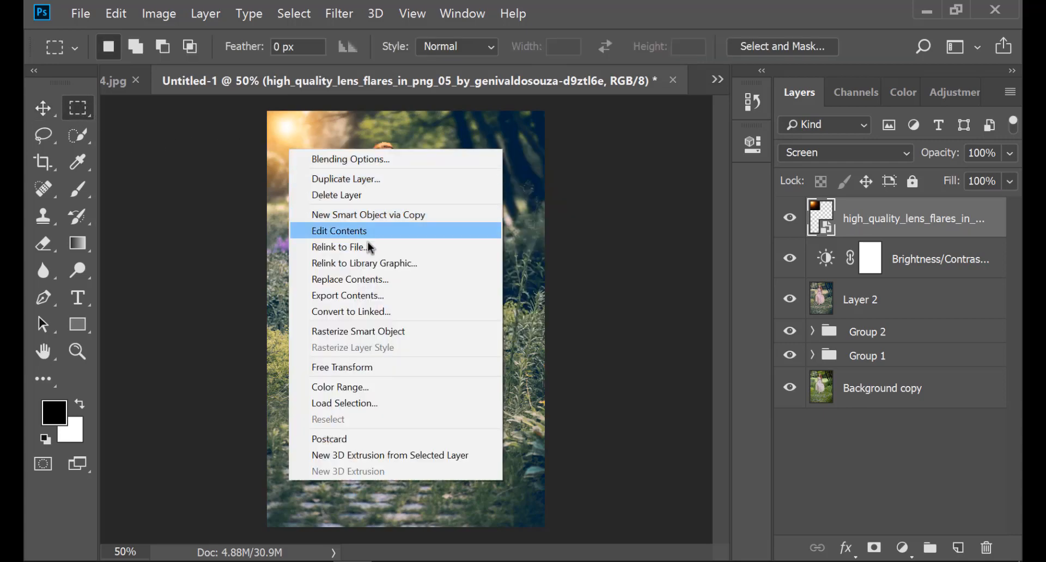
pyautogui.click(391, 370)
pyautogui.moveTo(394, 235); pyautogui.dragTo(714, 438)
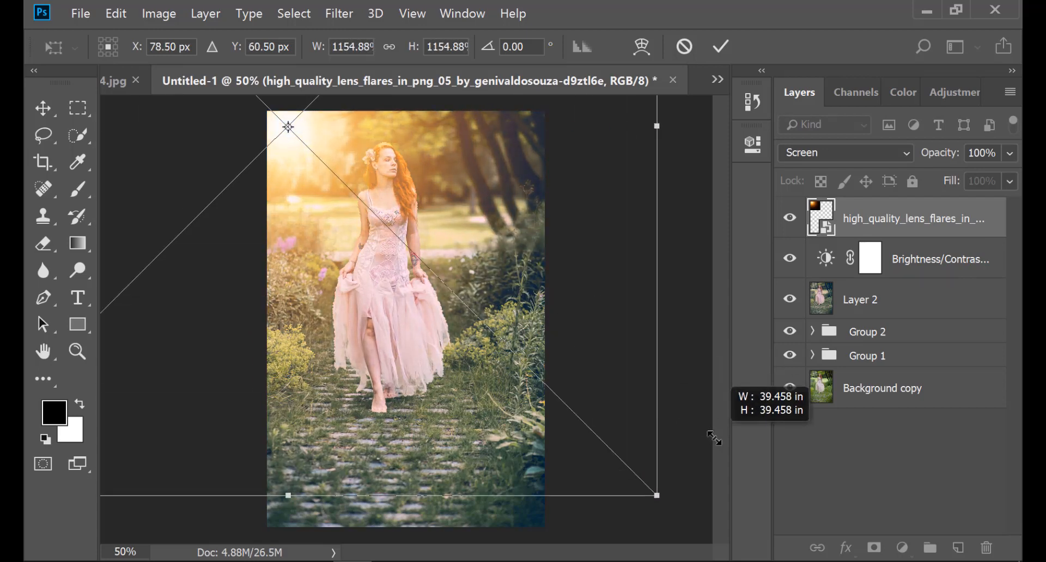
pyautogui.click(720, 47)
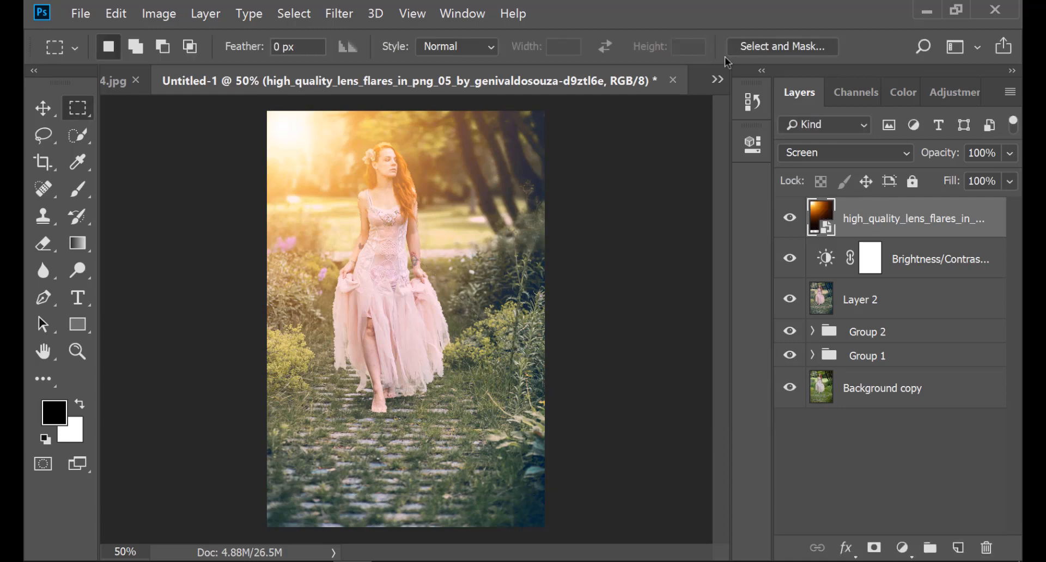
# Step: Set the lens flare layer's fill to 60%
pyautogui.click(1011, 185)
pyautogui.moveTo(976, 204); pyautogui.dragTo(955, 208)
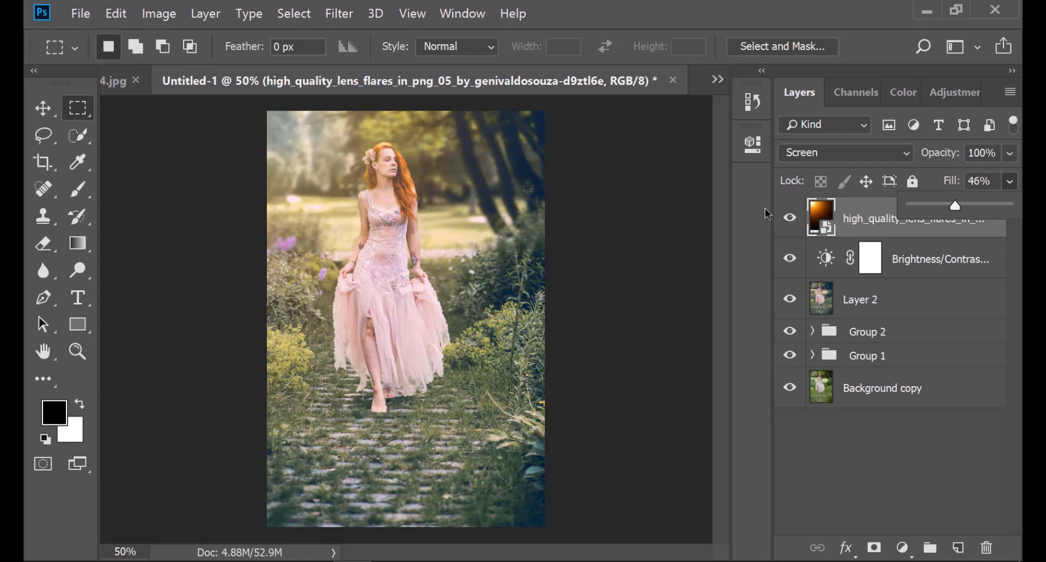
pyautogui.press('v')
pyautogui.moveTo(294, 164)
pyautogui.mouseDown()
pyautogui.moveTo(322, 175)
pyautogui.moveTo(292, 161)
pyautogui.mouseUp()
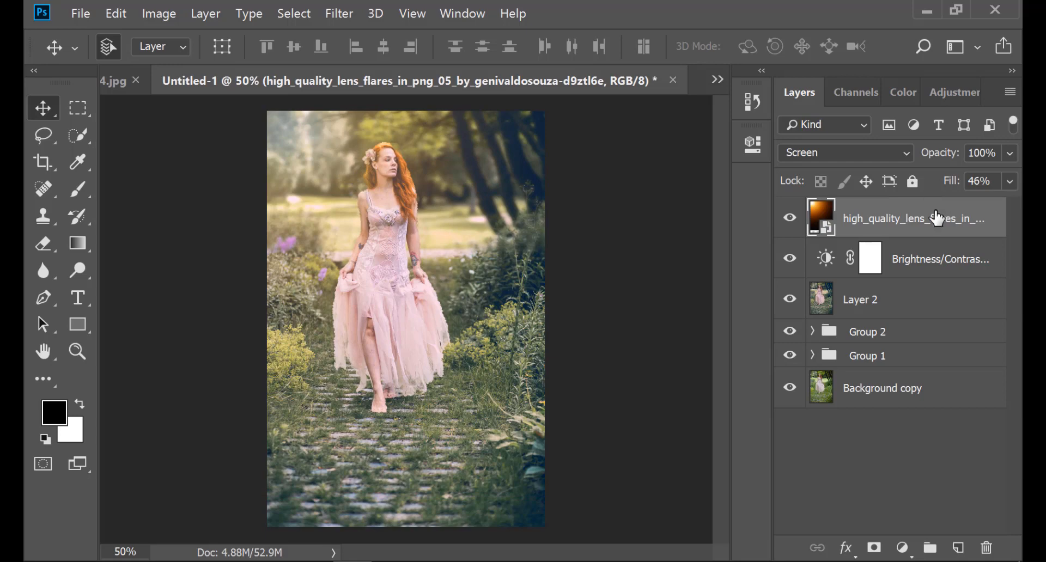
pyautogui.press('m')
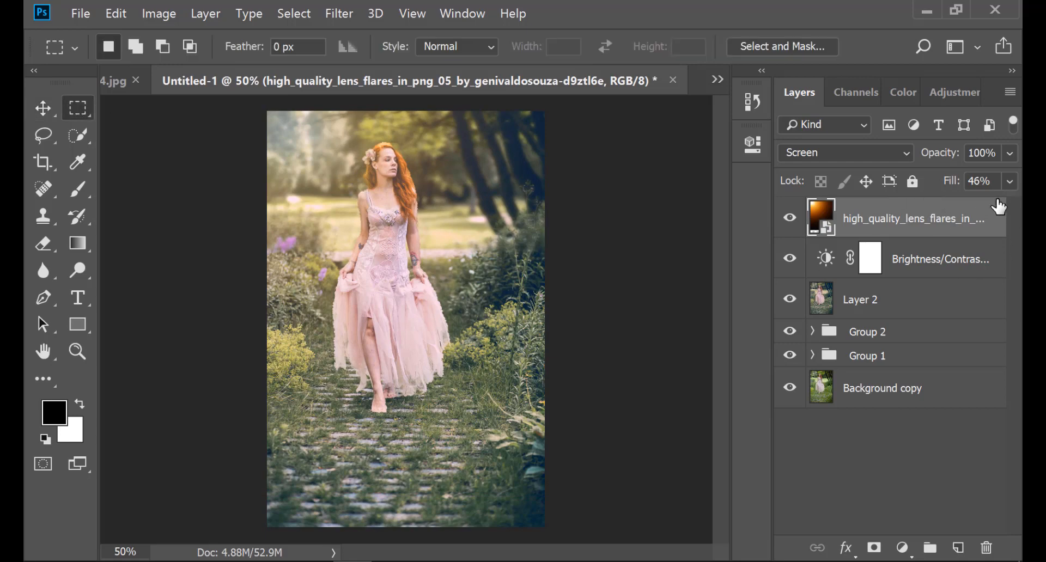
pyautogui.click(1010, 181)
pyautogui.click(968, 204)
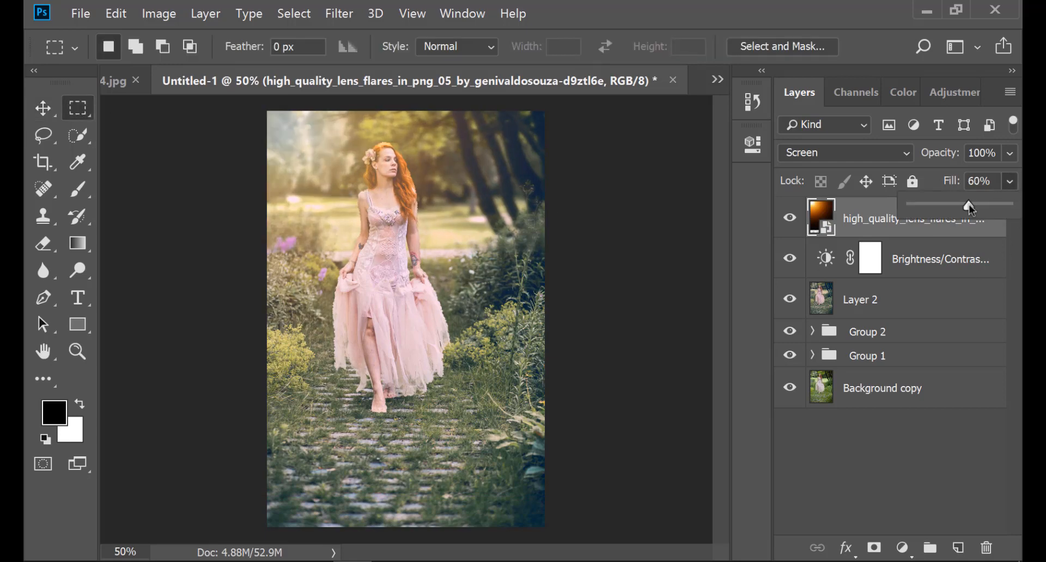
# Step: Add a new layer and paint one soft white dot beside the woman's head with a 175 px brush
pyautogui.click(959, 547)
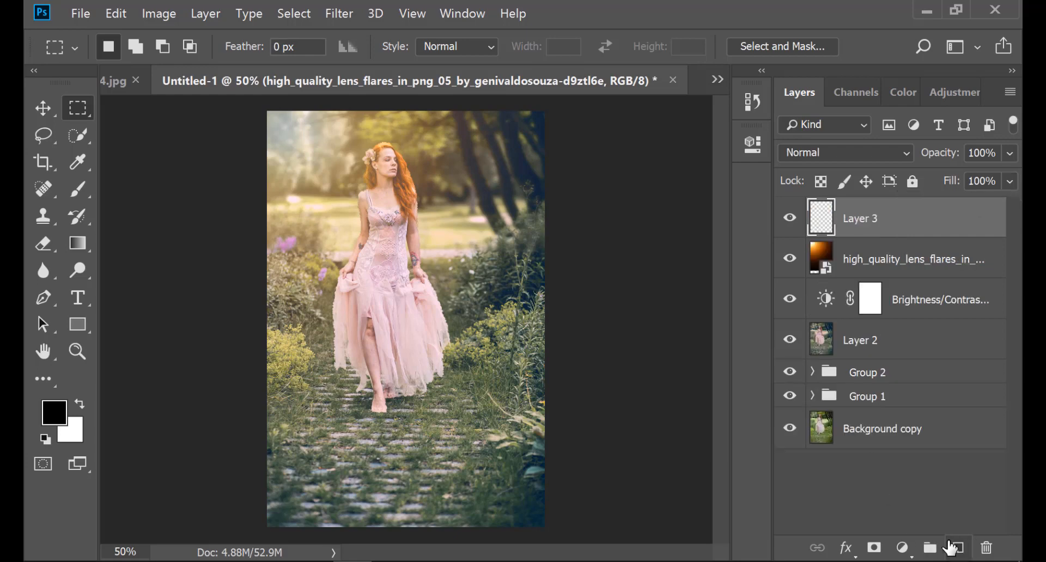
pyautogui.click(81, 405)
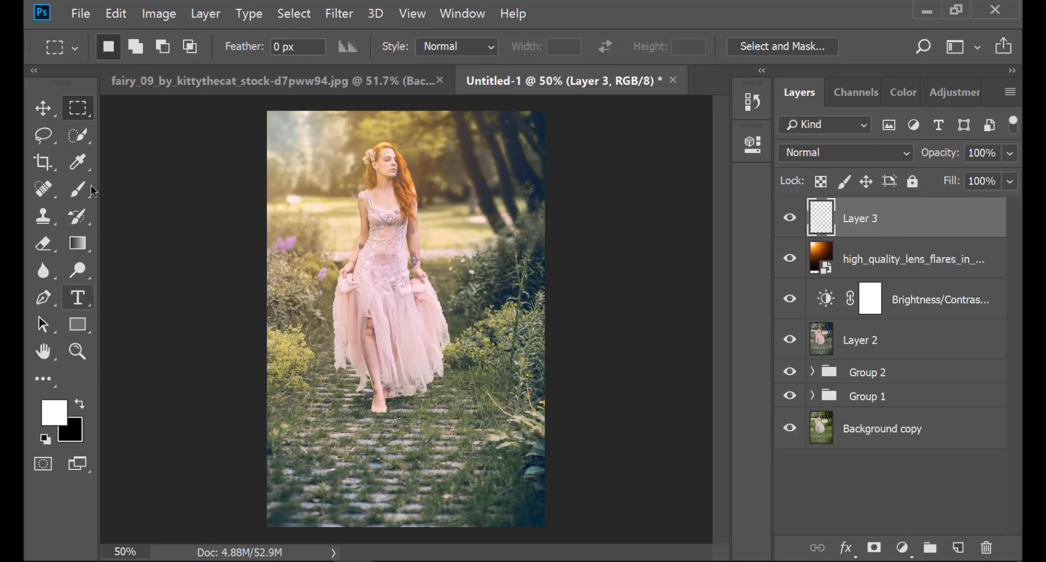
pyautogui.click(81, 155)
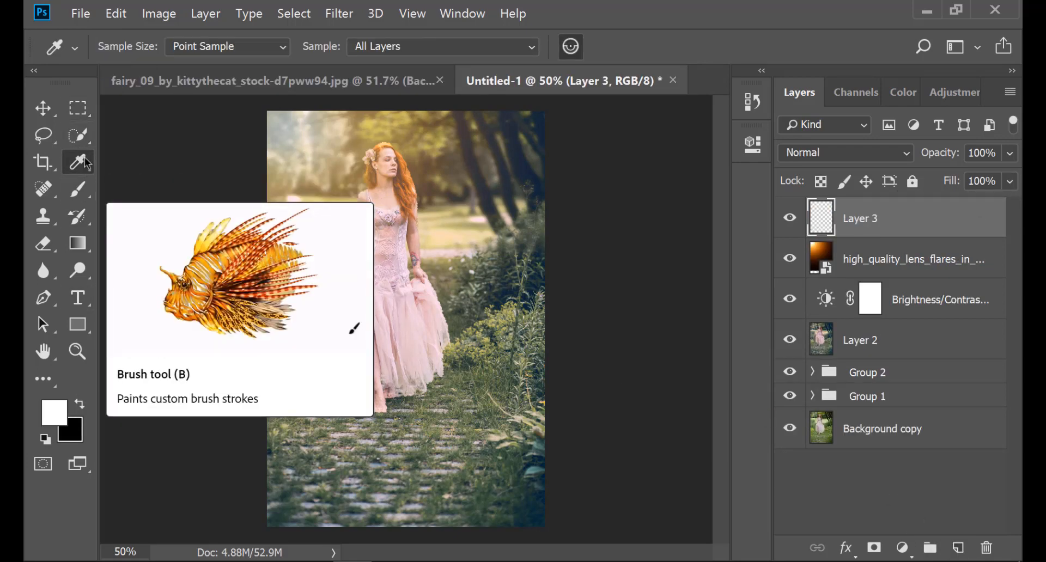
pyautogui.click(79, 190)
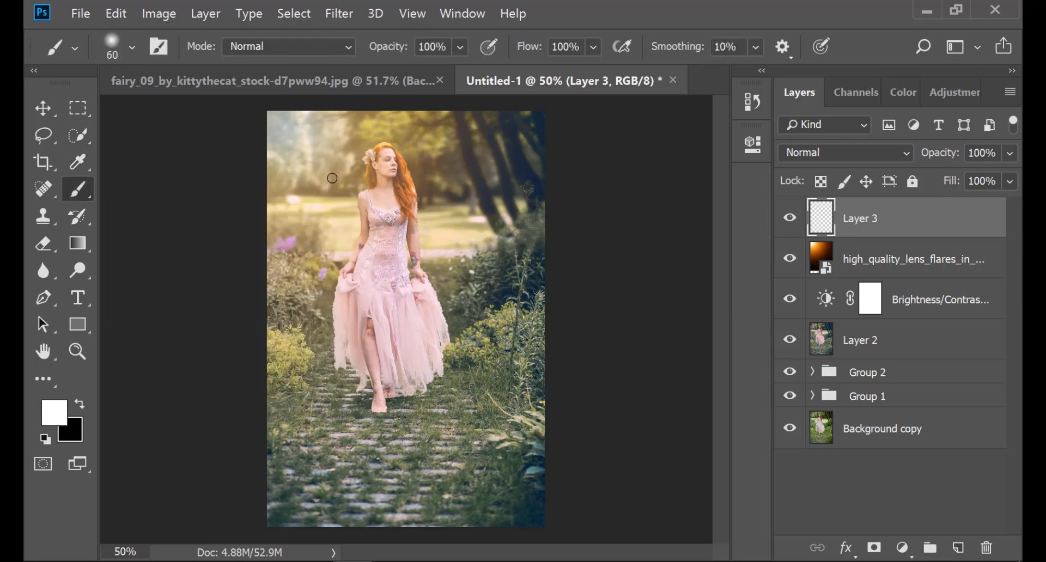
pyautogui.press(']')
pyautogui.press(']')
pyautogui.press(']')
pyautogui.press(']')
pyautogui.click(324, 176)
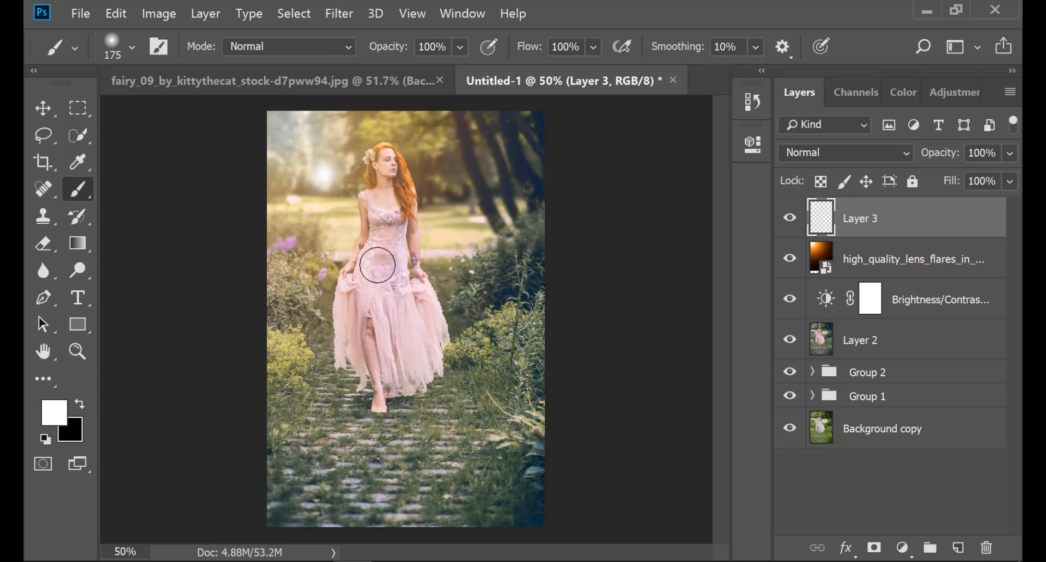
# Step: Move the white dot to the photo's upper-left corner and scale it up into a large soft glow
pyautogui.hotkey('ctrl', 't')
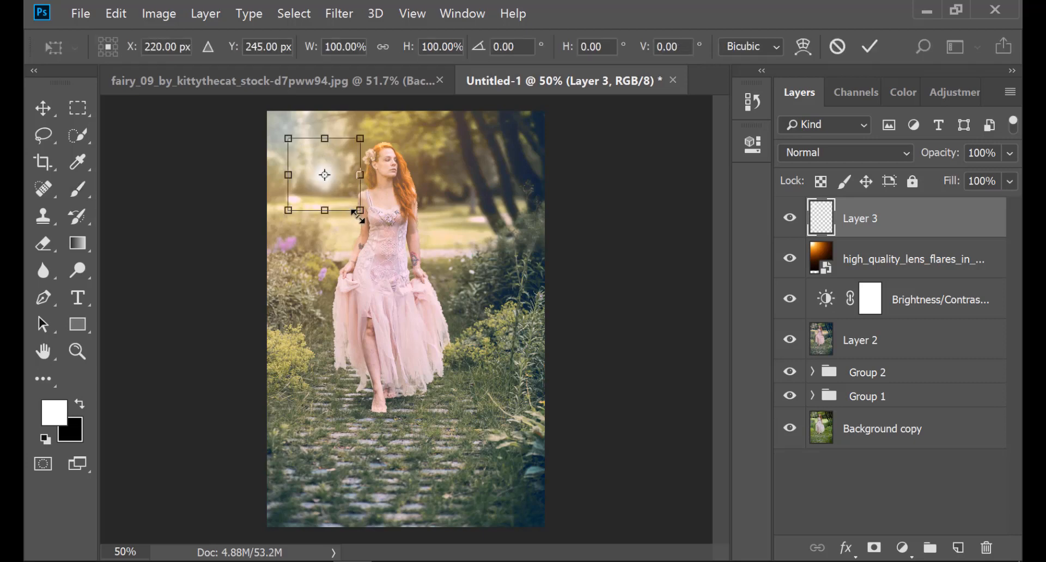
pyautogui.moveTo(359, 212); pyautogui.dragTo(314, 158)
pyautogui.moveTo(419, 259); pyautogui.dragTo(514, 348)
pyautogui.click(869, 46)
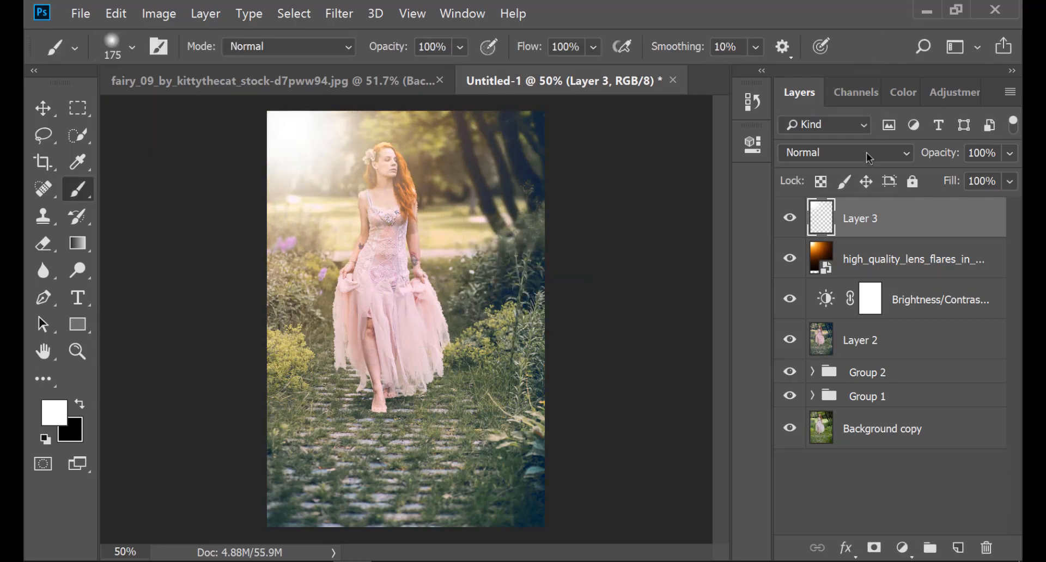
# Step: Set Layer 3's blend mode to Screen and its fill to 42%
pyautogui.click(866, 152)
pyautogui.click(809, 133)
pyautogui.click(1011, 184)
pyautogui.moveTo(966, 203); pyautogui.dragTo(954, 205)
# Step: Set the lens flare layer's fill to 67% and shift the flare slightly up and to the left
pyautogui.click(914, 255)
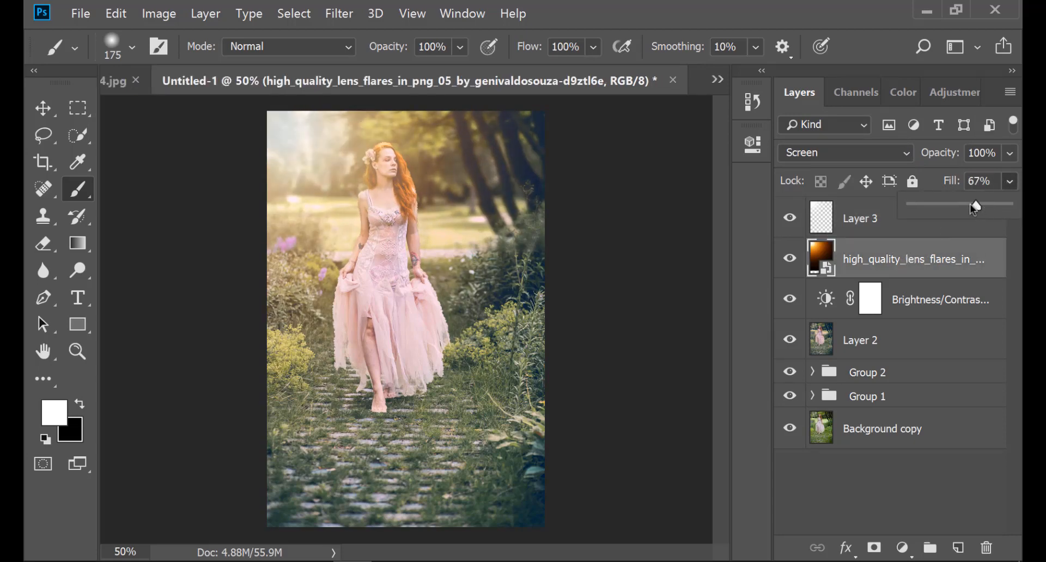
pyautogui.click(43, 109)
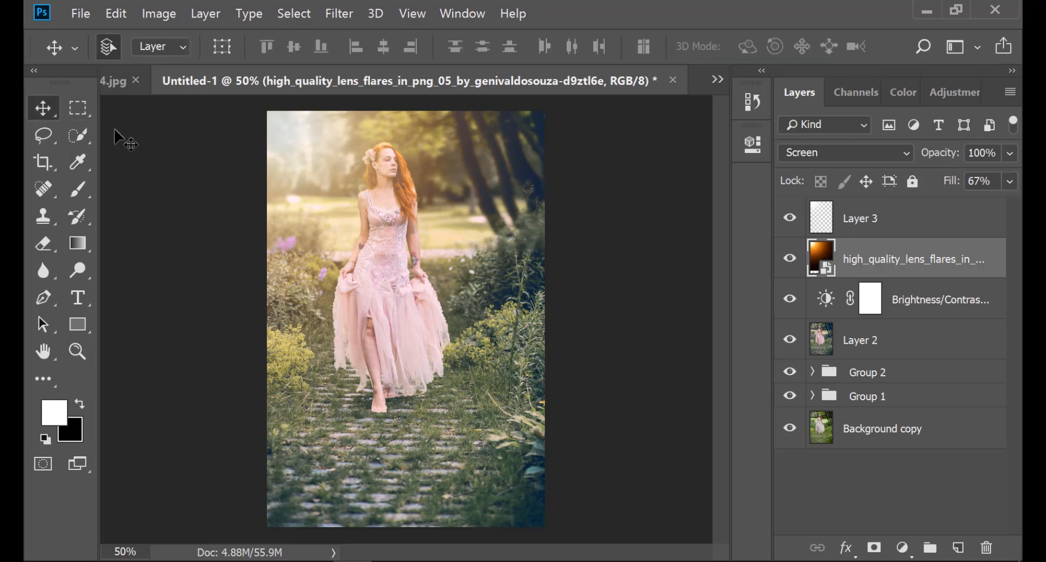
pyautogui.moveTo(341, 205)
pyautogui.mouseDown()
pyautogui.moveTo(312, 179)
pyautogui.moveTo(342, 192)
pyautogui.moveTo(332, 188)
pyautogui.mouseUp()
pyautogui.click(778, 261)
pyautogui.click(883, 267)
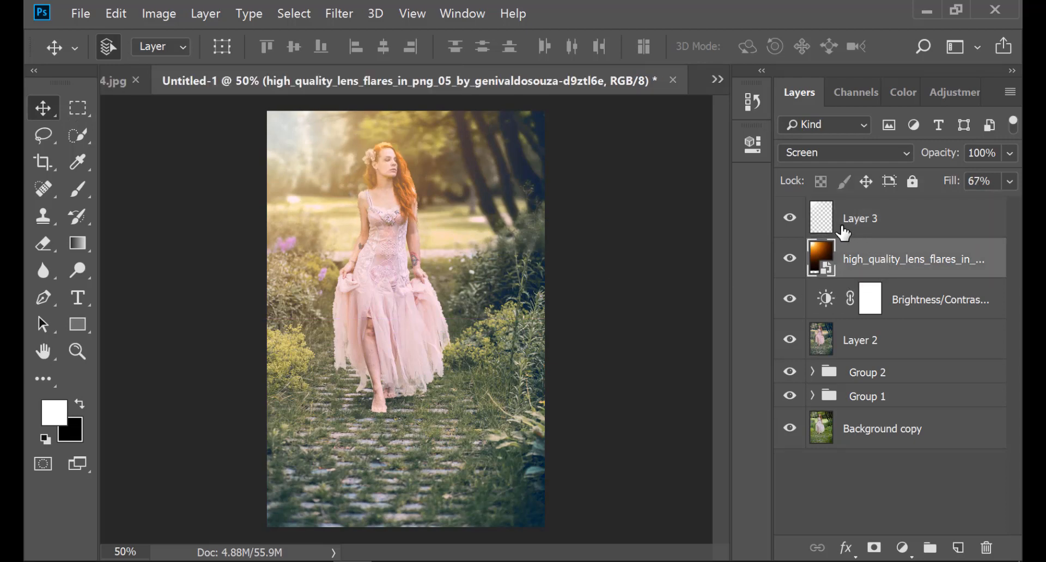
# Step: Select Layer 3 together with the lens flare layer and reposition both glows around the photo's upper-left corner
pyautogui.keyDown('shift'); pyautogui.click(866, 229); pyautogui.keyUp('shift')
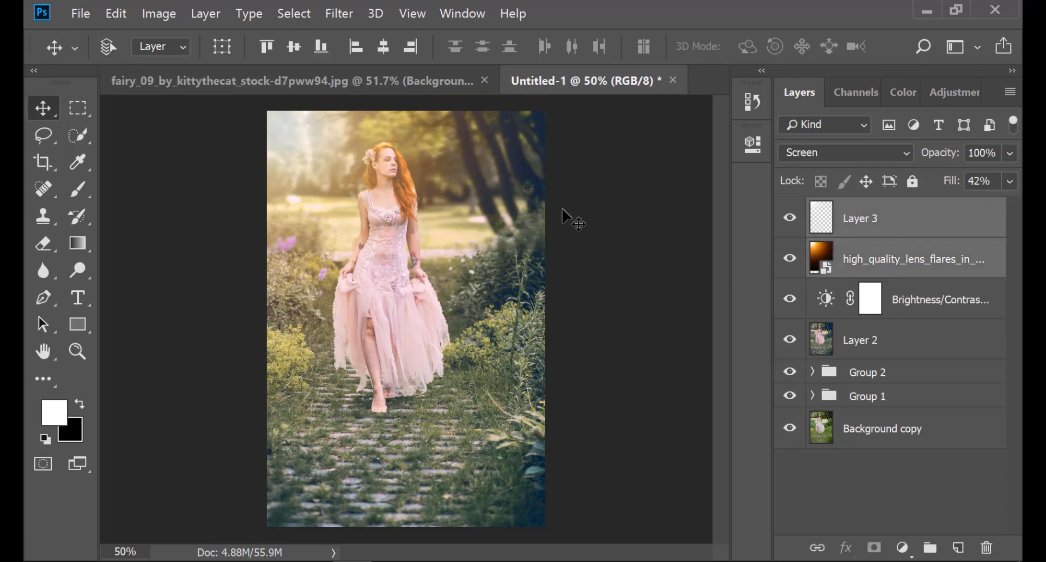
pyautogui.moveTo(329, 193); pyautogui.dragTo(304, 172)
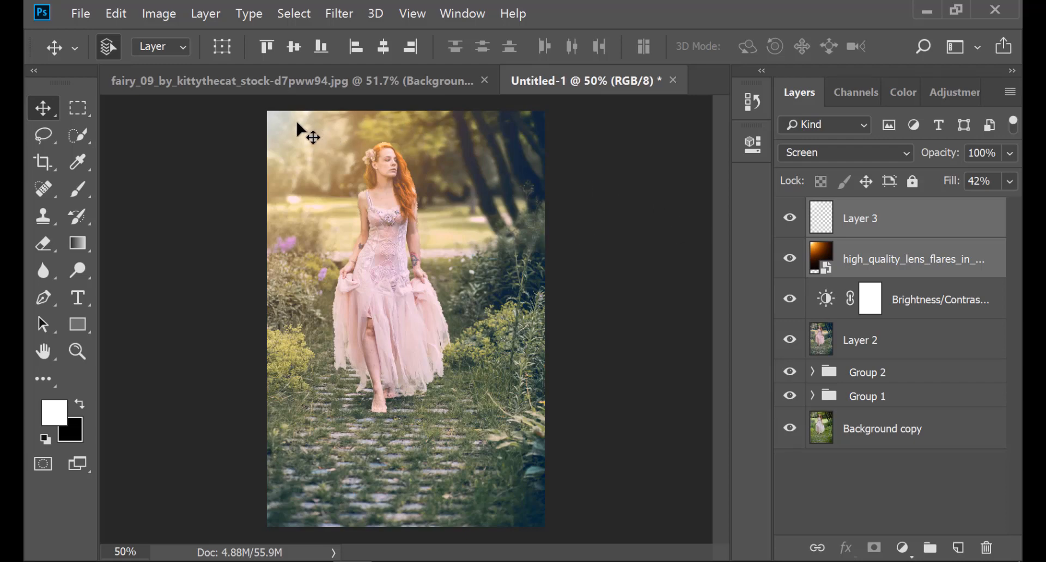
pyautogui.moveTo(303, 132); pyautogui.dragTo(316, 137)
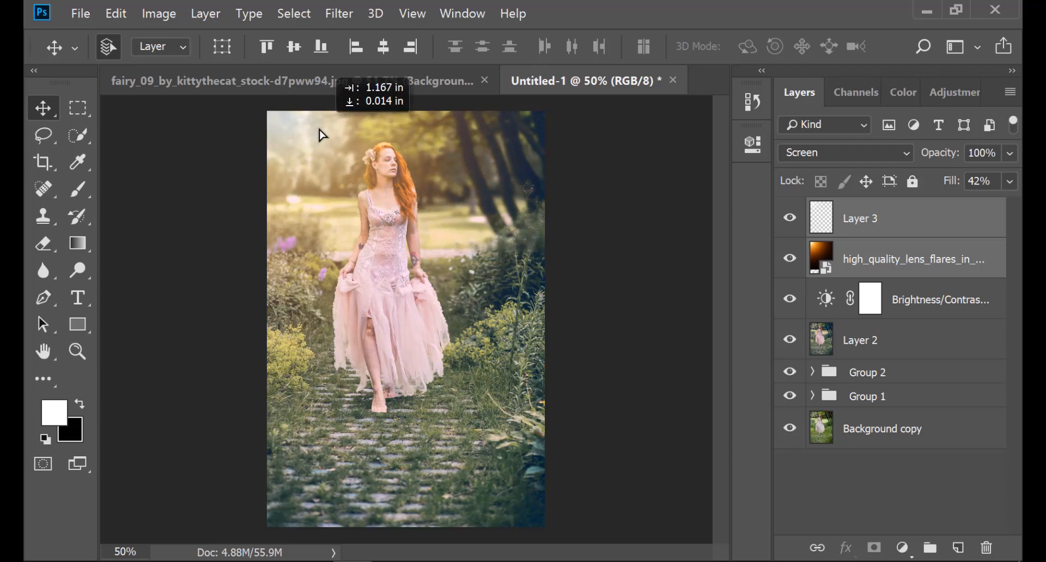
pyautogui.moveTo(322, 135)
pyautogui.mouseDown()
pyautogui.moveTo(289, 114)
pyautogui.moveTo(307, 123)
pyautogui.mouseUp()
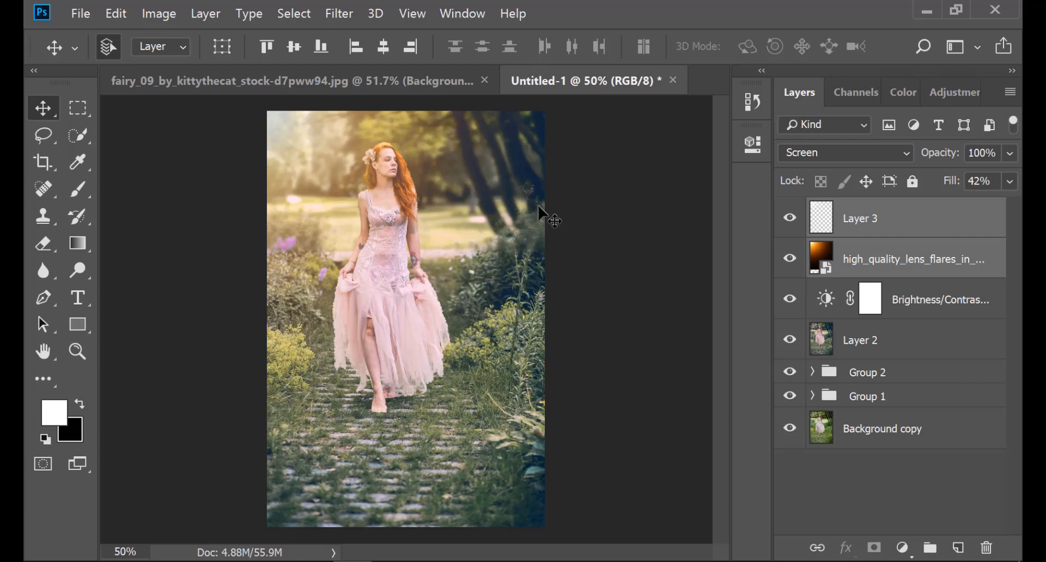
# Step: Group the layers from Layer 3 down to Layer 2 and stamp all visible layers into a new merged layer on top
pyautogui.keyDown('shift'); pyautogui.click(896, 340); pyautogui.keyUp('shift')
pyautogui.moveTo(897, 307); pyautogui.dragTo(934, 543)
pyautogui.hotkey('ctrl', 'shift', 'alt', 'e')
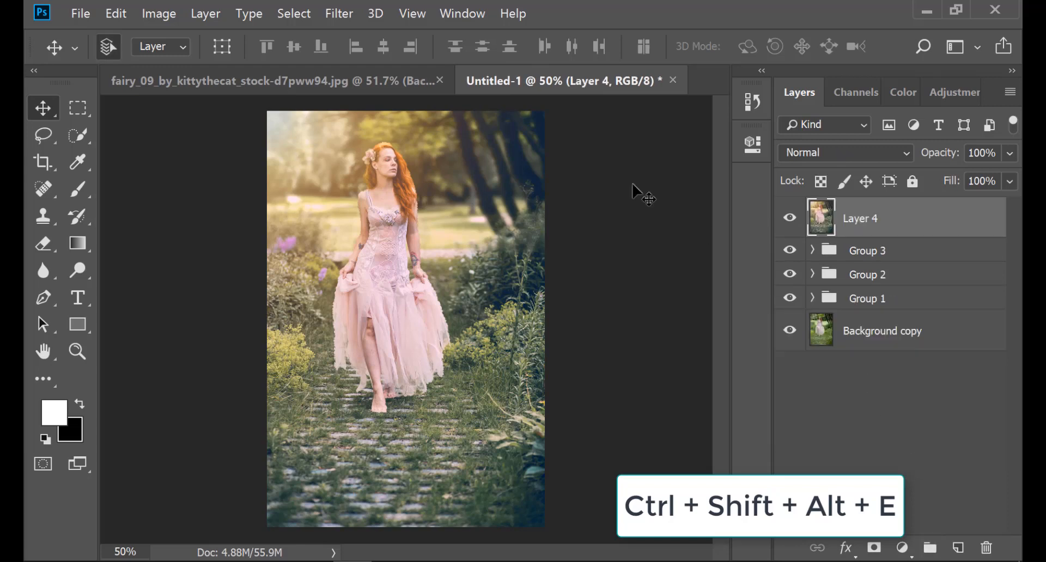
# Step: Open the merged layer in the Camera Raw Filter and set the HSL luminance of Yellows to -13
pyautogui.click(339, 14)
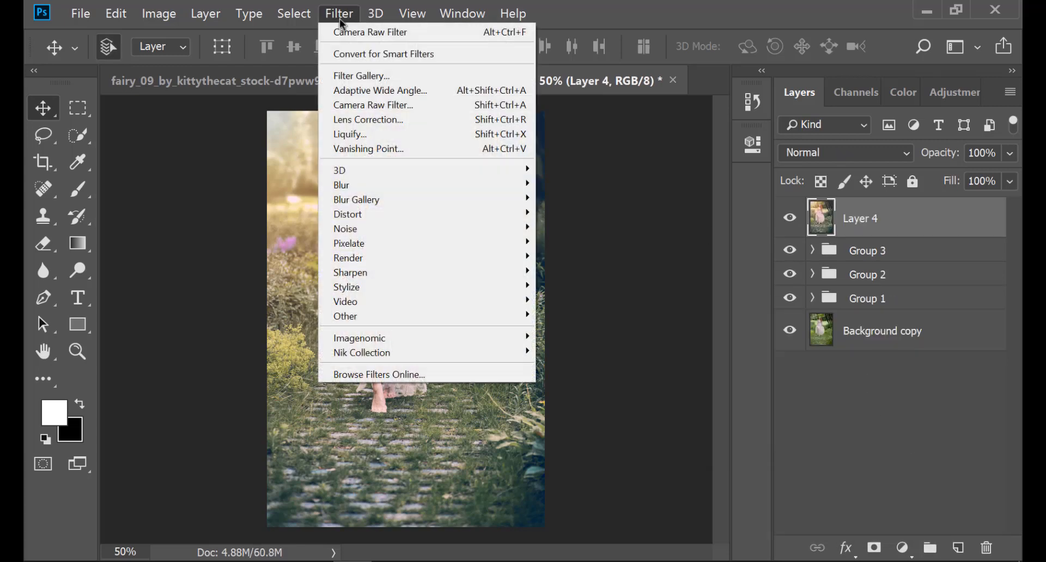
pyautogui.click(381, 109)
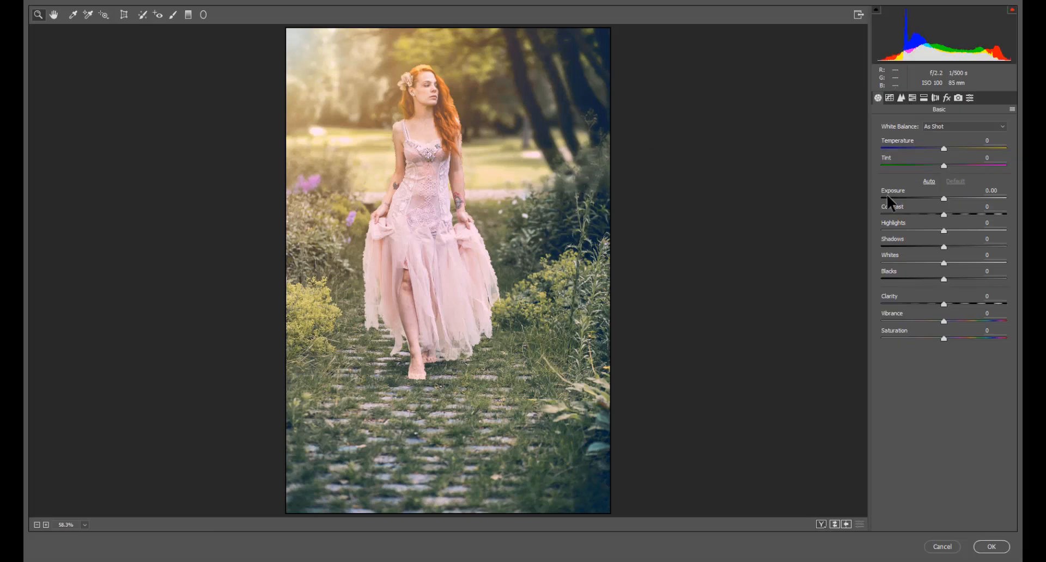
pyautogui.click(913, 97)
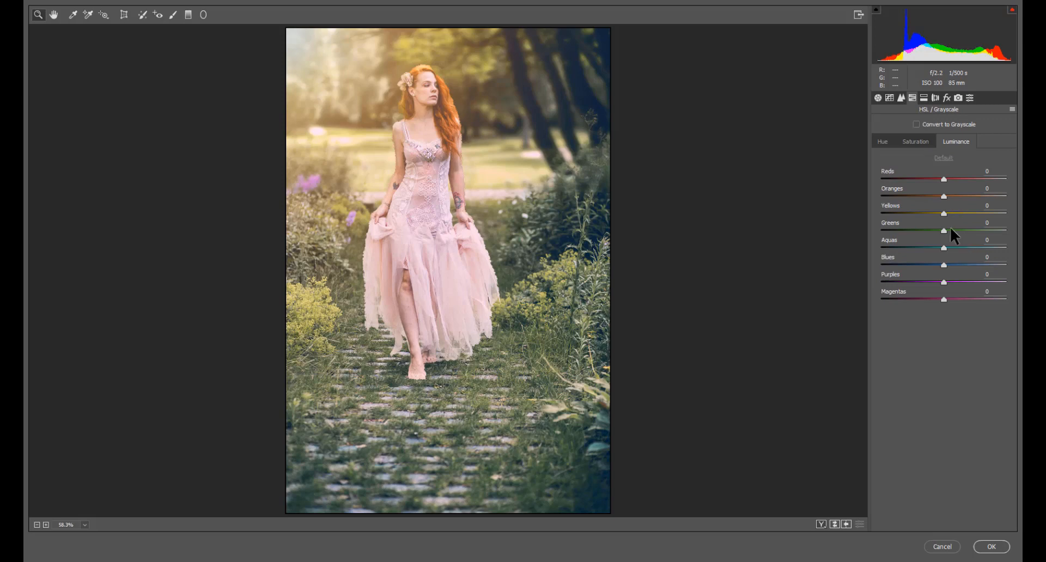
pyautogui.moveTo(942, 213)
pyautogui.mouseDown()
pyautogui.moveTo(966, 215)
pyautogui.moveTo(914, 215)
pyautogui.moveTo(933, 215)
pyautogui.mouseUp()
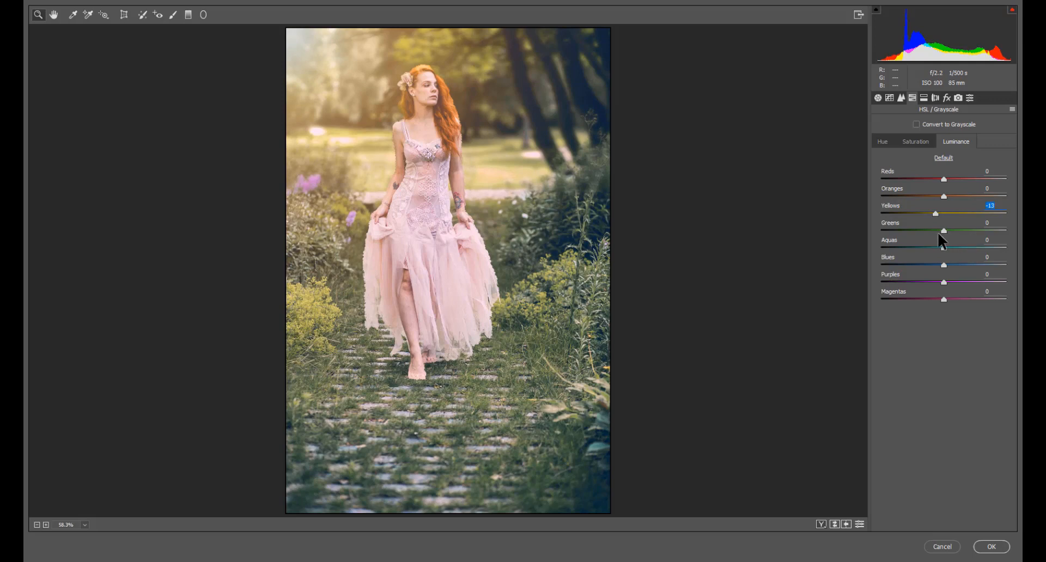
pyautogui.moveTo(943, 231)
pyautogui.mouseDown()
pyautogui.moveTo(962, 234)
pyautogui.moveTo(909, 223)
pyautogui.moveTo(1000, 214)
pyautogui.moveTo(929, 214)
pyautogui.moveTo(944, 214)
pyautogui.mouseUp()
# Step: Set the HSL saturation of Yellows to +8 and Greens to -35, and apply the Camera Raw Filter
pyautogui.click(916, 141)
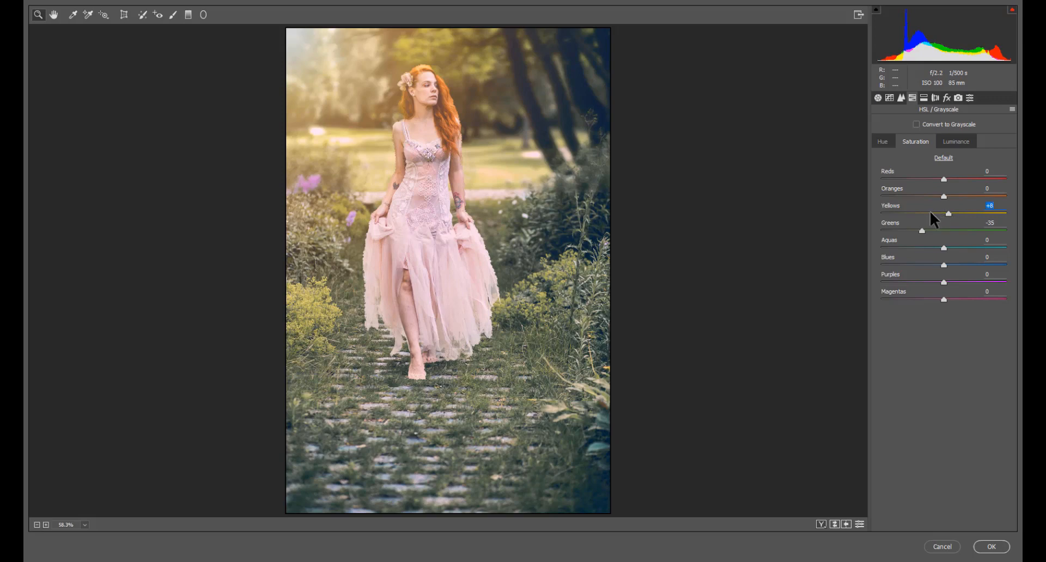
pyautogui.click(858, 15)
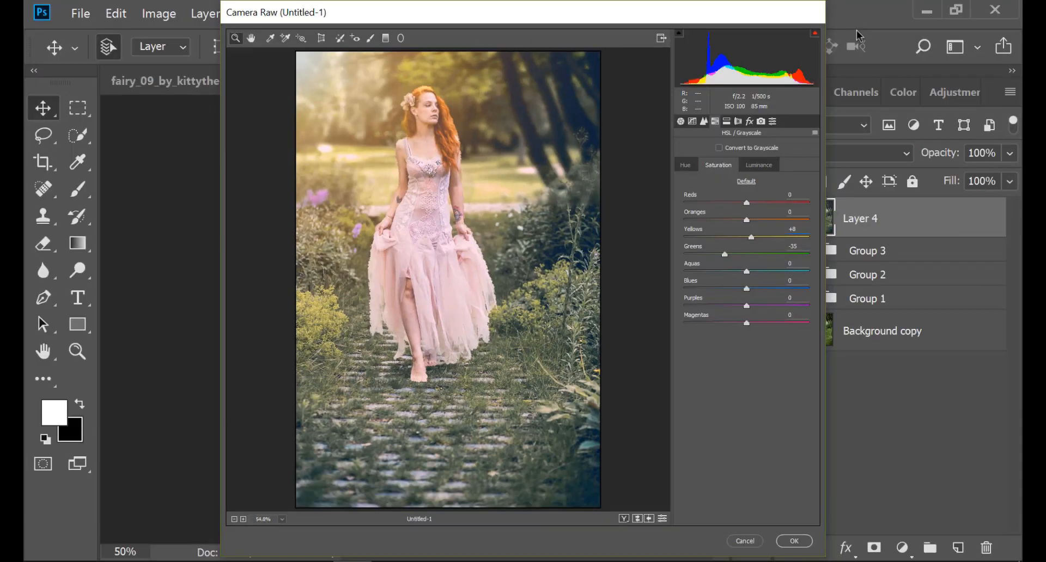
pyautogui.click(793, 541)
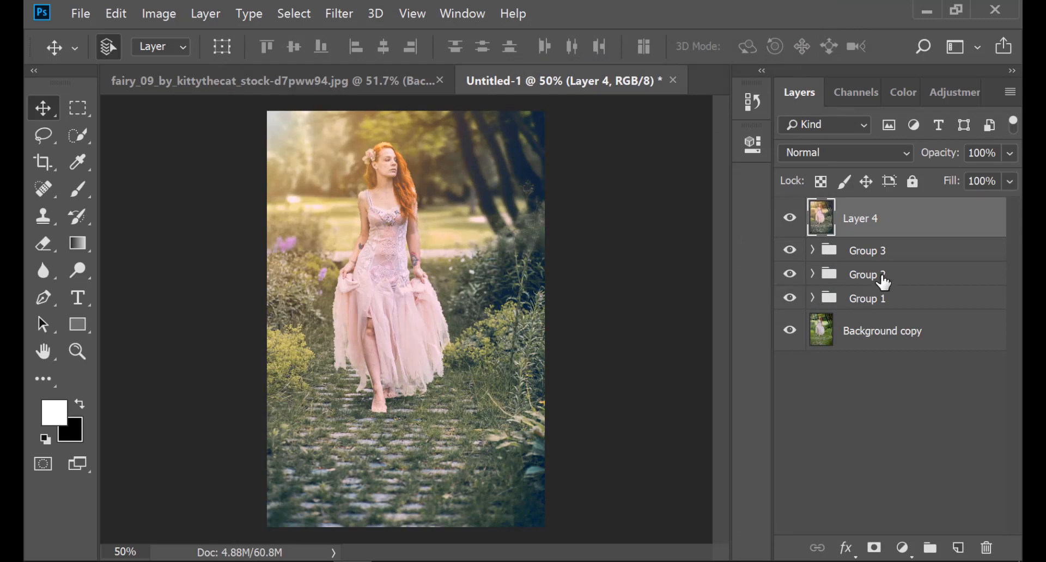
# Step: Duplicate Layer 4 and set the copy's blend mode to Vivid Light
pyautogui.moveTo(865, 220); pyautogui.dragTo(959, 547)
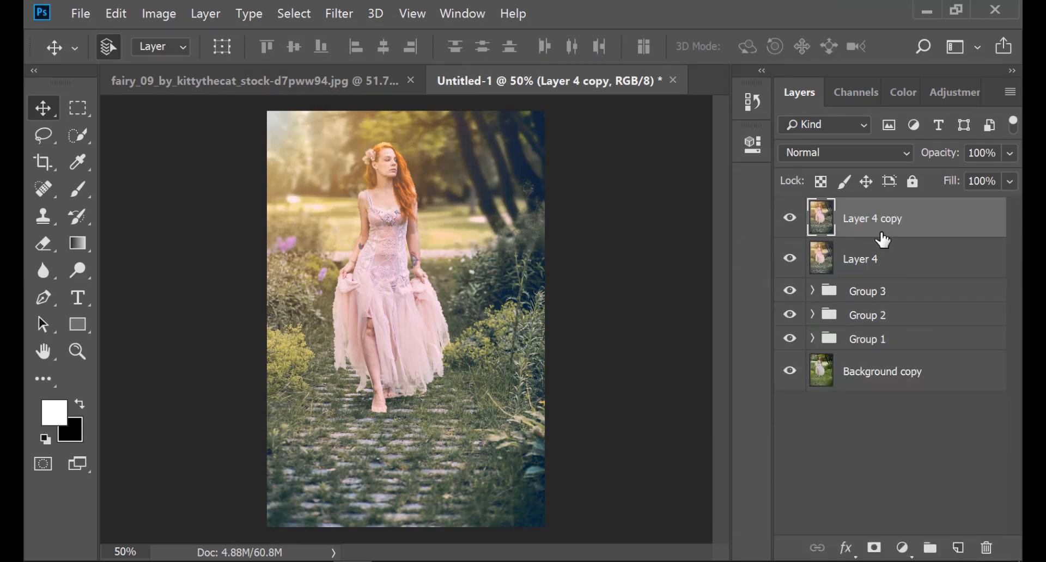
pyautogui.click(834, 149)
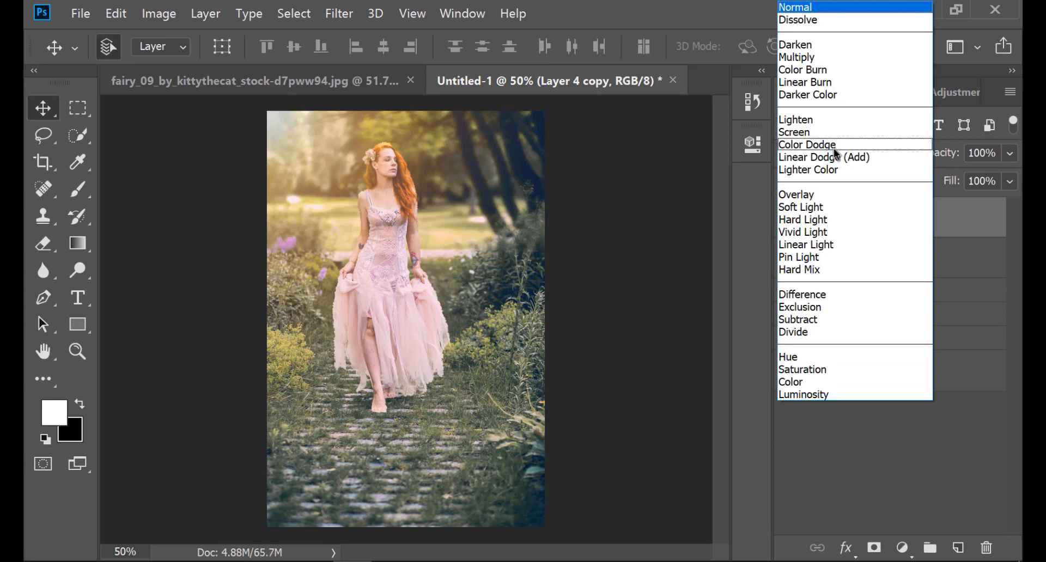
pyautogui.click(825, 233)
# Step: Sharpen the Vivid Light copy with a High Pass filter at a radius of 0.5 pixels, checking the effect in the preview
pyautogui.click(327, 16)
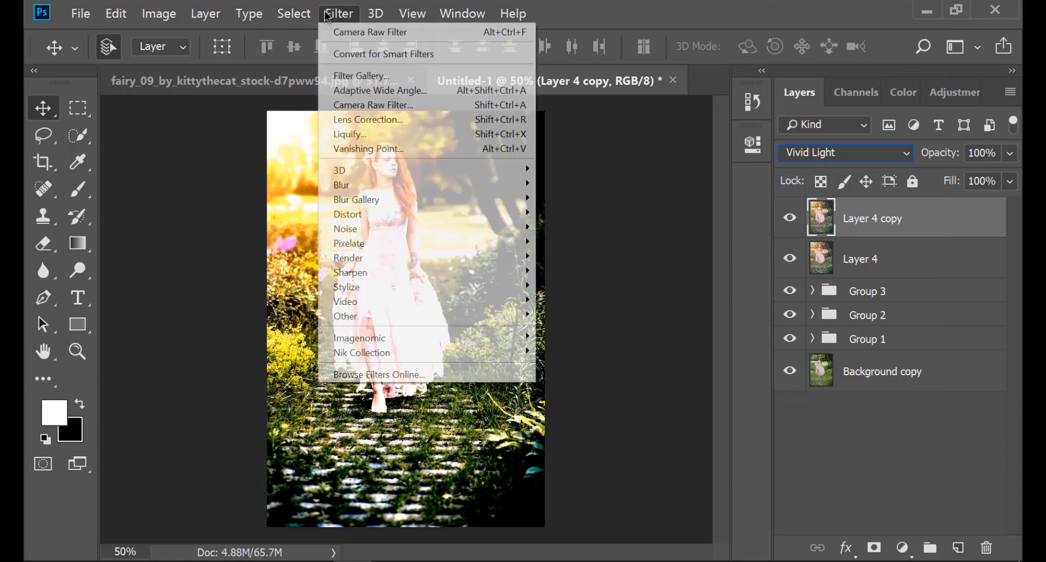
pyautogui.moveTo(492, 316)
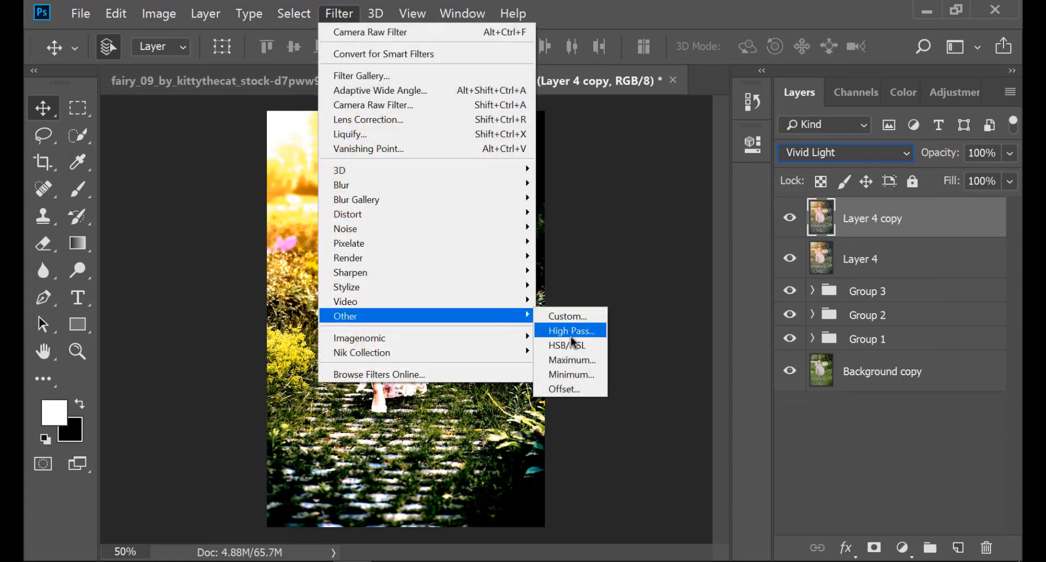
pyautogui.click(571, 336)
pyautogui.moveTo(462, 75); pyautogui.dragTo(689, 93)
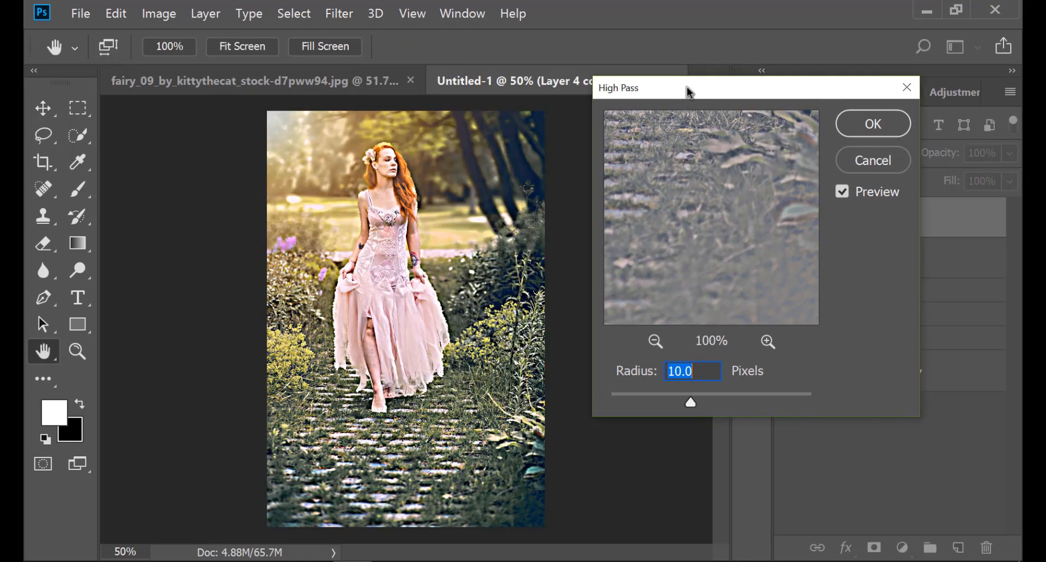
pyautogui.moveTo(691, 402); pyautogui.dragTo(613, 402)
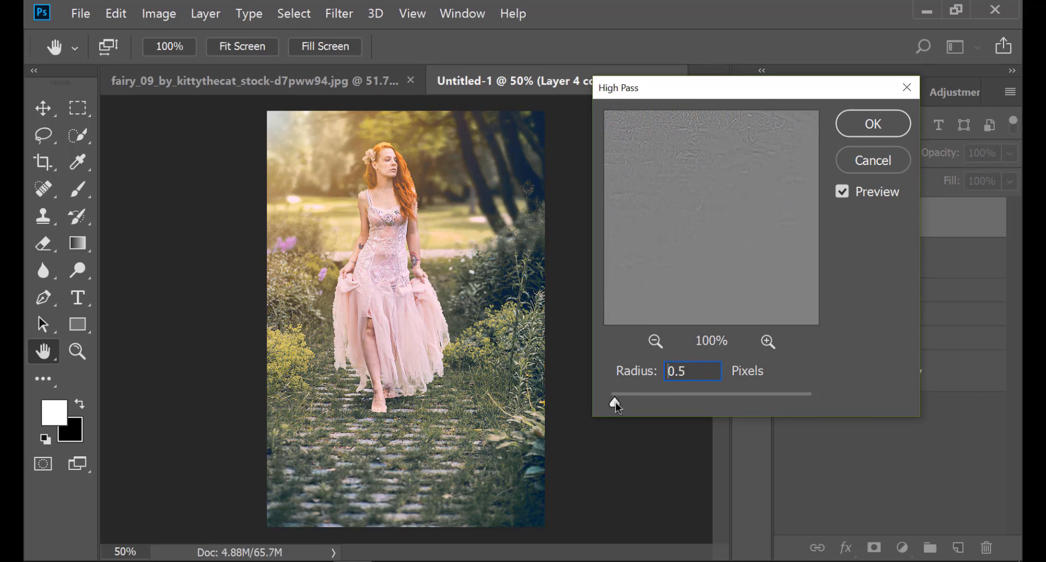
pyautogui.click(843, 191)
pyautogui.click(844, 192)
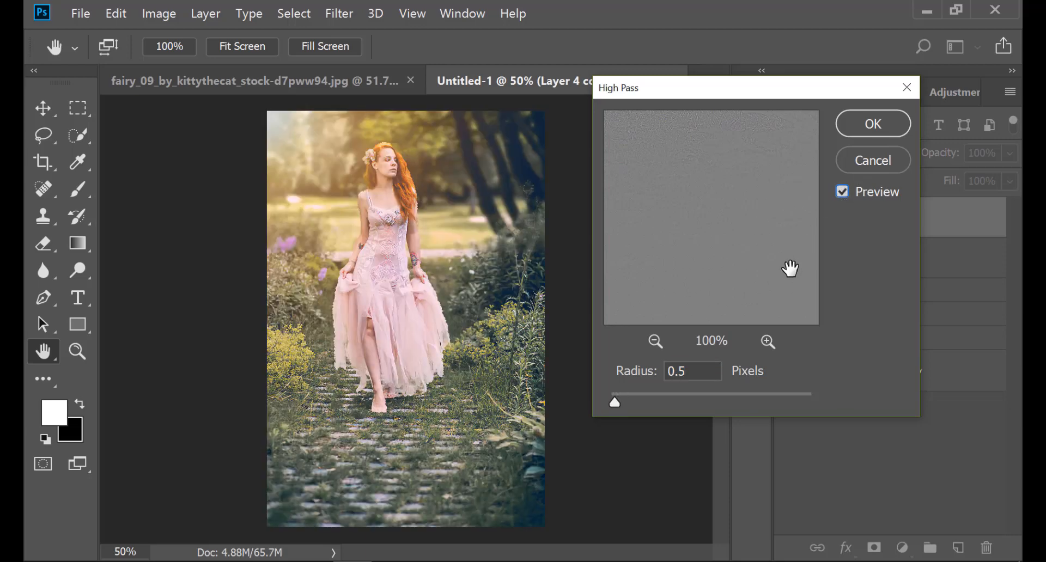
pyautogui.click(869, 124)
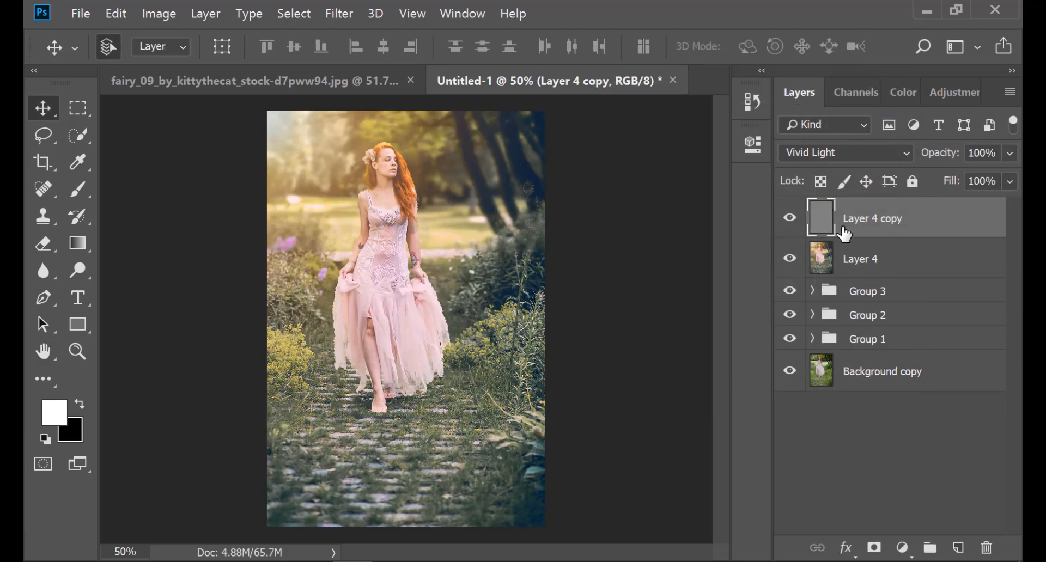
# Step: Group Layer 4 with its sharpened copy and stamp all visible layers into a new merged layer on top
pyautogui.keyDown('shift'); pyautogui.click(902, 265); pyautogui.keyUp('shift')
pyautogui.moveTo(901, 266); pyautogui.dragTo(931, 545)
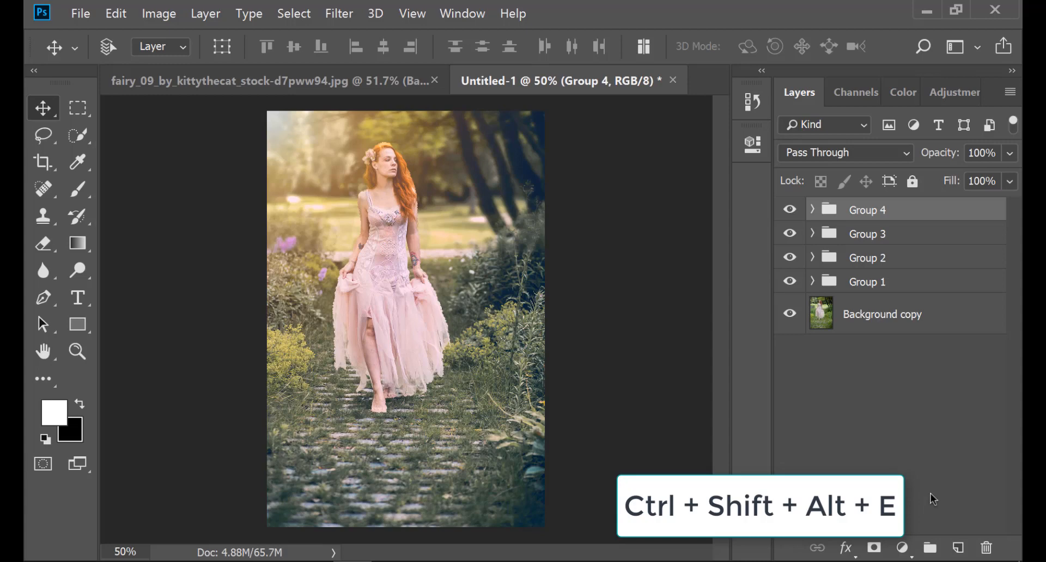
pyautogui.hotkey('ctrl', 'shift', 'alt', 'e')
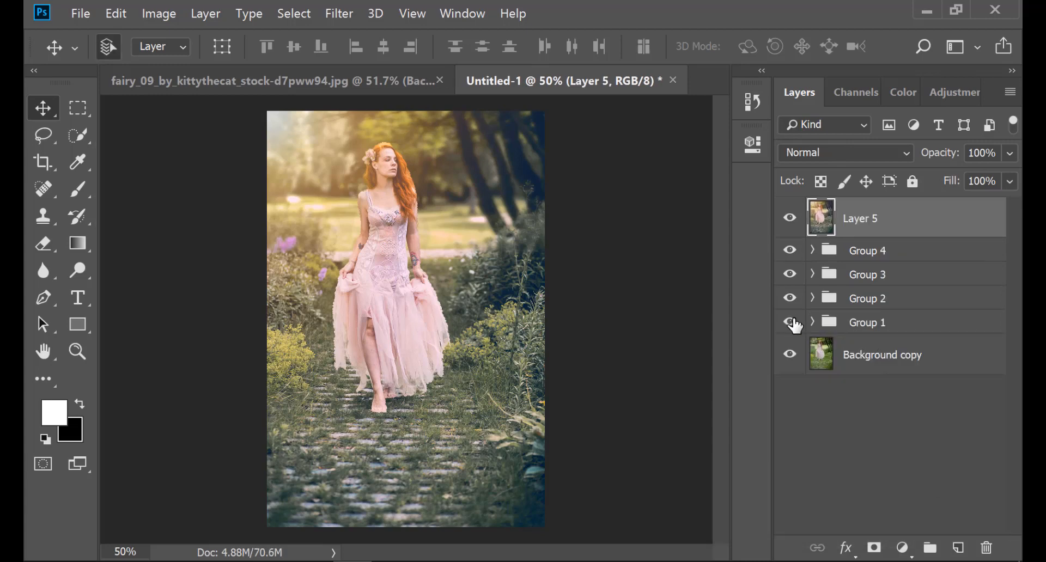
# Step: Hide Groups 1 to 4 and toggle Layer 5's visibility to compare the final edit with the original photo
pyautogui.moveTo(790, 322); pyautogui.dragTo(792, 257)
pyautogui.click(790, 218)
pyautogui.click(790, 218)
pyautogui.click(791, 217)
pyautogui.click(792, 219)
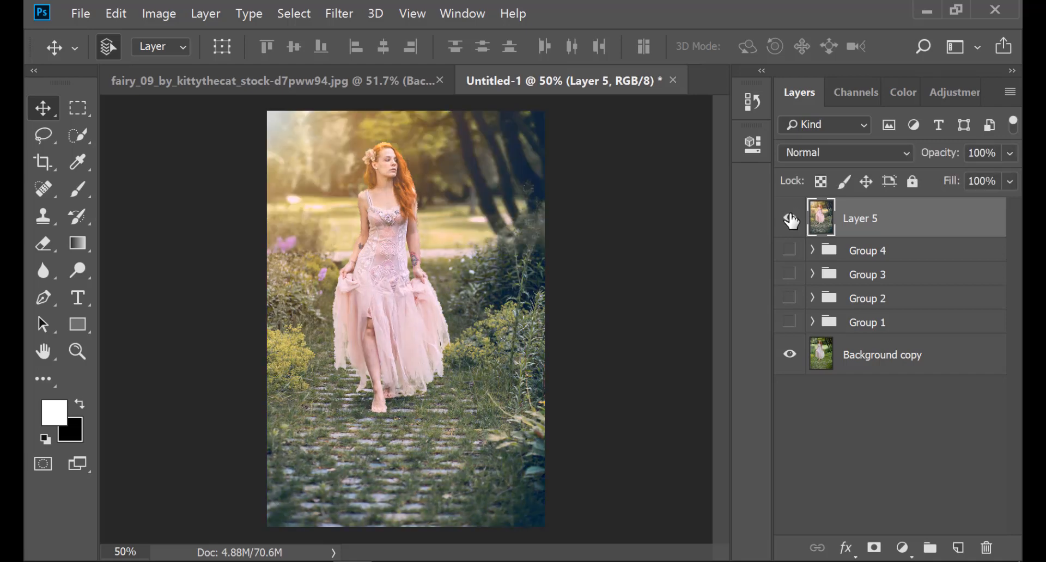